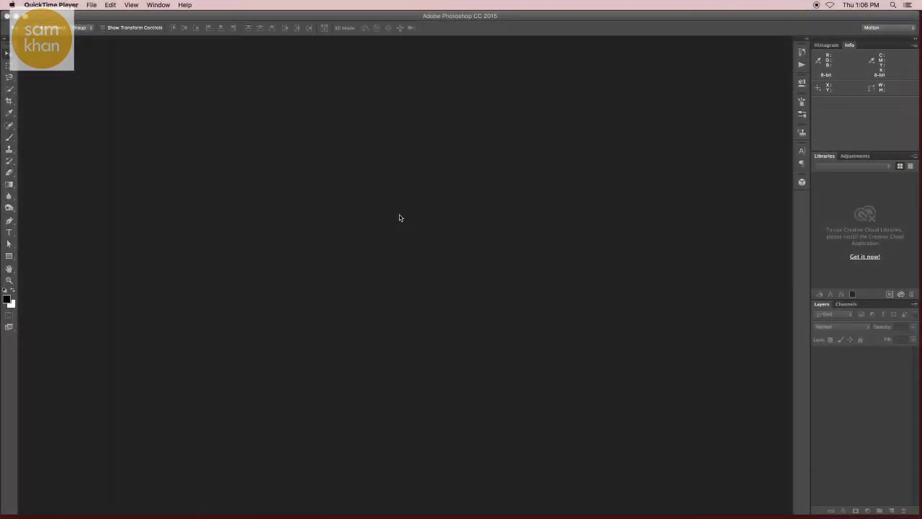
# Step: Bring Photoshop forward and open silver-pendants.jpg from the File menu
pyautogui.click(80, 58)
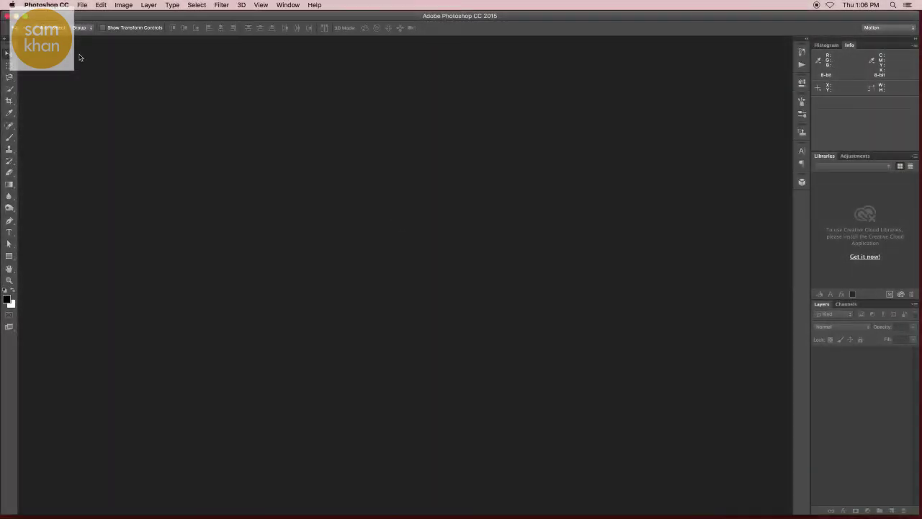
pyautogui.click(80, 5)
pyautogui.click(100, 21)
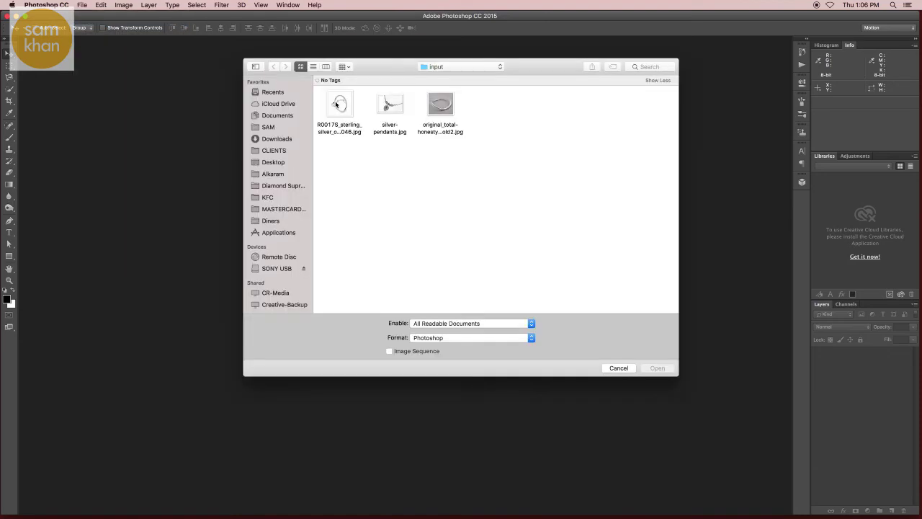
pyautogui.click(401, 110)
pyautogui.doubleClick(396, 110)
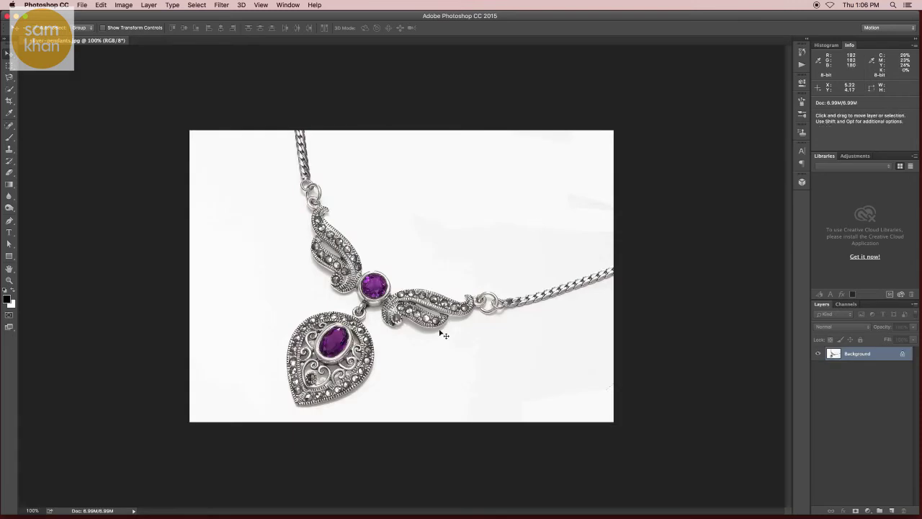
# Step: Zoom in on the necklace's right wing, fit the whole image on screen, then zoom back in
pyautogui.scroll(3, 434, 329)
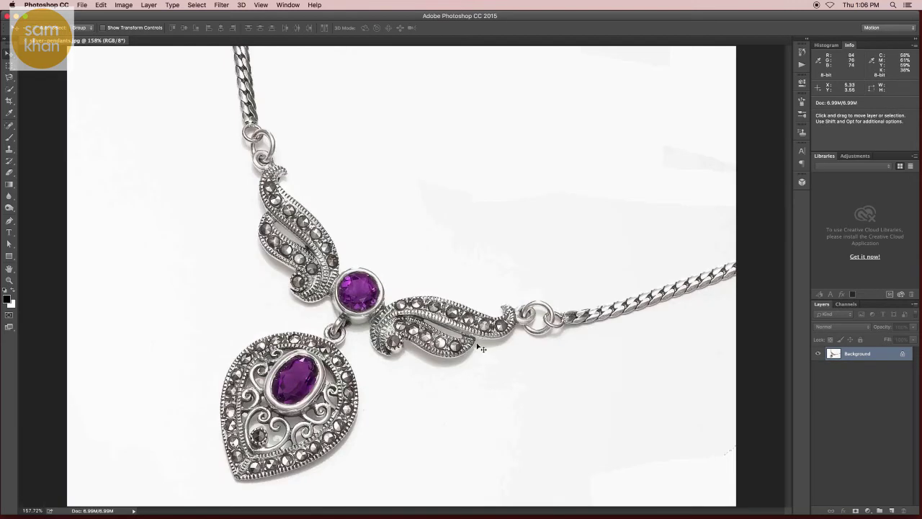
pyautogui.press('z')
pyautogui.moveTo(467, 382); pyautogui.dragTo(489, 386)
pyautogui.click(489, 386)
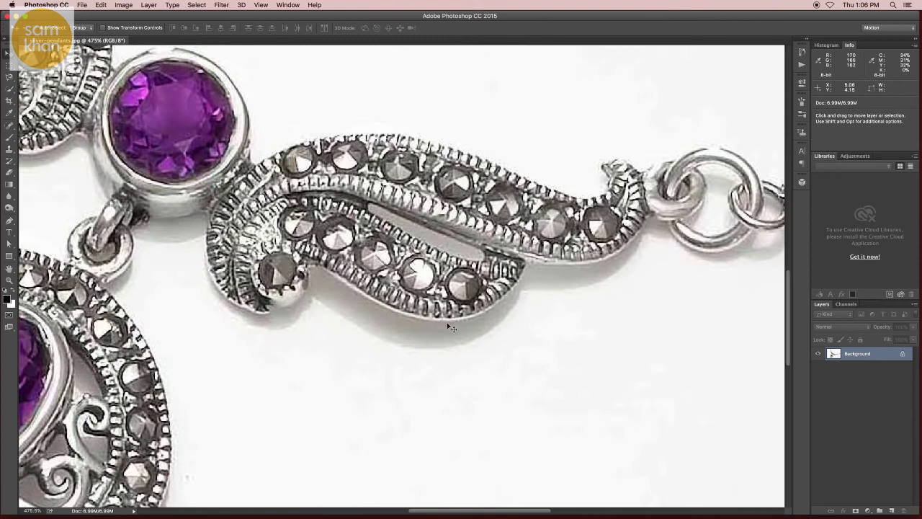
pyautogui.keyDown('alt'); pyautogui.click(495, 324); pyautogui.keyUp('alt')
pyautogui.hotkey('ctrl', '0')
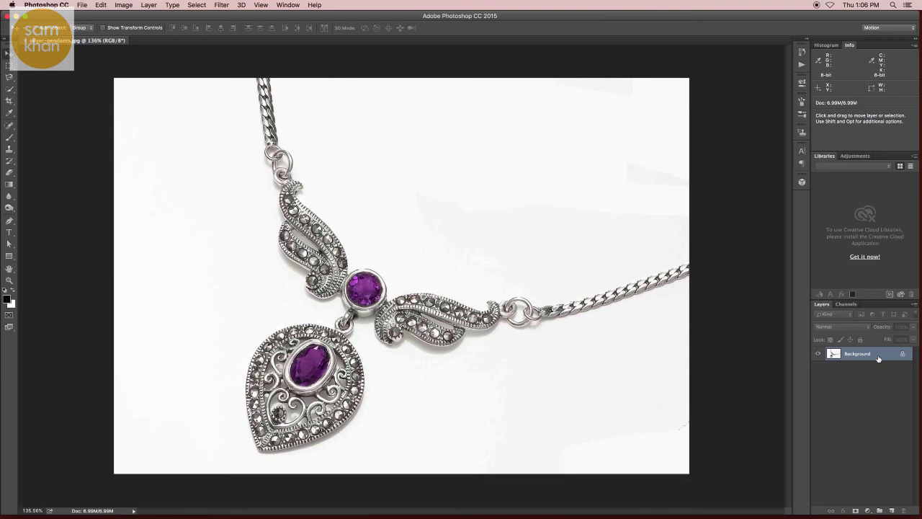
pyautogui.scroll(3, 720, 288)
pyautogui.scroll(3, 700, 294)
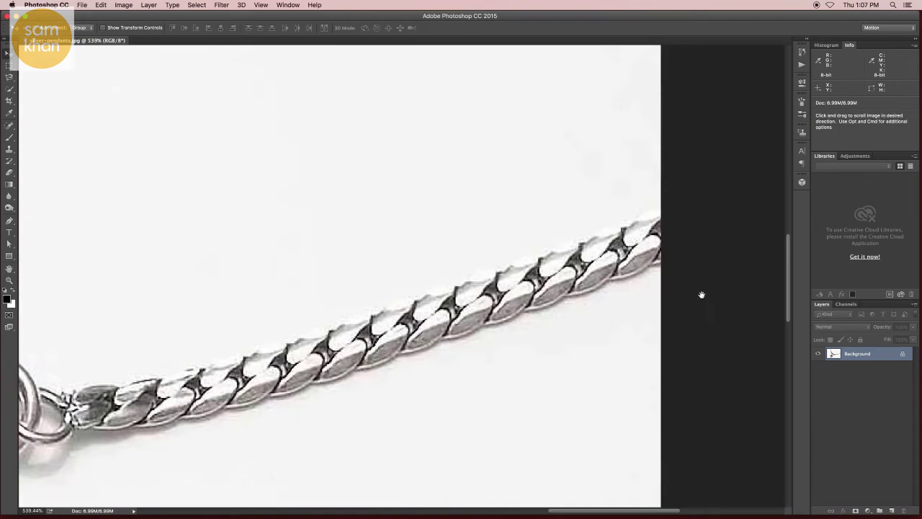
# Step: Start a Pen path at the right chain's end with points along its lower edge
pyautogui.press('p')
pyautogui.click(659, 261)
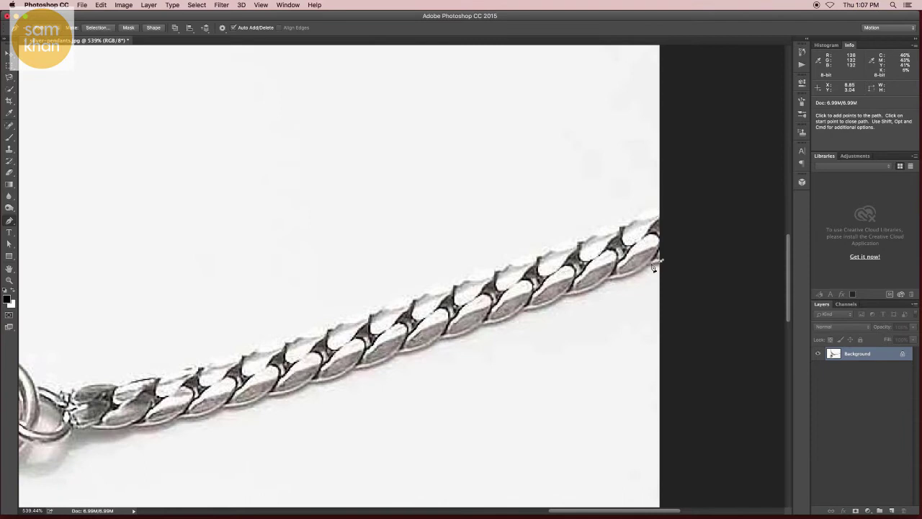
pyautogui.click(607, 282)
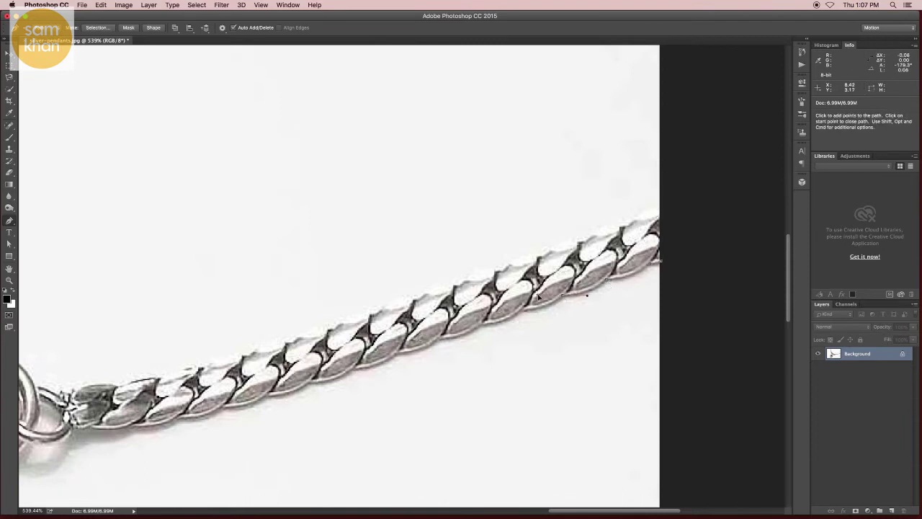
pyautogui.click(580, 298)
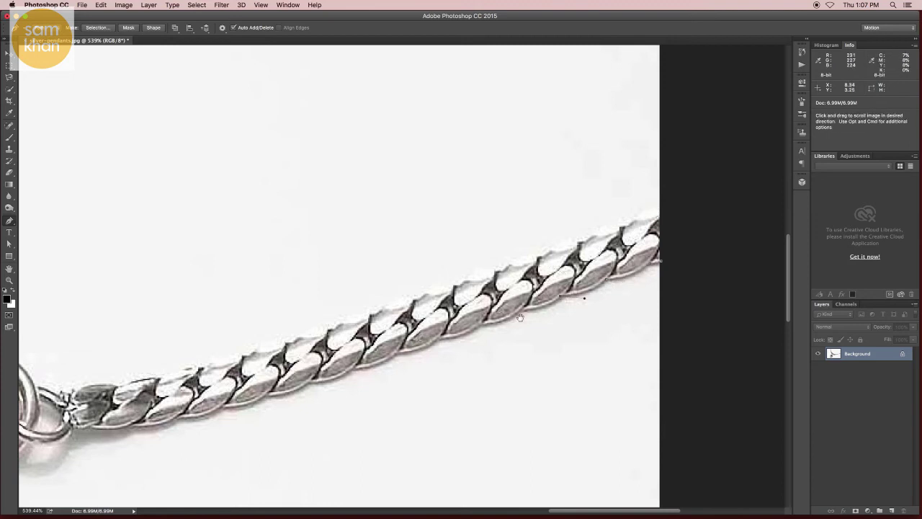
pyautogui.moveTo(546, 296); pyautogui.dragTo(658, 278)
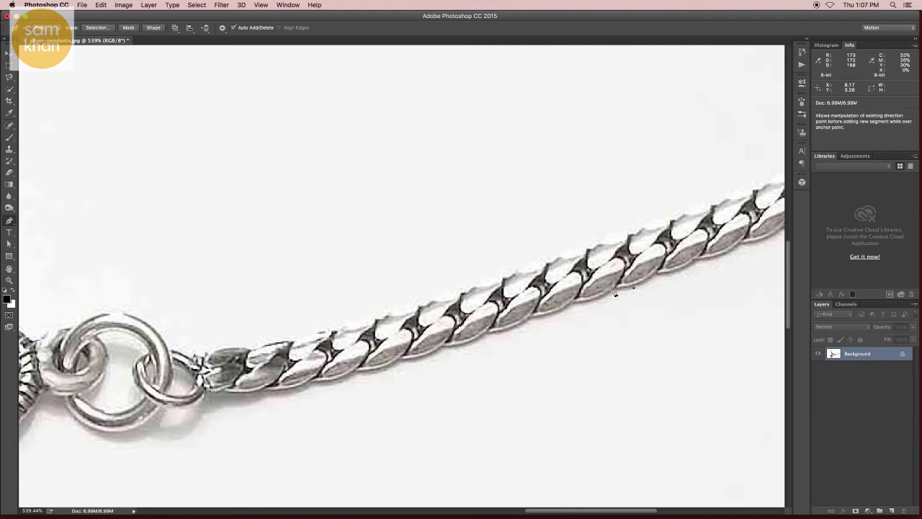
# Step: Add curved anchors along the chain's lower edge around the connecting rings
pyautogui.moveTo(586, 304)
pyautogui.mouseDown()
pyautogui.moveTo(561, 299)
pyautogui.moveTo(473, 335)
pyautogui.moveTo(617, 302)
pyautogui.moveTo(604, 295)
pyautogui.moveTo(652, 295)
pyautogui.mouseUp()
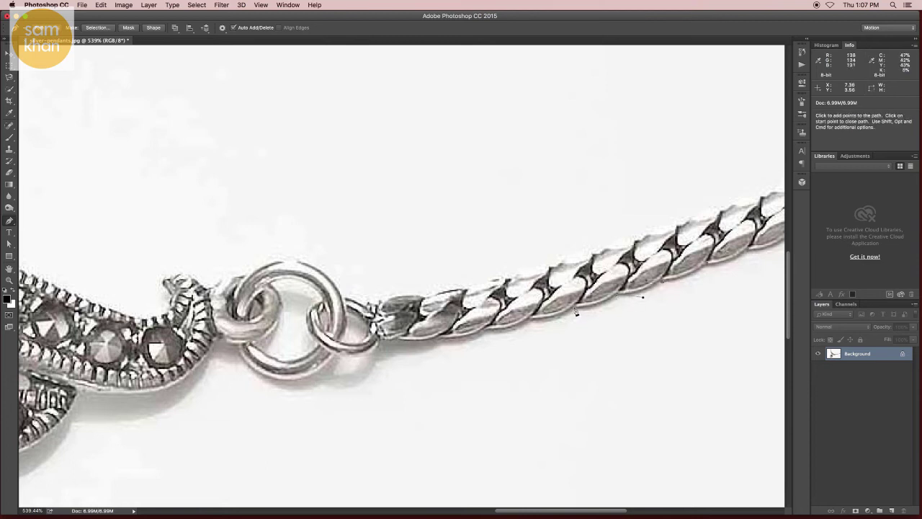
pyautogui.moveTo(576, 311)
pyautogui.mouseDown()
pyautogui.moveTo(546, 302)
pyautogui.moveTo(523, 319)
pyautogui.moveTo(475, 327)
pyautogui.mouseUp()
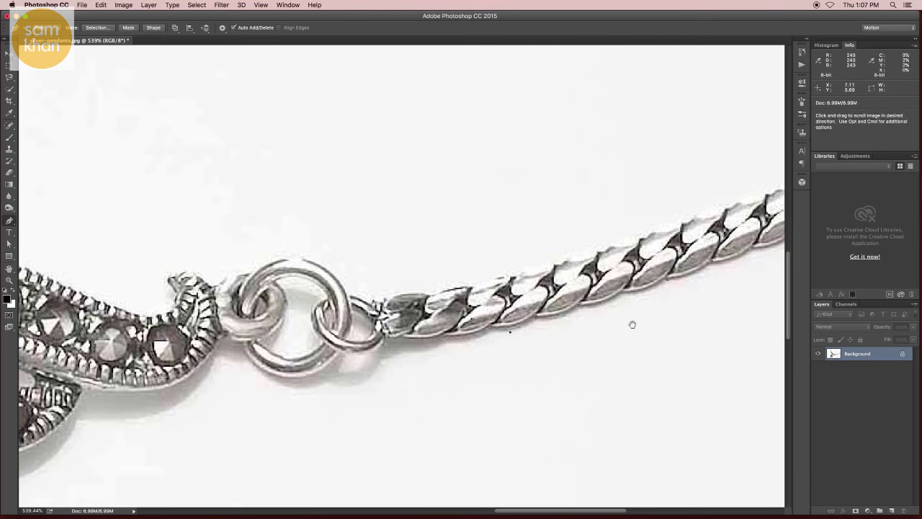
pyautogui.hscroll(-5, 467, 324)
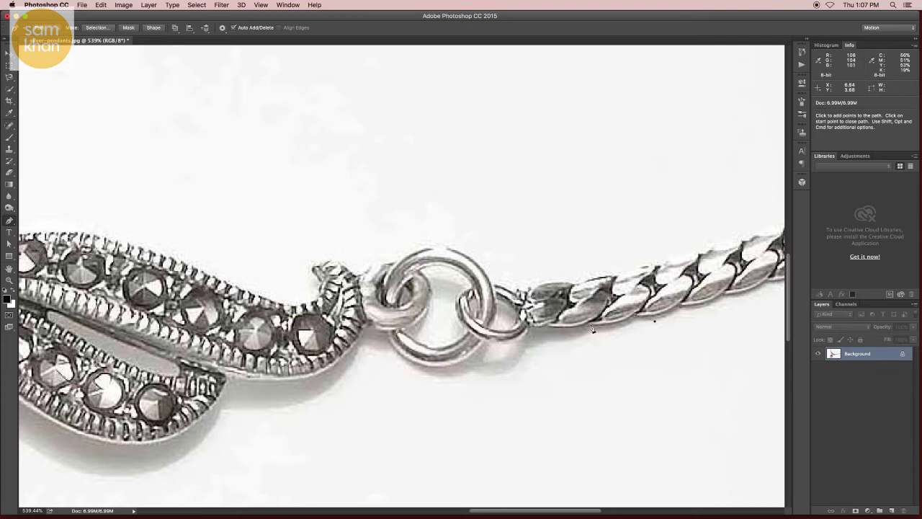
pyautogui.moveTo(588, 327)
pyautogui.mouseDown()
pyautogui.moveTo(543, 326)
pyautogui.moveTo(512, 344)
pyautogui.moveTo(451, 324)
pyautogui.mouseUp()
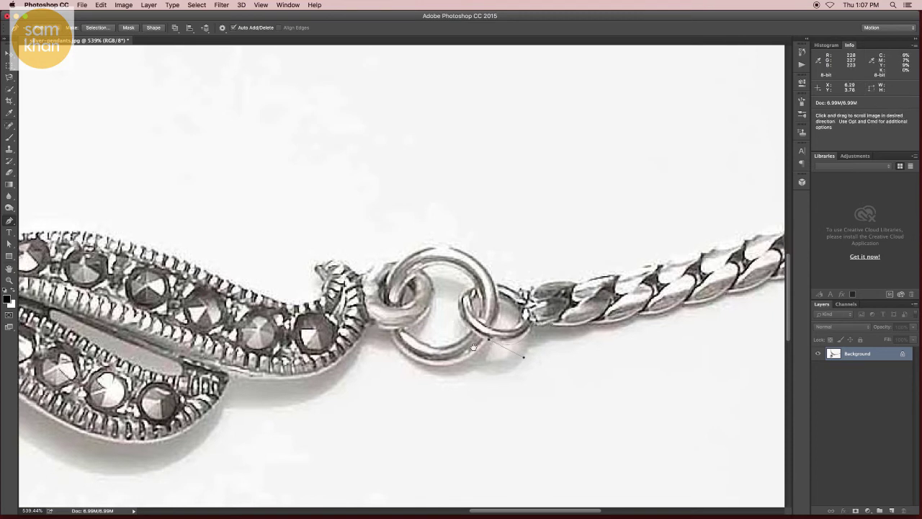
pyautogui.hscroll(-5, 518, 350)
pyautogui.moveTo(557, 356); pyautogui.dragTo(521, 347)
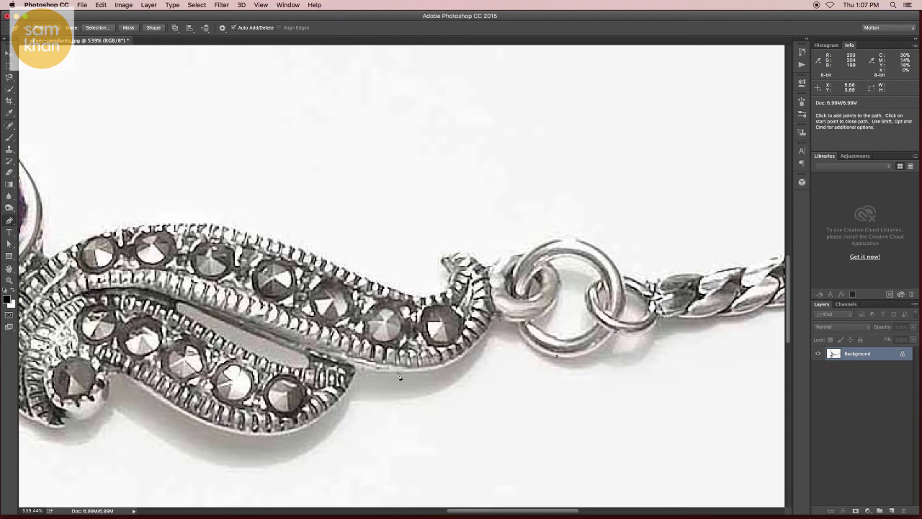
# Step: Add curved anchors beneath the right wing, breaking the last point's outgoing handle
pyautogui.moveTo(356, 369); pyautogui.dragTo(474, 368)
pyautogui.moveTo(354, 370); pyautogui.dragTo(355, 371)
pyautogui.hscroll(-5, 368, 386)
pyautogui.scroll(-2, 368, 386)
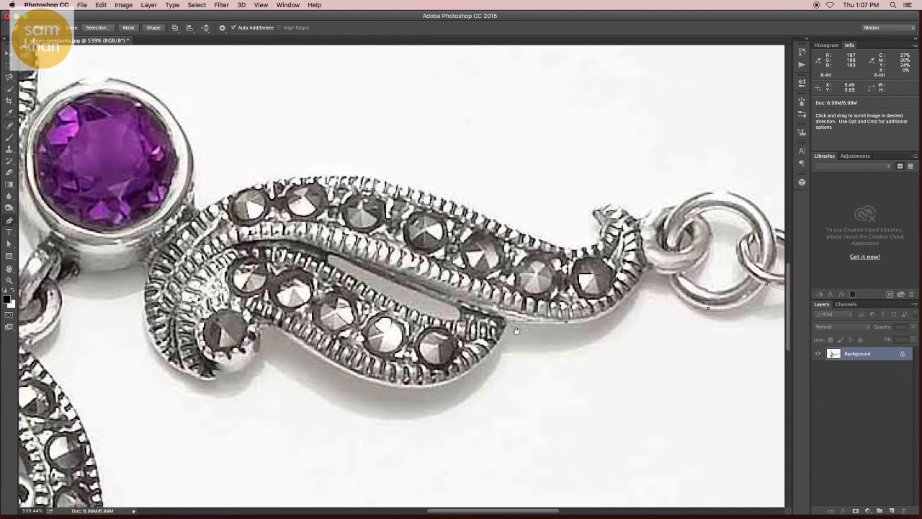
pyautogui.moveTo(445, 388); pyautogui.dragTo(404, 389)
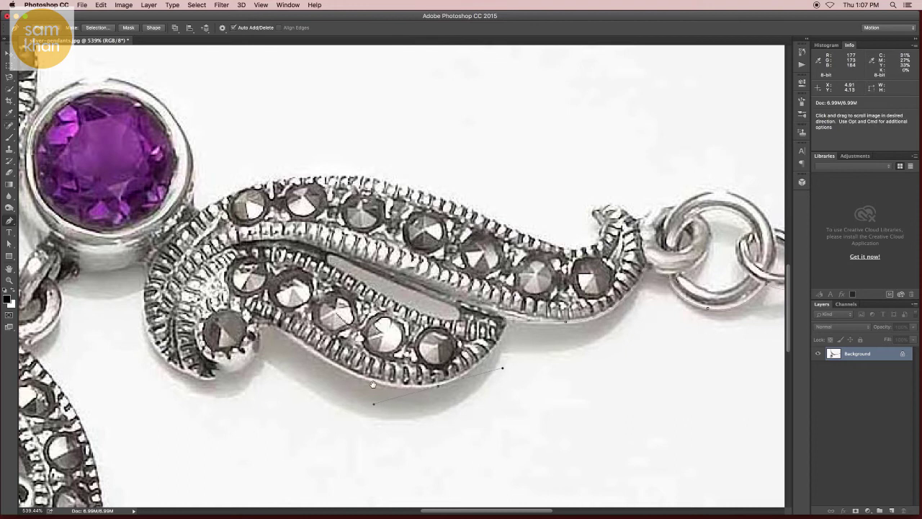
pyautogui.hscroll(-6, 374, 407)
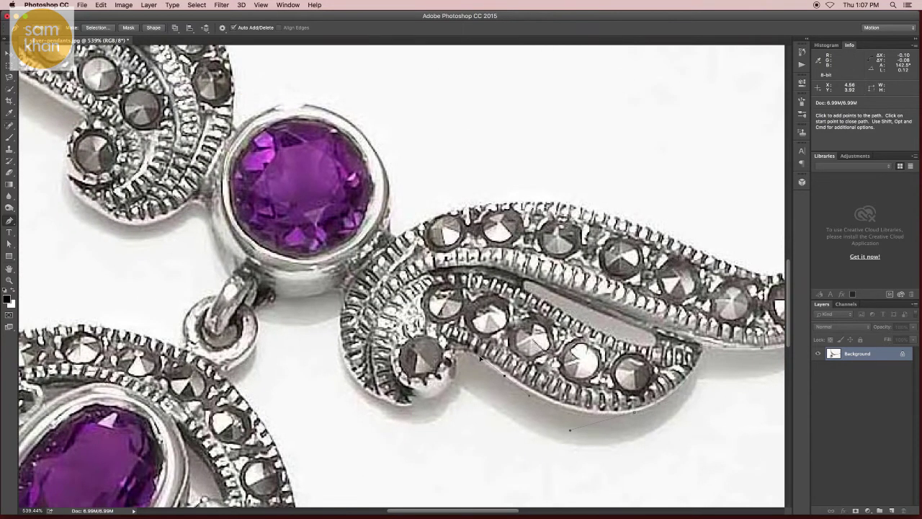
pyautogui.moveTo(569, 430); pyautogui.dragTo(568, 432)
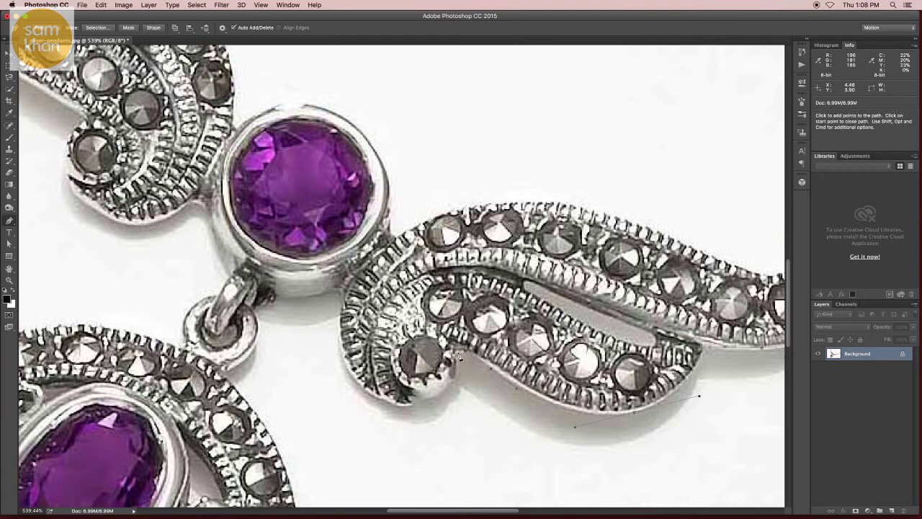
# Step: Place points under the wing's curl, undoing and redrawing the wrong segment
pyautogui.hscroll(-4, 475, 364)
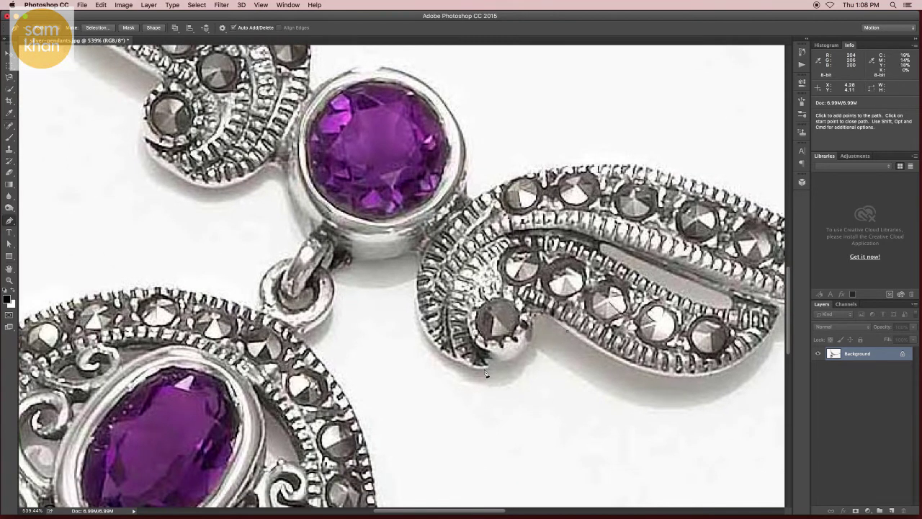
pyautogui.moveTo(487, 373); pyautogui.dragTo(421, 371)
pyautogui.moveTo(419, 271); pyautogui.dragTo(427, 231)
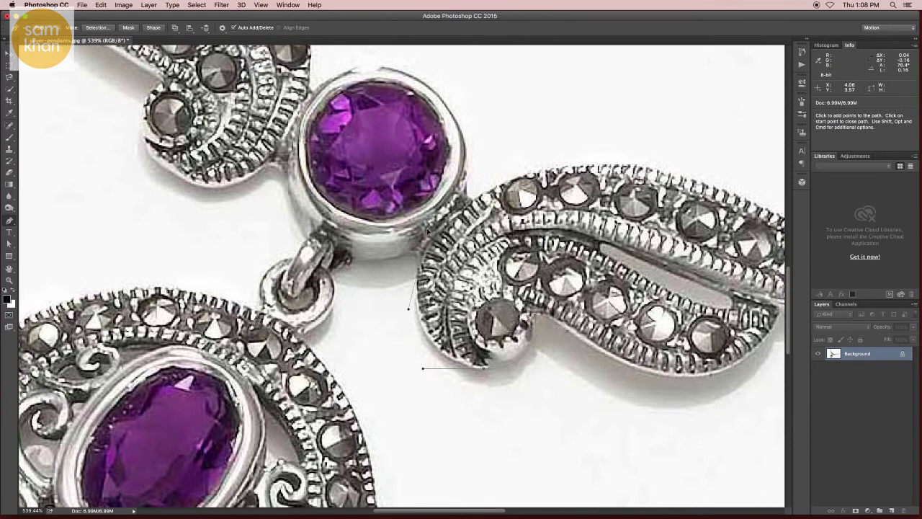
pyautogui.keyDown('alt'); pyautogui.click(418, 270); pyautogui.keyUp('alt')
pyautogui.press('Escape')
pyautogui.moveTo(351, 267); pyautogui.dragTo(345, 271)
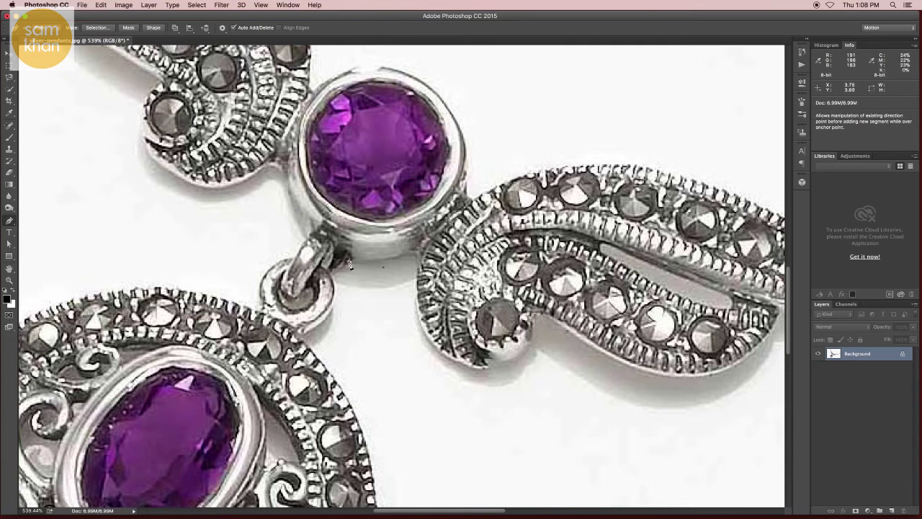
# Step: Add a point beside the link below the central stone and a curve at the pendant's edge
pyautogui.scroll(-3, 335, 278)
pyautogui.hscroll(-4, 335, 277)
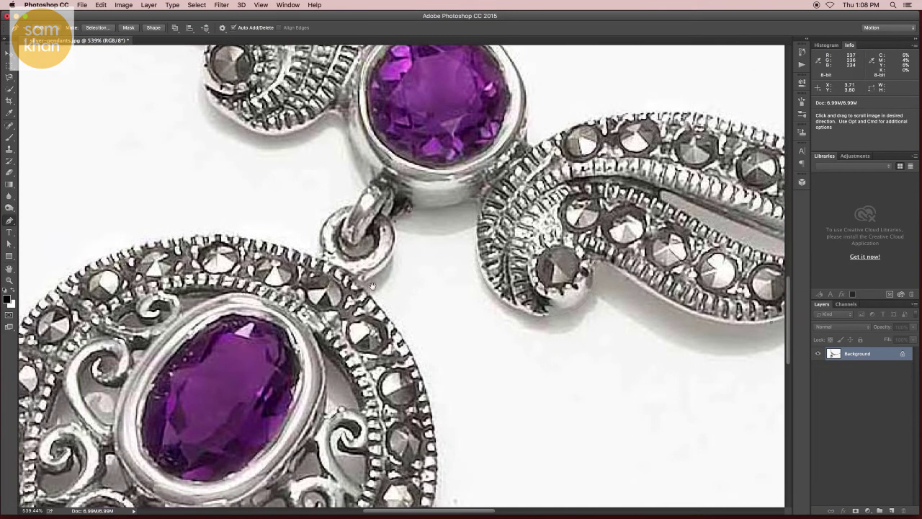
pyautogui.click(364, 286)
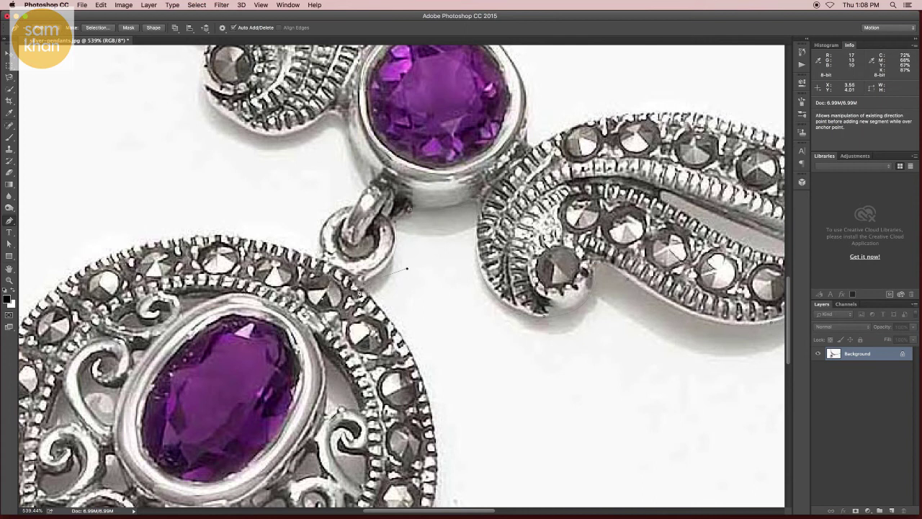
pyautogui.scroll(-2, 364, 286)
pyautogui.hscroll(-1, 364, 286)
pyautogui.scroll(-3, 403, 291)
pyautogui.hscroll(-2, 404, 292)
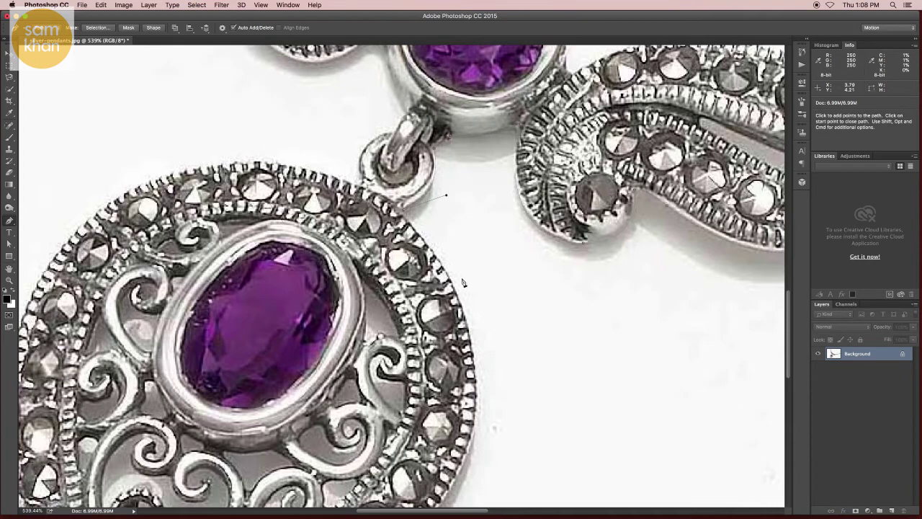
pyautogui.moveTo(456, 290); pyautogui.dragTo(477, 332)
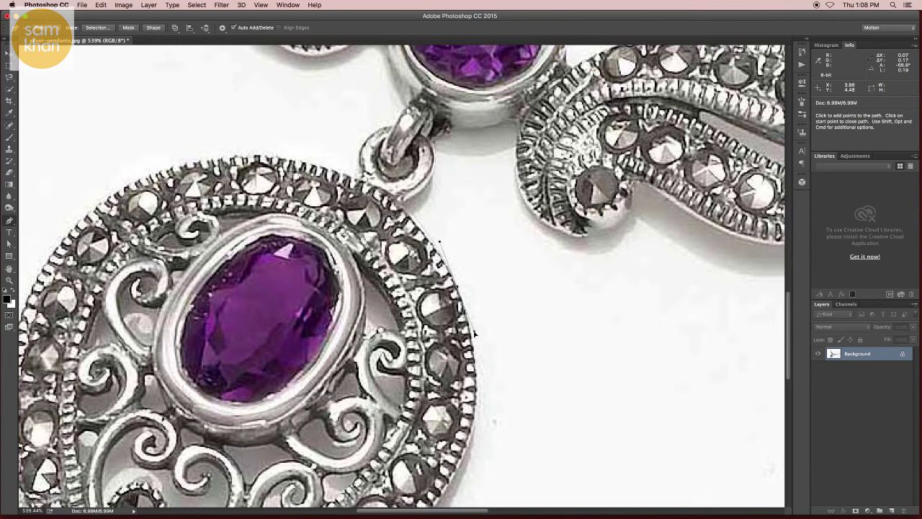
# Step: Continue curved anchors along the pendant's edge down to its tip
pyautogui.scroll(-3, 478, 336)
pyautogui.hscroll(-1, 477, 336)
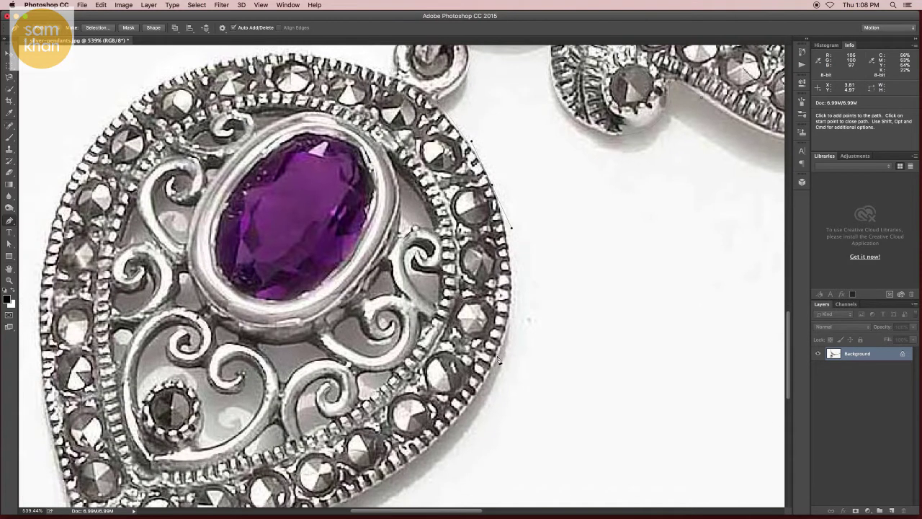
pyautogui.moveTo(500, 358); pyautogui.dragTo(474, 395)
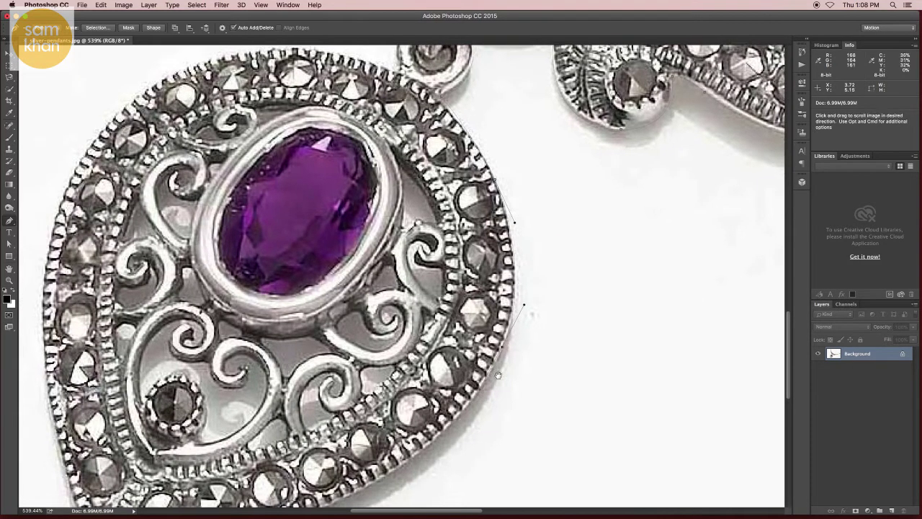
pyautogui.scroll(-4, 483, 382)
pyautogui.hscroll(-3, 483, 381)
pyautogui.click(491, 361)
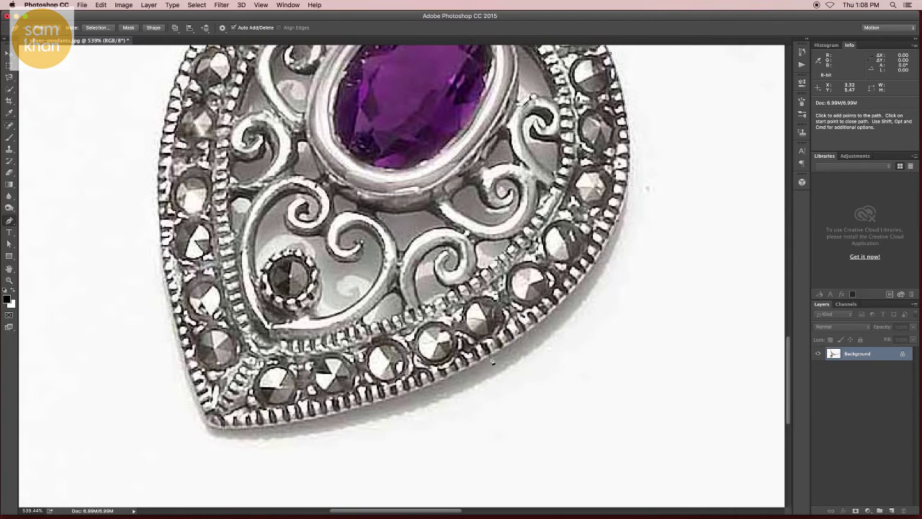
pyautogui.moveTo(414, 393); pyautogui.dragTo(419, 400)
pyautogui.moveTo(211, 432); pyautogui.dragTo(111, 421)
# Step: Trace curved anchors up the pendant's left side and upper rim to the link, then pan up
pyautogui.scroll(1, 157, 227)
pyautogui.moveTo(159, 207); pyautogui.dragTo(165, 109)
pyautogui.moveTo(154, 312)
pyautogui.mouseDown()
pyautogui.moveTo(155, 336)
pyautogui.moveTo(163, 323)
pyautogui.mouseUp()
pyautogui.scroll(5, 241, 209)
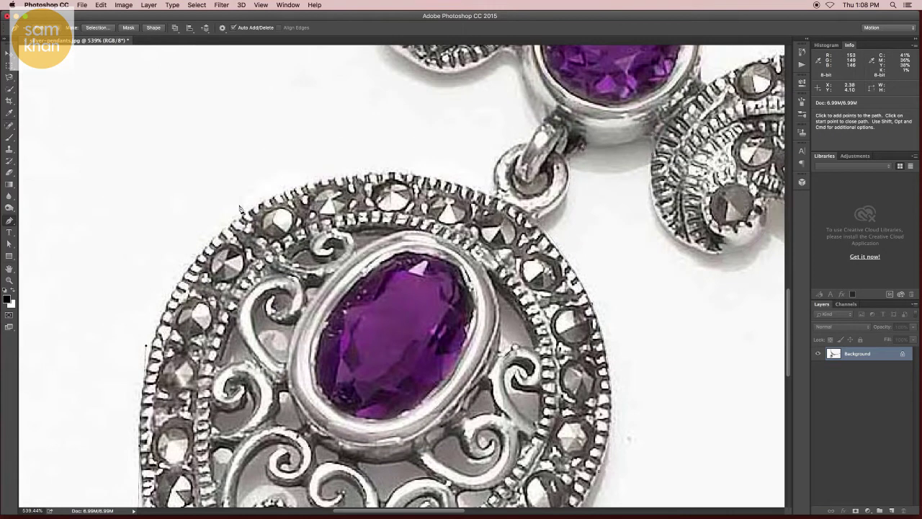
pyautogui.moveTo(240, 217); pyautogui.dragTo(319, 174)
pyautogui.moveTo(495, 196); pyautogui.dragTo(557, 227)
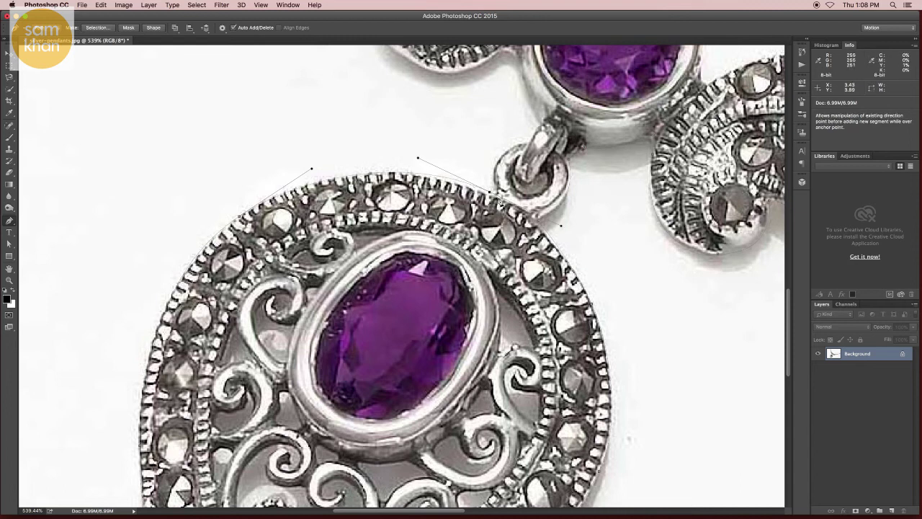
pyautogui.press('space')
pyautogui.moveTo(497, 191); pyautogui.dragTo(440, 291)
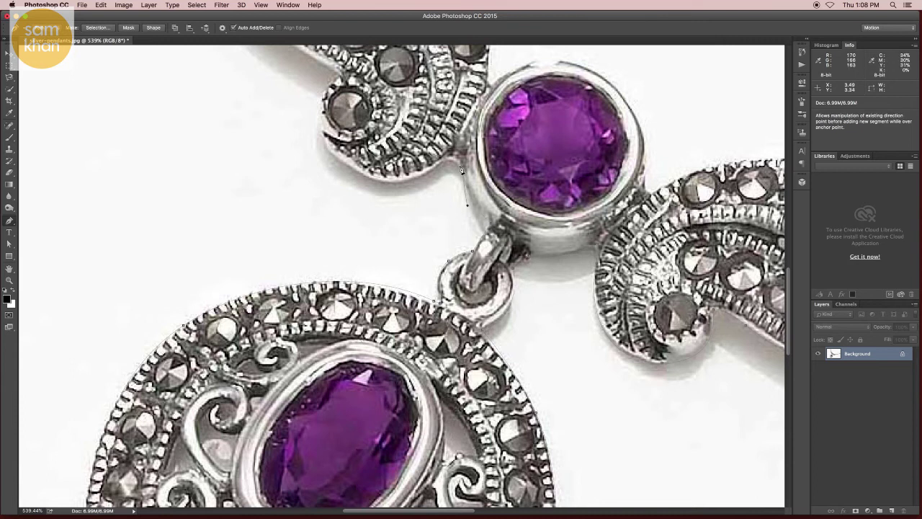
# Step: Add points at the link and upper gem setting, then a curve along the leaf's lower edge
pyautogui.moveTo(461, 202); pyautogui.dragTo(583, 264)
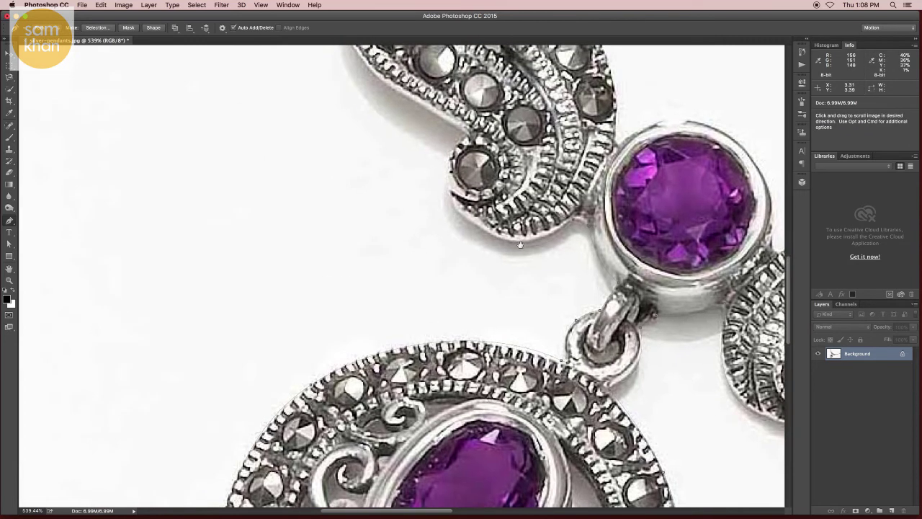
pyautogui.click(537, 253)
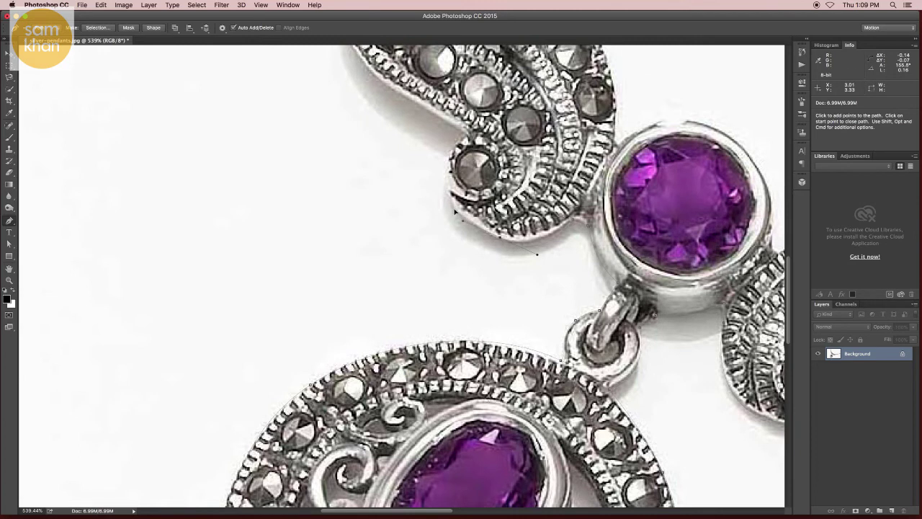
pyautogui.click(441, 175)
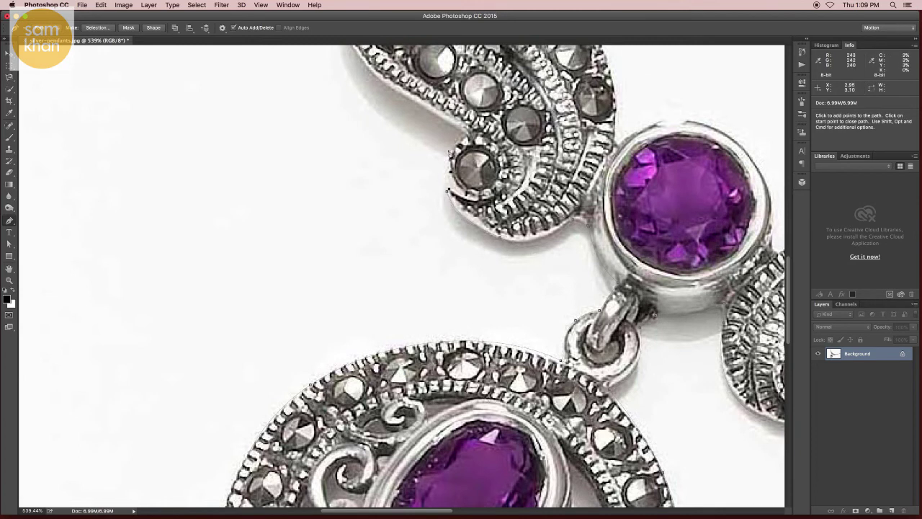
pyautogui.moveTo(465, 141); pyautogui.dragTo(495, 130)
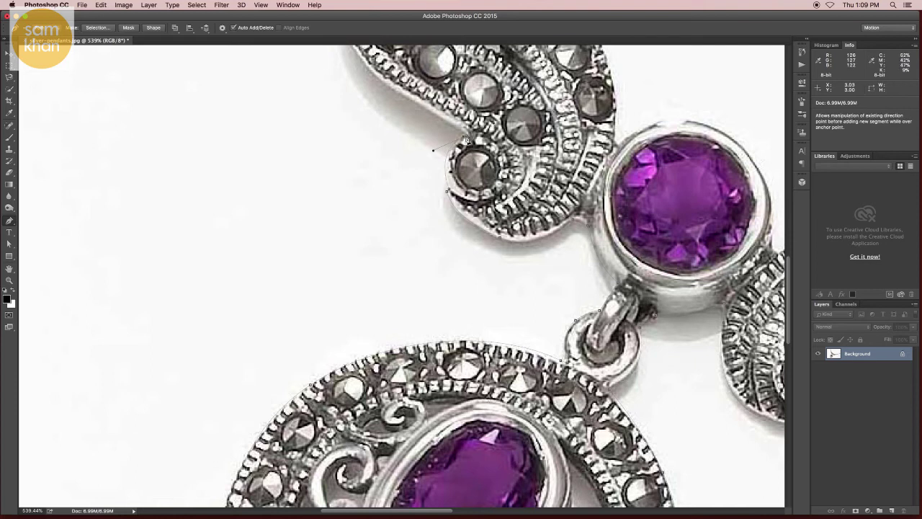
pyautogui.scroll(5, 464, 140)
pyautogui.hscroll(-3, 475, 180)
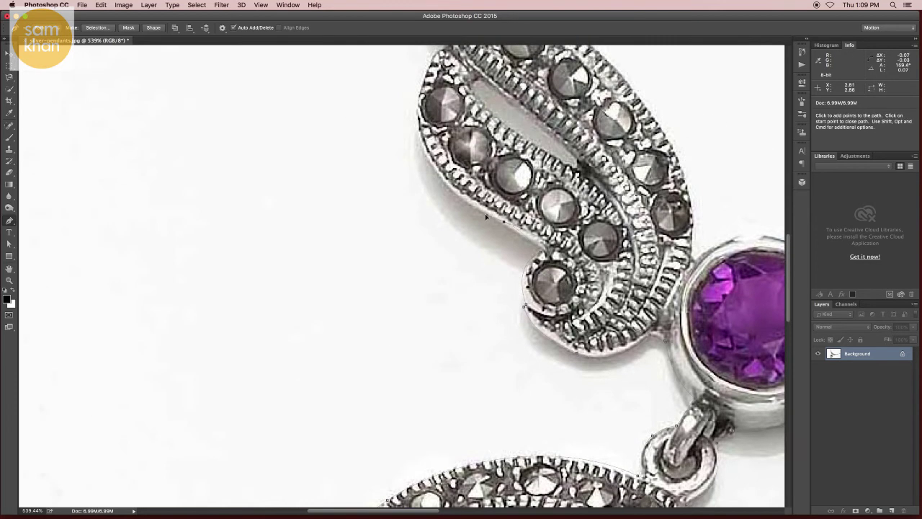
# Step: Place curved anchors up the leaf's left edge, cutting their outgoing handles
pyautogui.scroll(2, 481, 212)
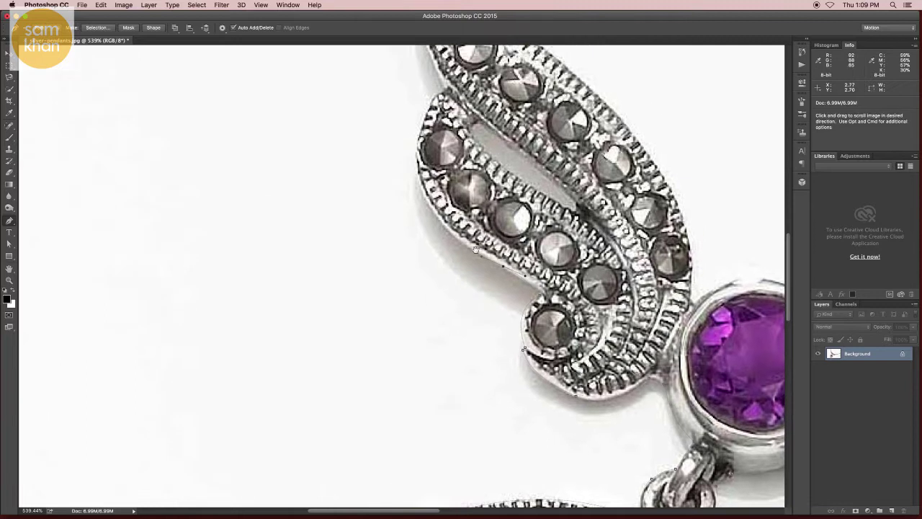
pyautogui.scroll(2, 432, 198)
pyautogui.moveTo(416, 189); pyautogui.dragTo(424, 127)
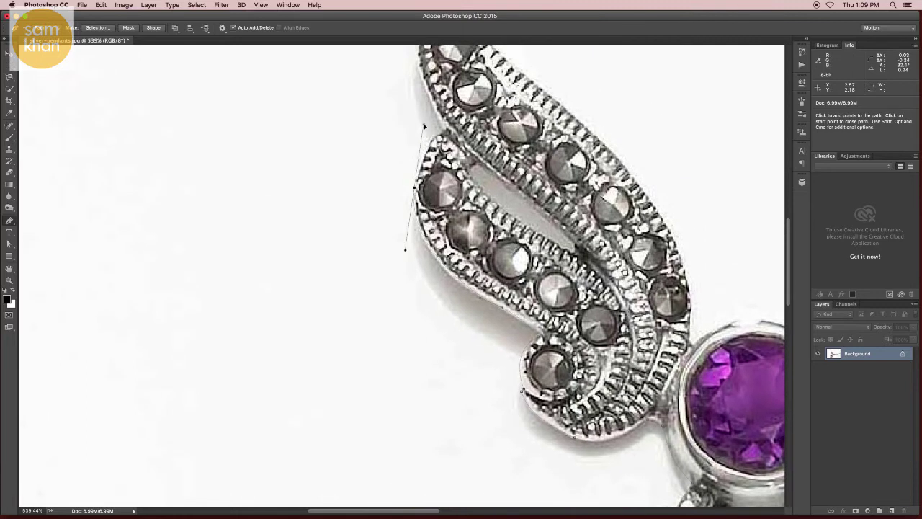
pyautogui.press('super')
pyautogui.scroll(2, 409, 197)
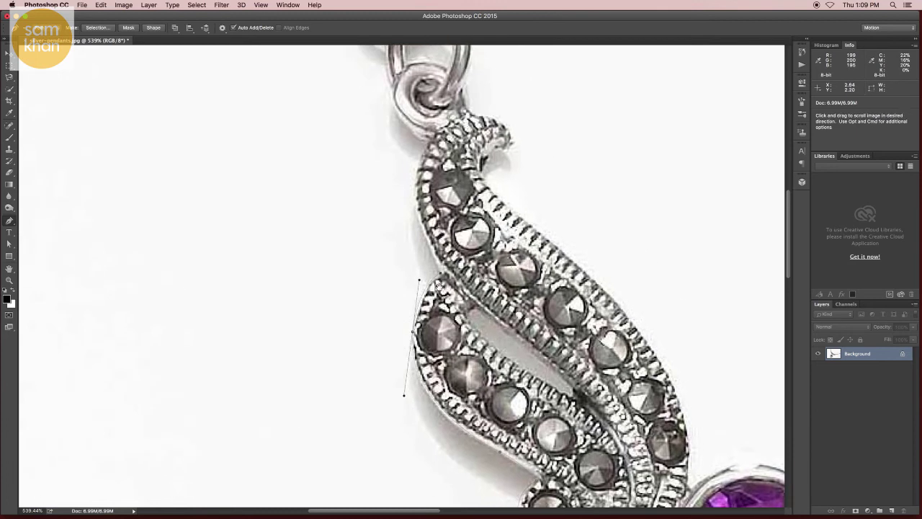
pyautogui.scroll(2, 409, 197)
pyautogui.moveTo(414, 193); pyautogui.dragTo(416, 150)
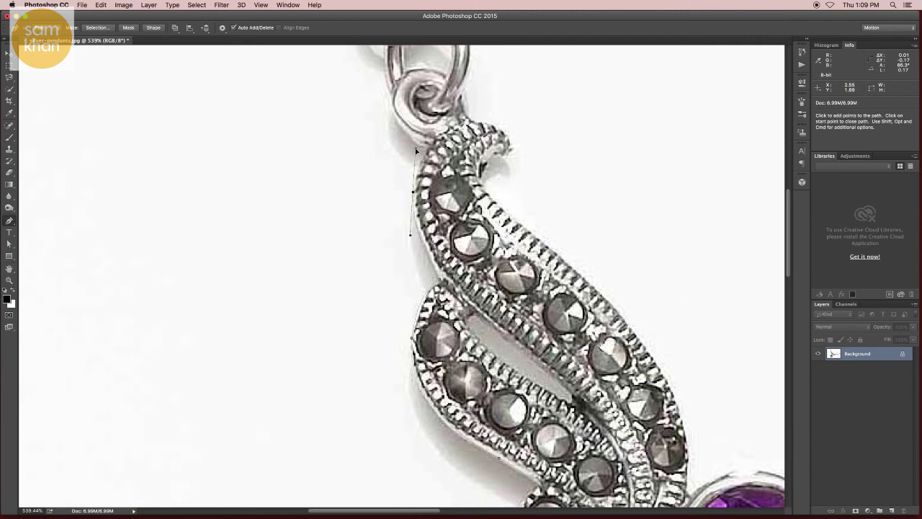
pyautogui.press('super')
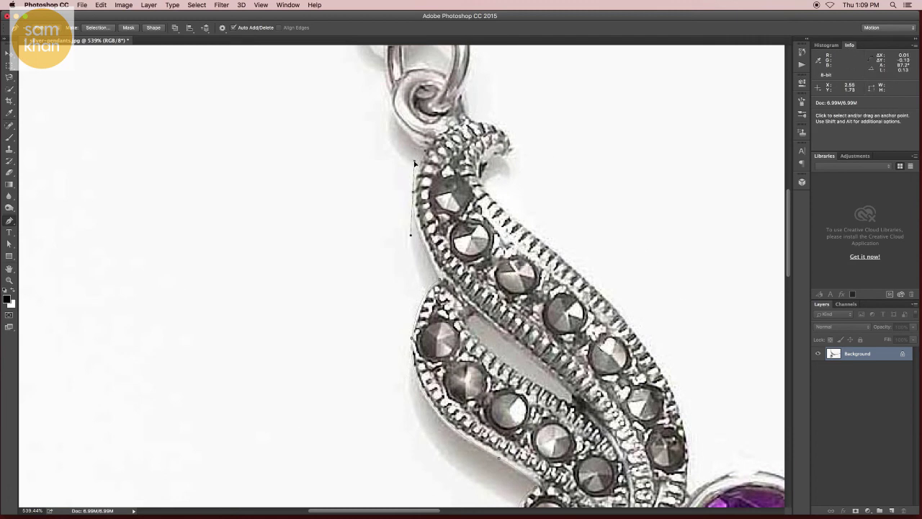
# Step: Add curved anchors where the leaf meets the ring and along the ring's upper edge
pyautogui.scroll(3, 414, 166)
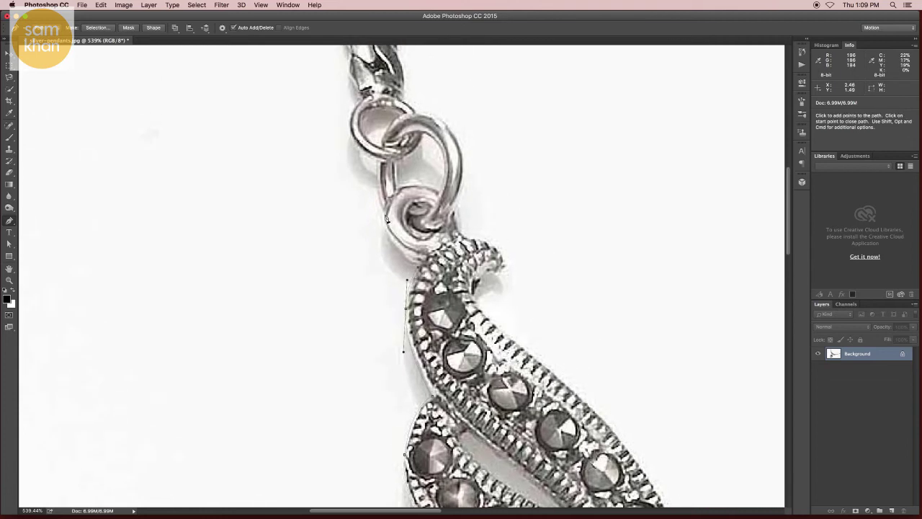
pyautogui.moveTo(385, 214); pyautogui.dragTo(388, 191)
pyautogui.scroll(3, 432, 245)
pyautogui.hscroll(-3, 432, 244)
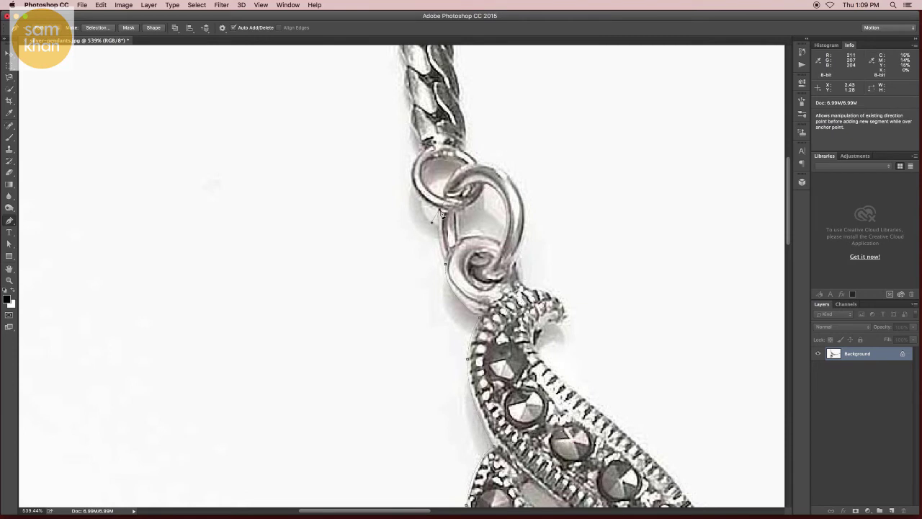
pyautogui.hotkey('ctrl', 'z')
pyautogui.scroll(3, 443, 230)
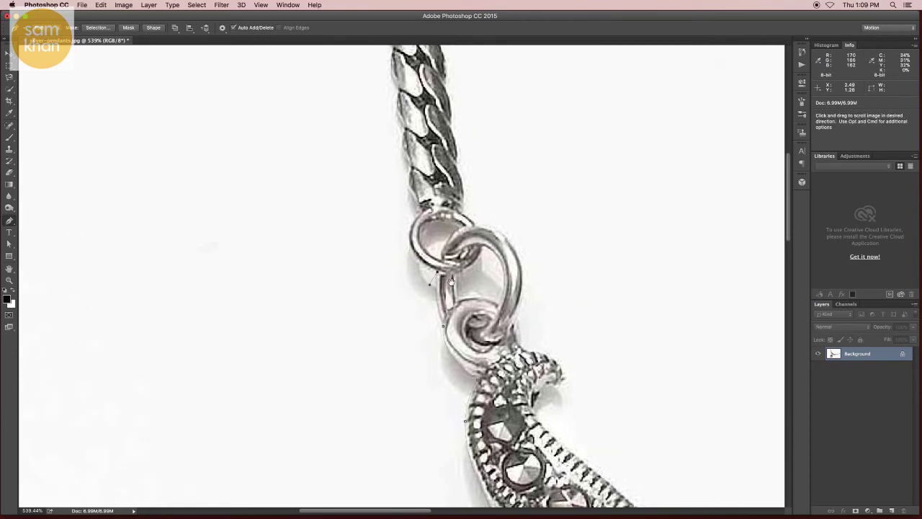
pyautogui.scroll(2, 448, 267)
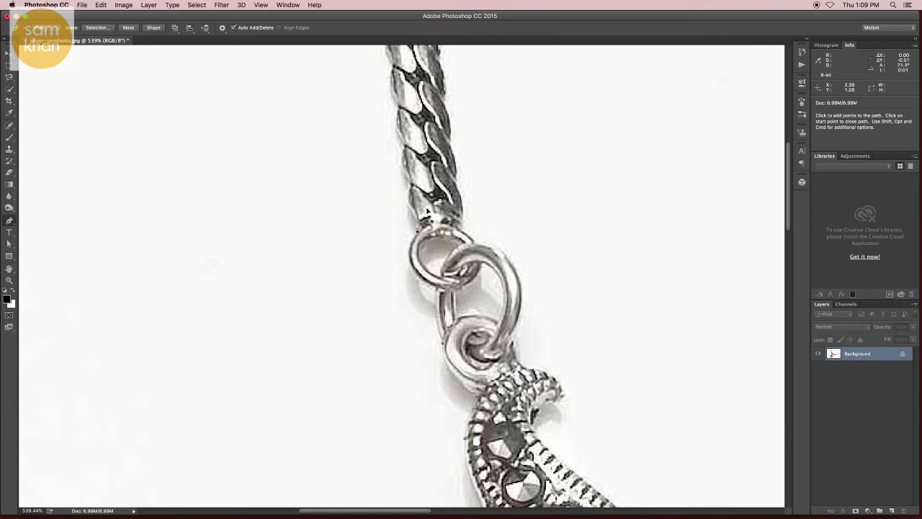
pyautogui.moveTo(419, 230); pyautogui.dragTo(441, 196)
# Step: Add curved anchors up the chain's left side and pan to its top
pyautogui.scroll(2, 492, 276)
pyautogui.scroll(3, 439, 281)
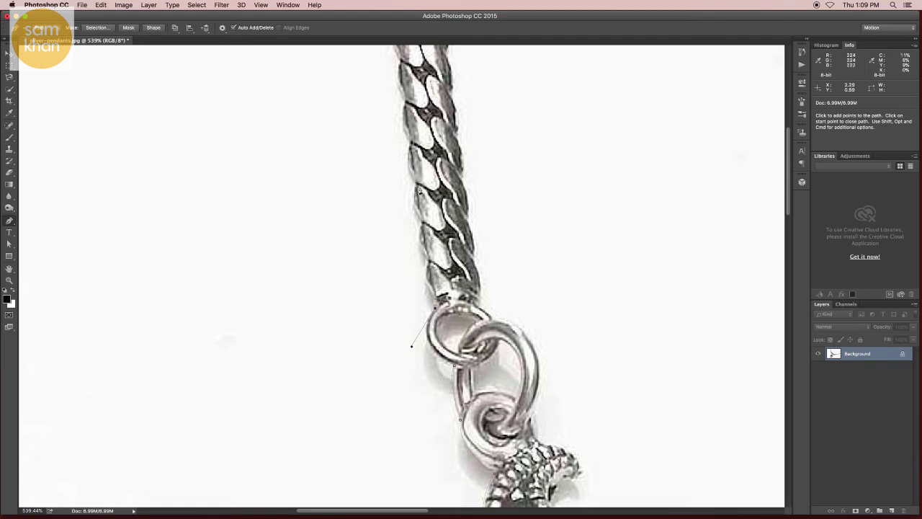
pyautogui.moveTo(427, 261); pyautogui.dragTo(433, 245)
pyautogui.moveTo(421, 225); pyautogui.dragTo(426, 208)
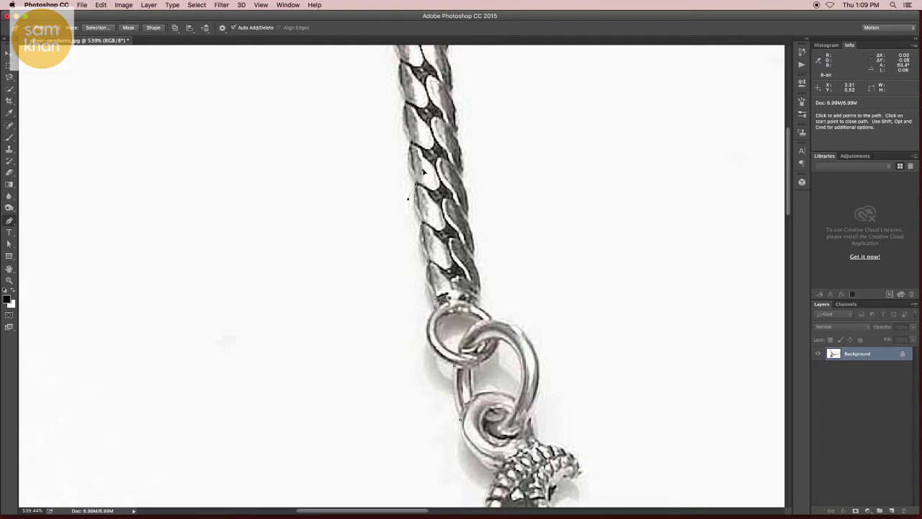
pyautogui.moveTo(421, 188); pyautogui.dragTo(425, 280)
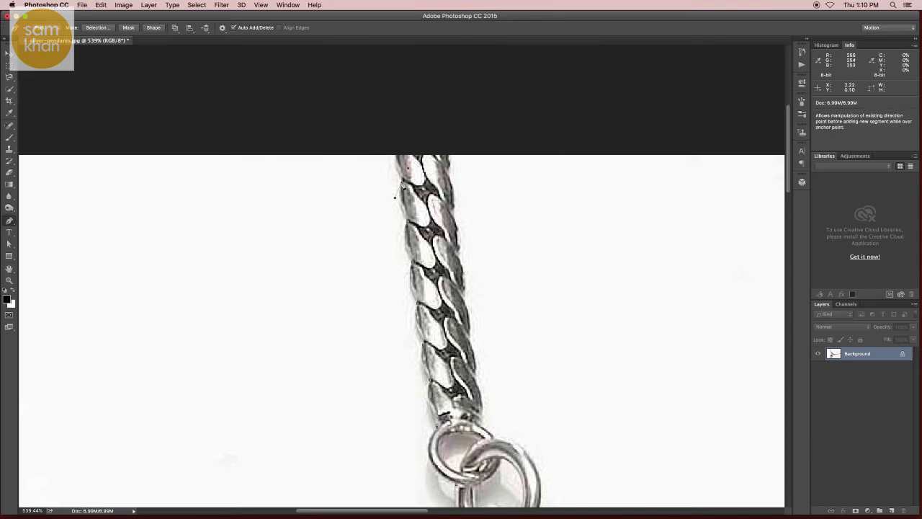
# Step: Place corner points across the chain's top and down its right edge
pyautogui.moveTo(393, 151); pyautogui.dragTo(399, 146)
pyautogui.click(447, 151)
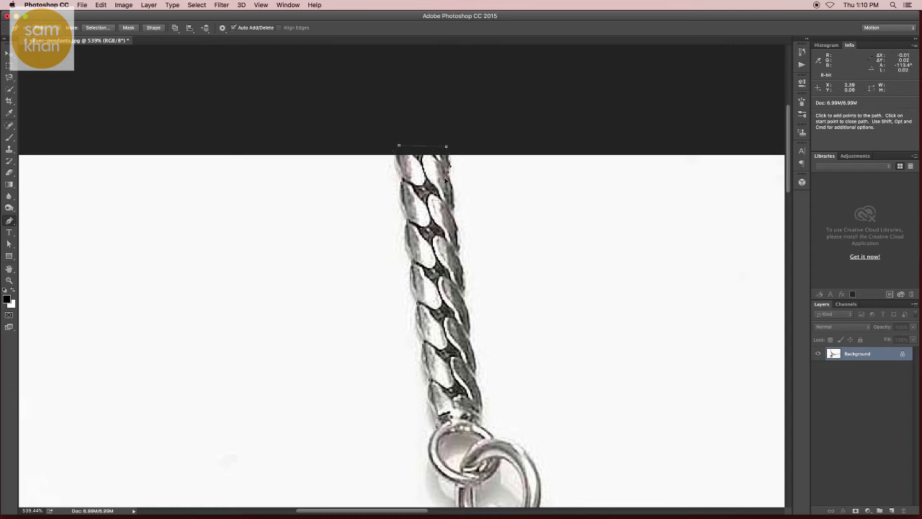
pyautogui.click(457, 193)
pyautogui.moveTo(453, 284); pyautogui.dragTo(450, 209)
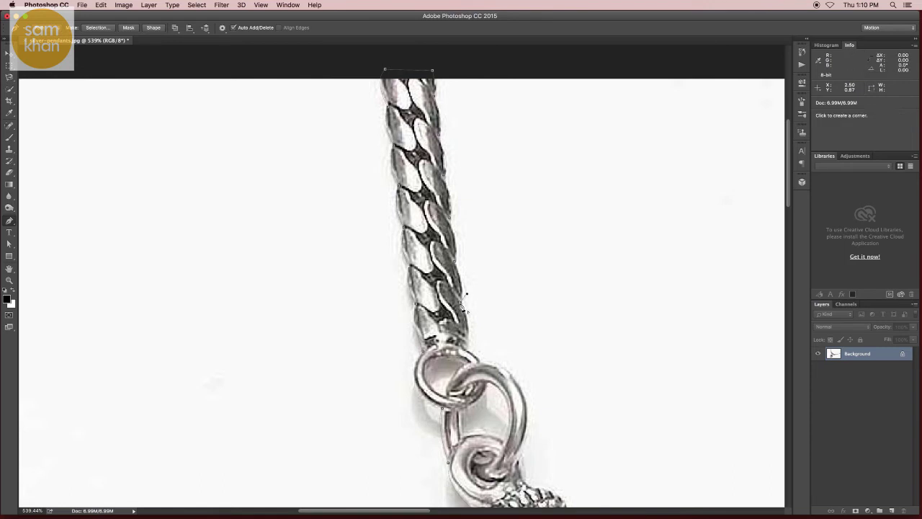
# Step: Add curved anchors down the ring's right edge and along the leaf's right edge
pyautogui.scroll(-3, 478, 273)
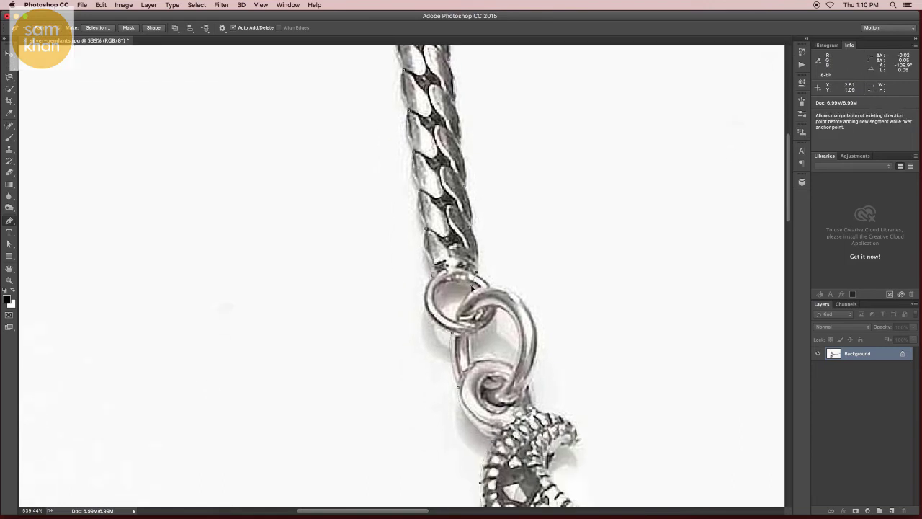
pyautogui.moveTo(473, 288); pyautogui.dragTo(481, 252)
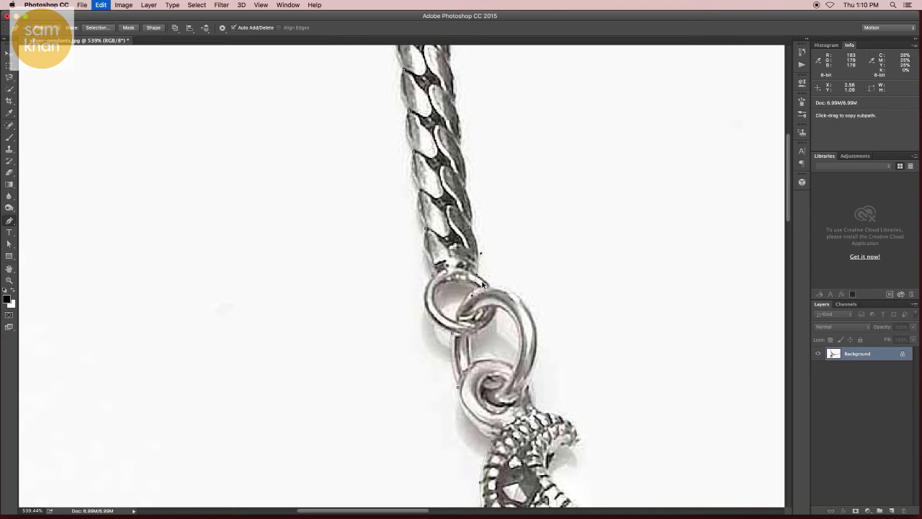
pyautogui.scroll(-3, 479, 281)
pyautogui.hscroll(3, 479, 280)
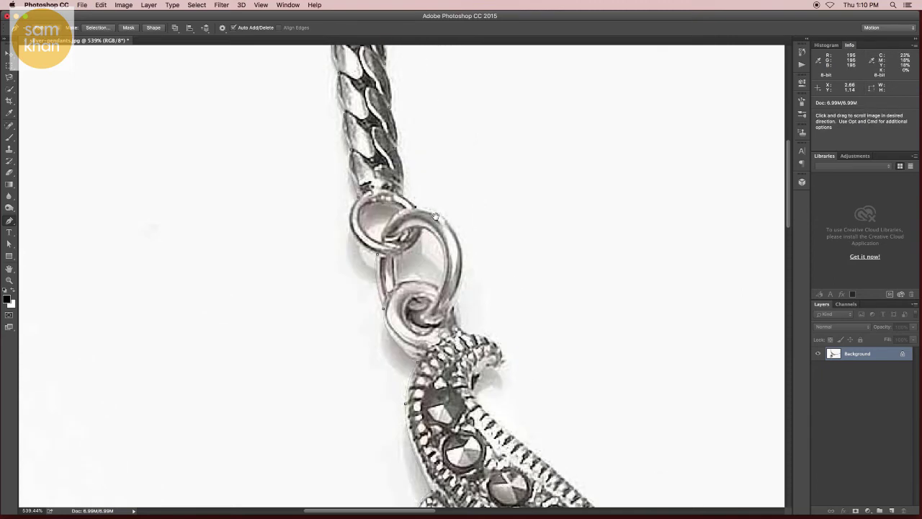
pyautogui.moveTo(466, 251); pyautogui.dragTo(470, 269)
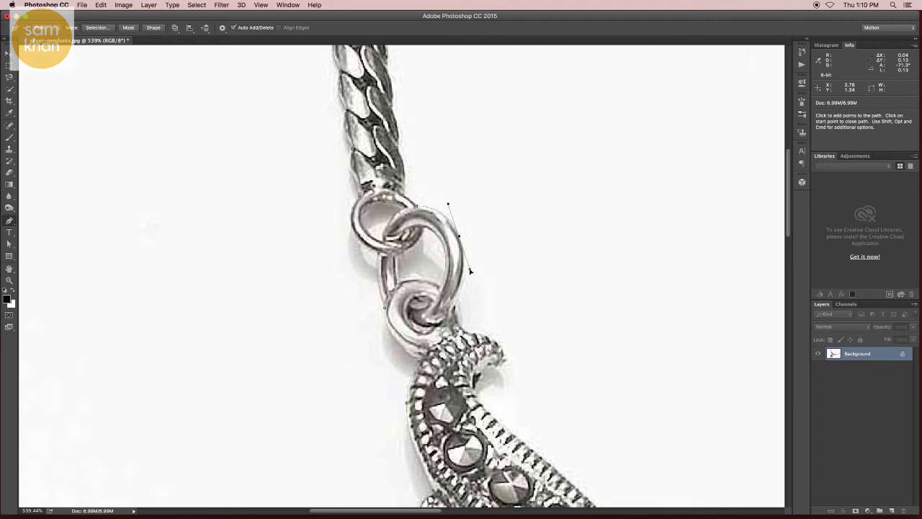
pyautogui.scroll(-2, 456, 299)
pyautogui.scroll(-2, 464, 252)
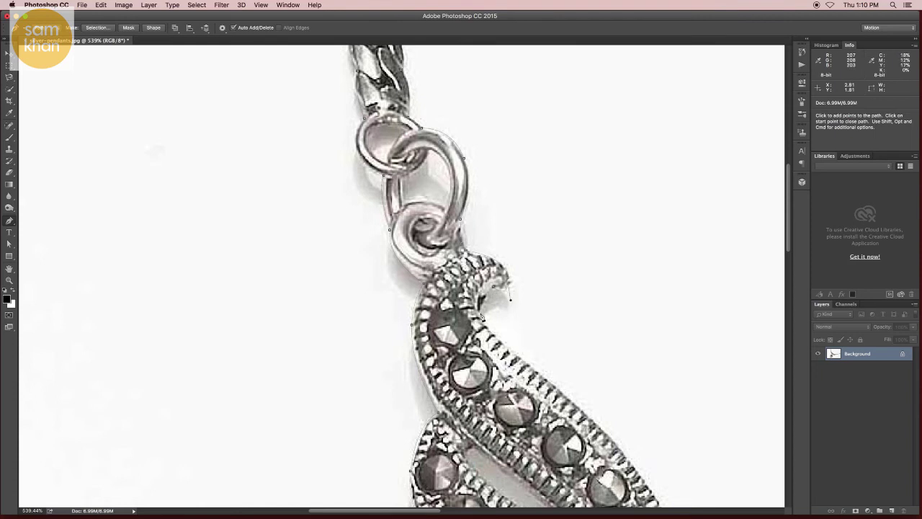
pyautogui.moveTo(481, 317); pyautogui.dragTo(489, 331)
pyautogui.scroll(-10, 484, 220)
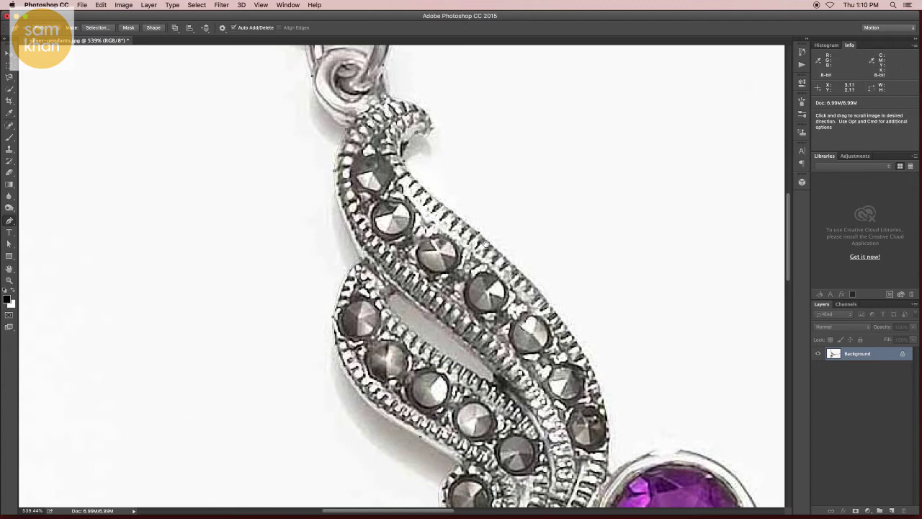
# Step: Trace curved anchors past the purple gem, over the amethyst bezel top and down its right side
pyautogui.scroll(-5, 477, 232)
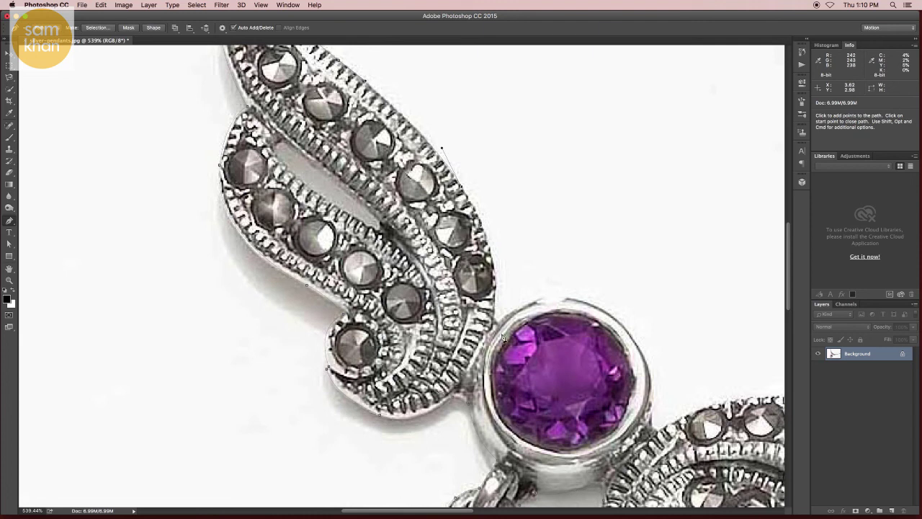
pyautogui.moveTo(496, 328); pyautogui.dragTo(488, 402)
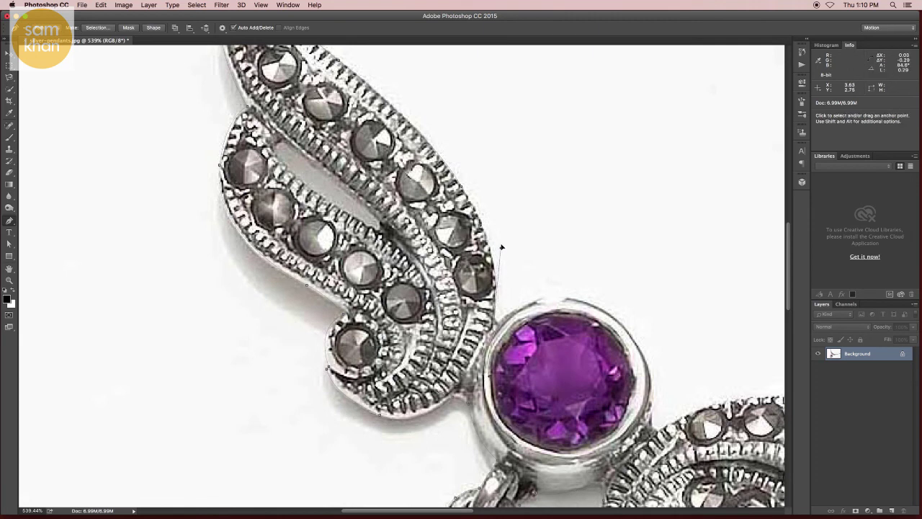
pyautogui.press('super+space')
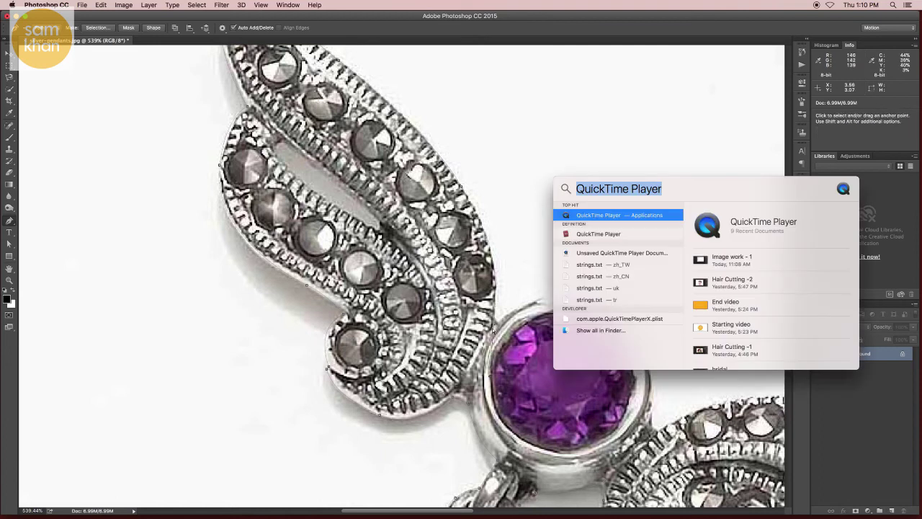
pyautogui.press('Escape')
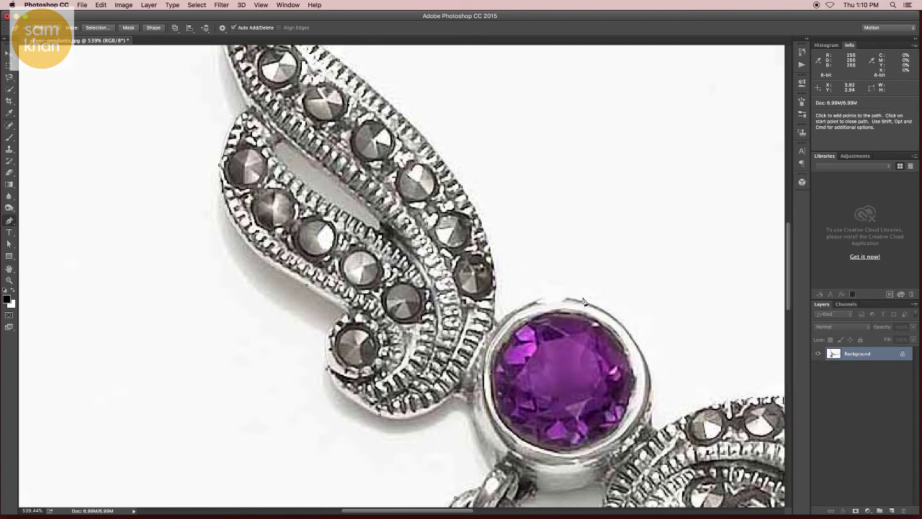
pyautogui.moveTo(582, 304); pyautogui.dragTo(641, 317)
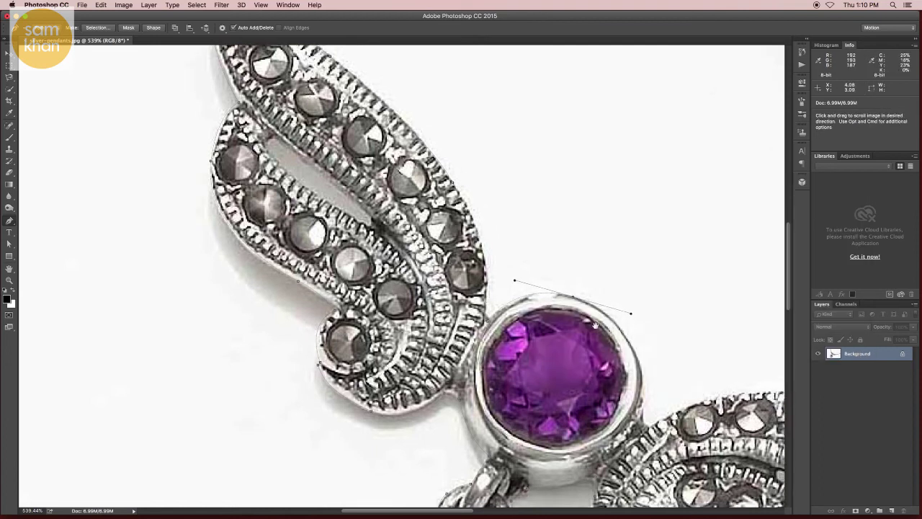
pyautogui.moveTo(644, 393); pyautogui.dragTo(528, 319)
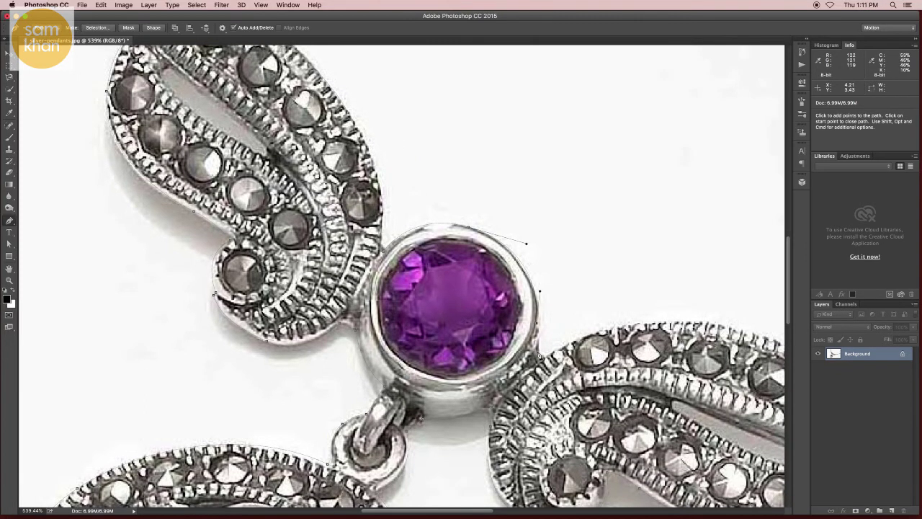
pyautogui.click(551, 355)
# Step: Add curved anchors along the right wing's top edge to its curled tip
pyautogui.moveTo(551, 355)
pyautogui.mouseDown()
pyautogui.moveTo(455, 338)
pyautogui.moveTo(524, 316)
pyautogui.moveTo(335, 262)
pyautogui.mouseUp()
pyautogui.moveTo(429, 259); pyautogui.dragTo(476, 288)
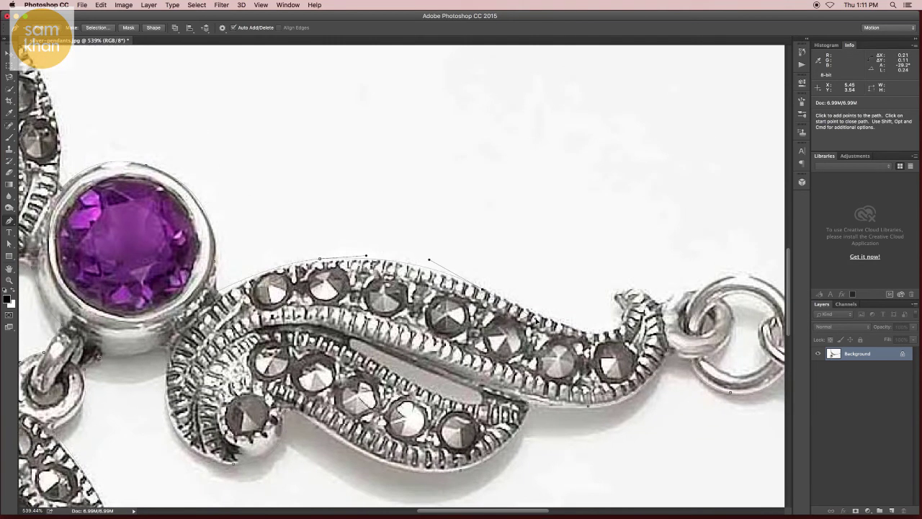
pyautogui.moveTo(619, 330); pyautogui.dragTo(623, 331)
pyautogui.moveTo(610, 298); pyautogui.dragTo(601, 294)
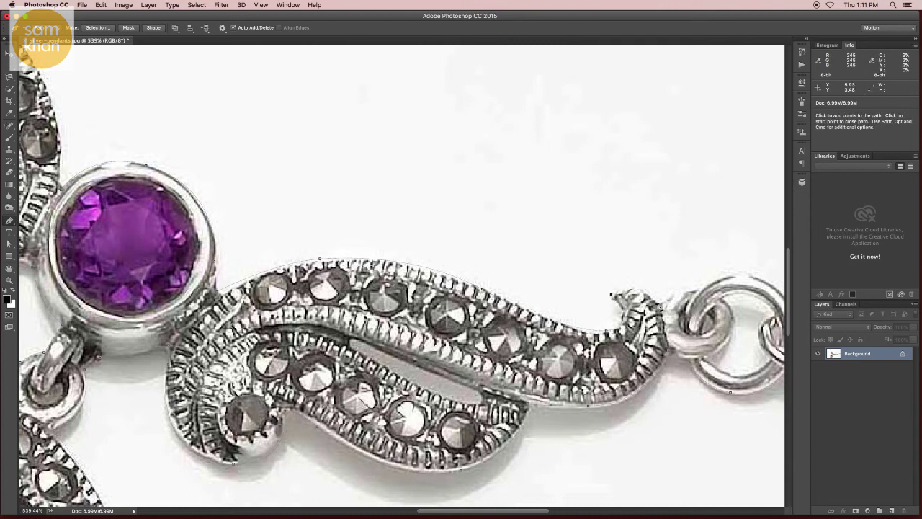
pyautogui.moveTo(659, 302); pyautogui.dragTo(684, 328)
pyautogui.moveTo(684, 289)
pyautogui.mouseDown()
pyautogui.moveTo(693, 291)
pyautogui.moveTo(479, 311)
pyautogui.mouseUp()
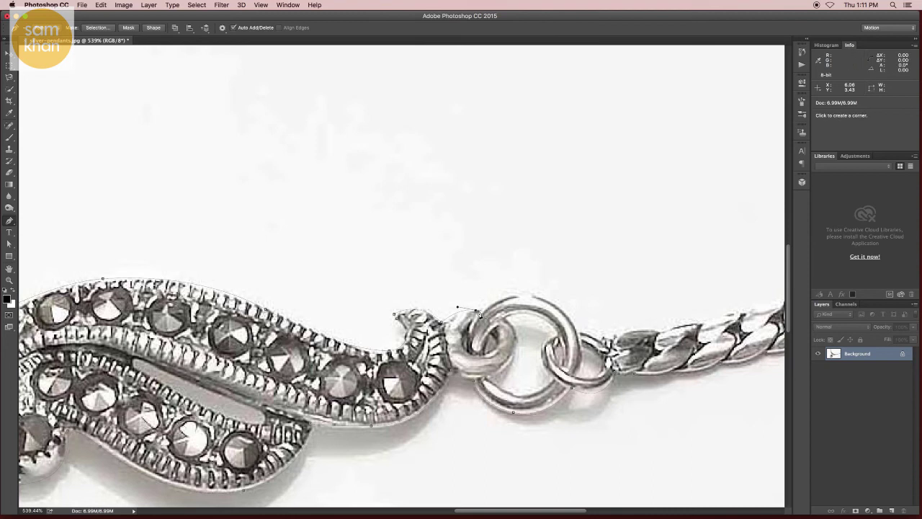
# Step: Place a curved anchor over the clasp ring and shorten its outgoing handle
pyautogui.moveTo(549, 302); pyautogui.dragTo(587, 324)
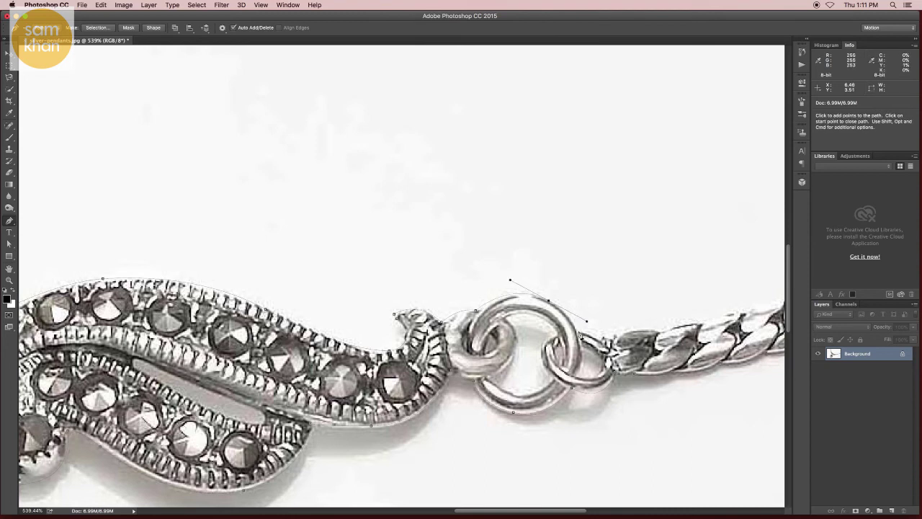
pyautogui.press('ctrl')
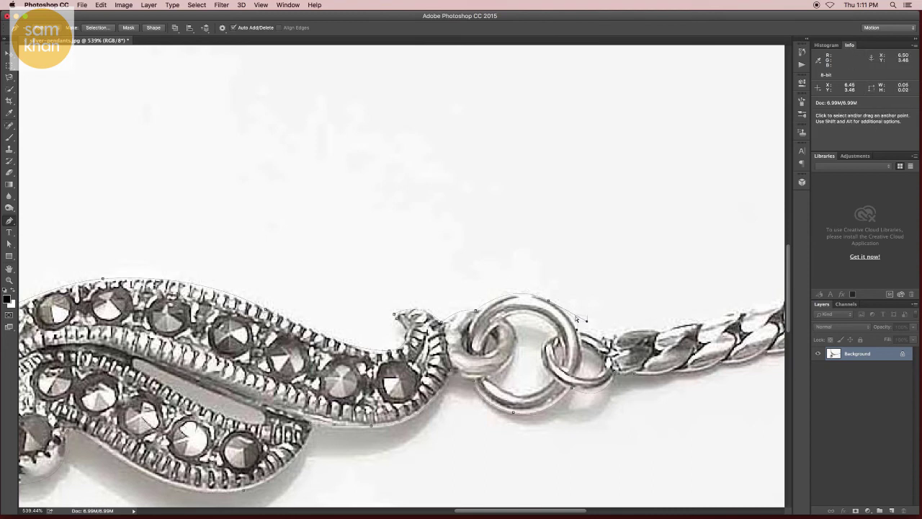
pyautogui.click(581, 314)
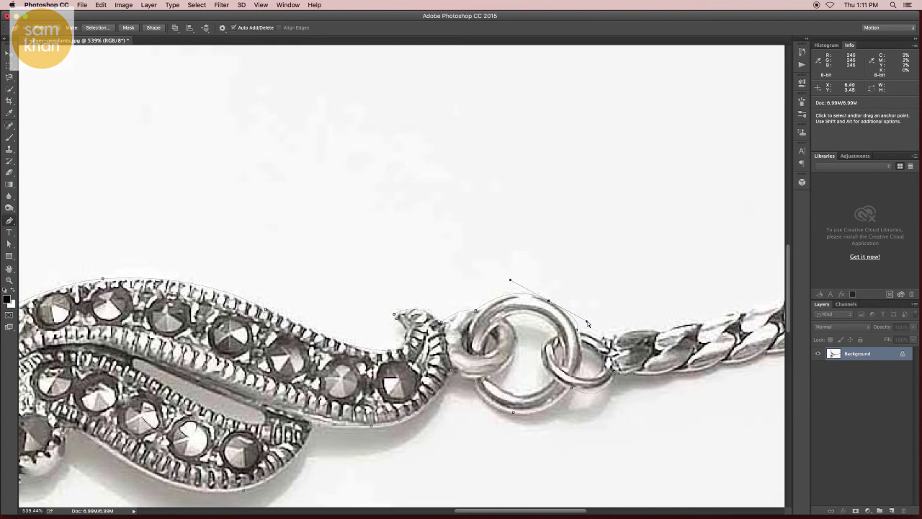
pyautogui.moveTo(587, 324); pyautogui.dragTo(576, 316)
pyautogui.hscroll(3, 577, 317)
pyautogui.hscroll(3, 577, 317)
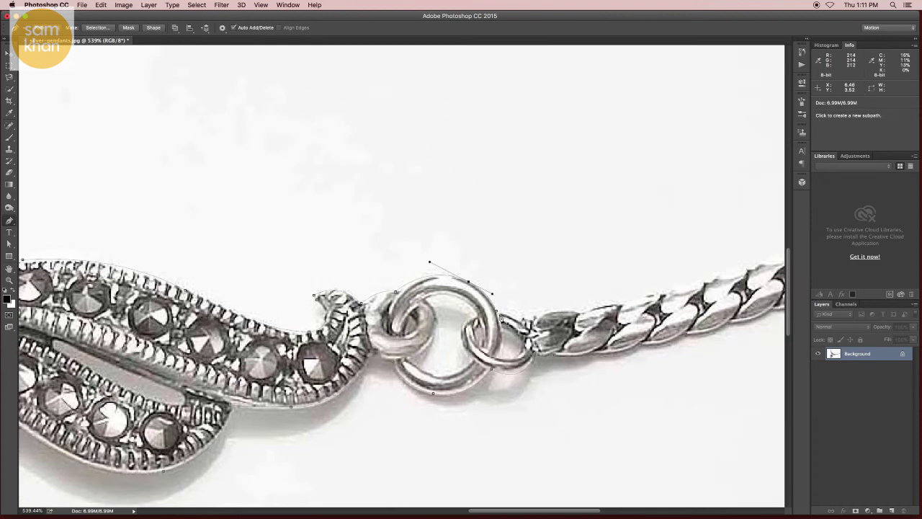
pyautogui.press('Escape')
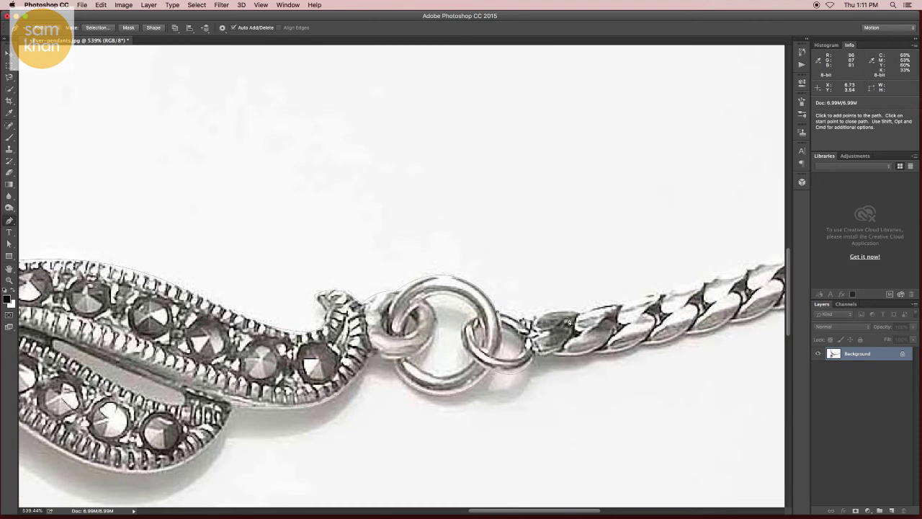
# Step: Trace anchors along the chain's upper edge to the image border, then zoom out
pyautogui.click(558, 308)
pyautogui.moveTo(624, 314)
pyautogui.mouseDown()
pyautogui.moveTo(677, 295)
pyautogui.moveTo(456, 324)
pyautogui.mouseUp()
pyautogui.click(508, 308)
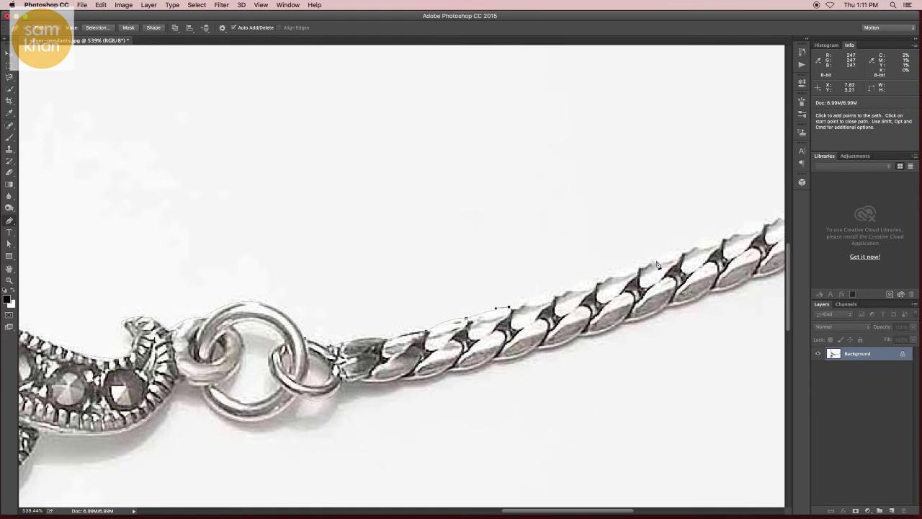
pyautogui.moveTo(657, 265); pyautogui.dragTo(408, 284)
pyautogui.click(407, 282)
pyautogui.click(519, 245)
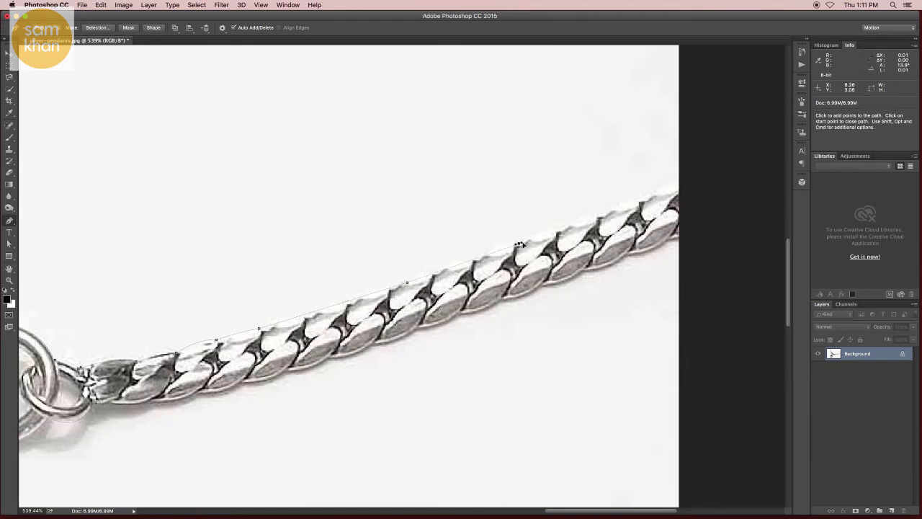
pyautogui.moveTo(519, 245); pyautogui.dragTo(531, 244)
pyautogui.moveTo(675, 195); pyautogui.dragTo(694, 191)
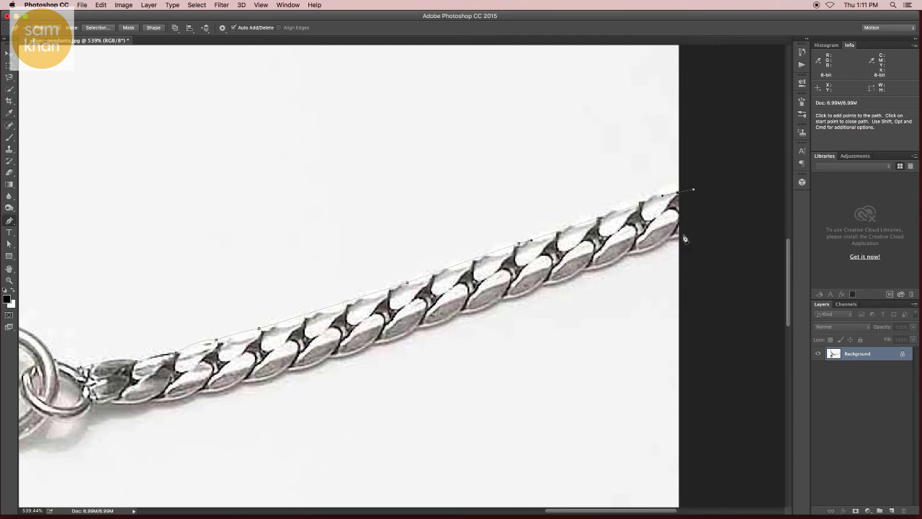
pyautogui.moveTo(684, 239)
pyautogui.mouseDown()
pyautogui.moveTo(558, 255)
pyautogui.moveTo(576, 253)
pyautogui.mouseUp()
# Step: Mask out the white backdrop using the path and add a new layer beneath the necklace
pyautogui.press('Escape')
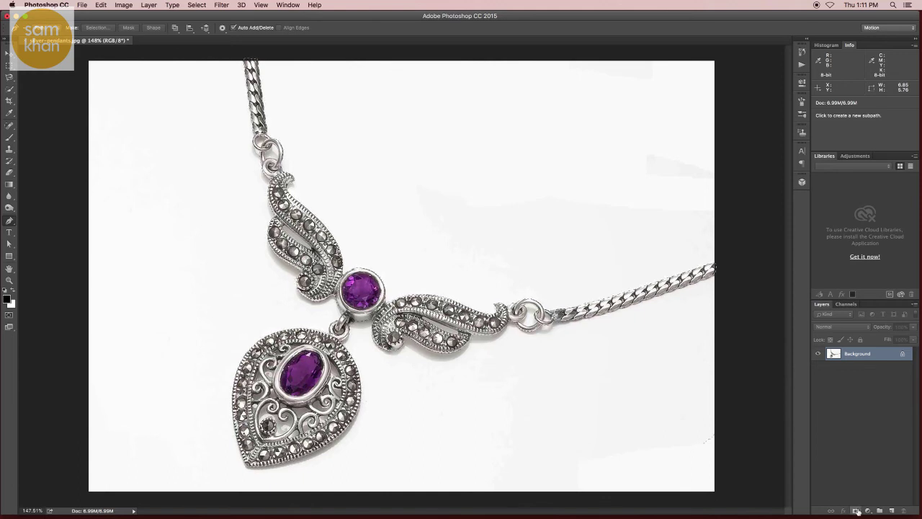
pyautogui.click(856, 510)
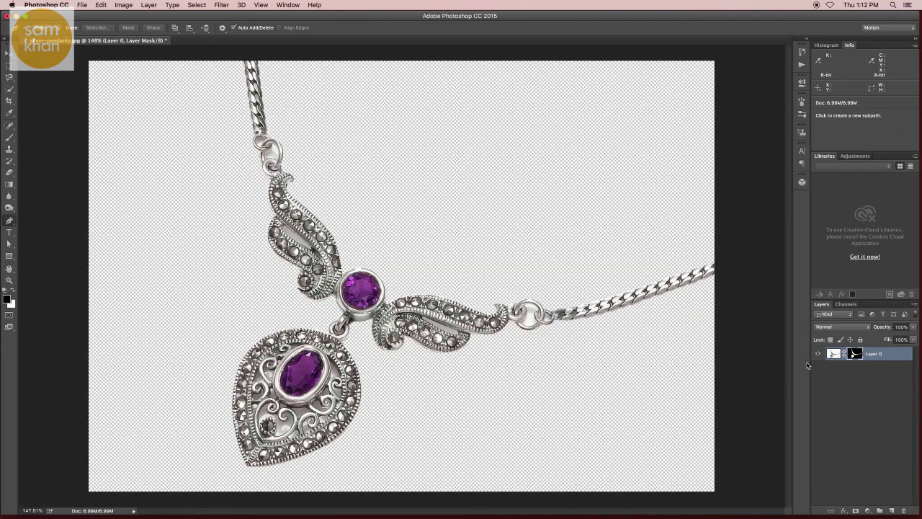
pyautogui.click(892, 510)
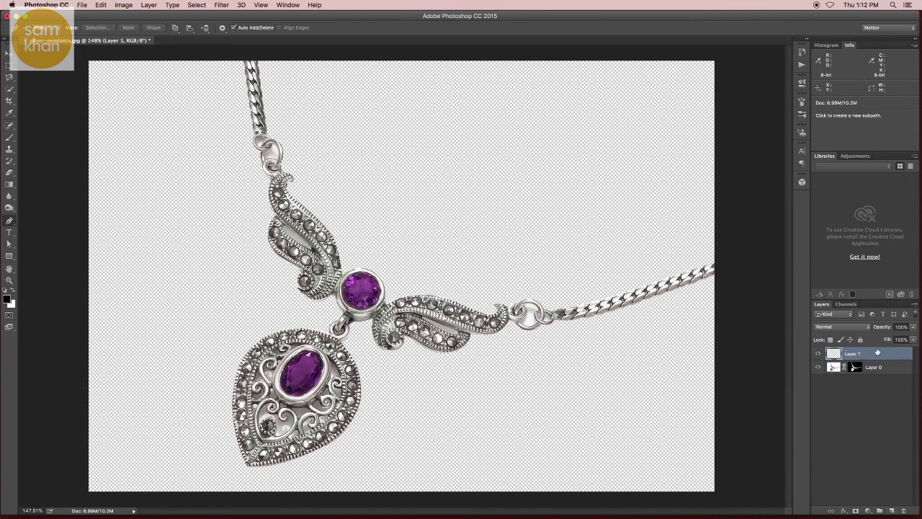
pyautogui.moveTo(878, 351); pyautogui.dragTo(873, 371)
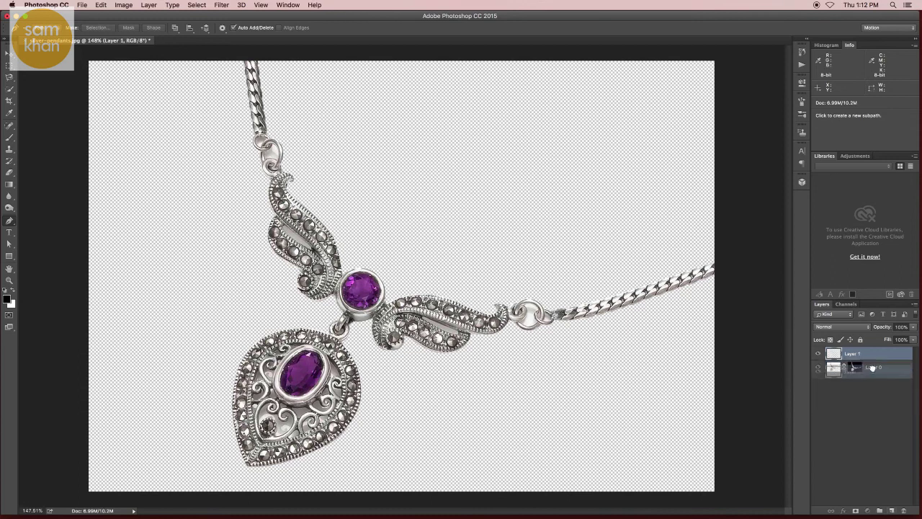
# Step: Fill the new Layer 1 with black
pyautogui.click(11, 304)
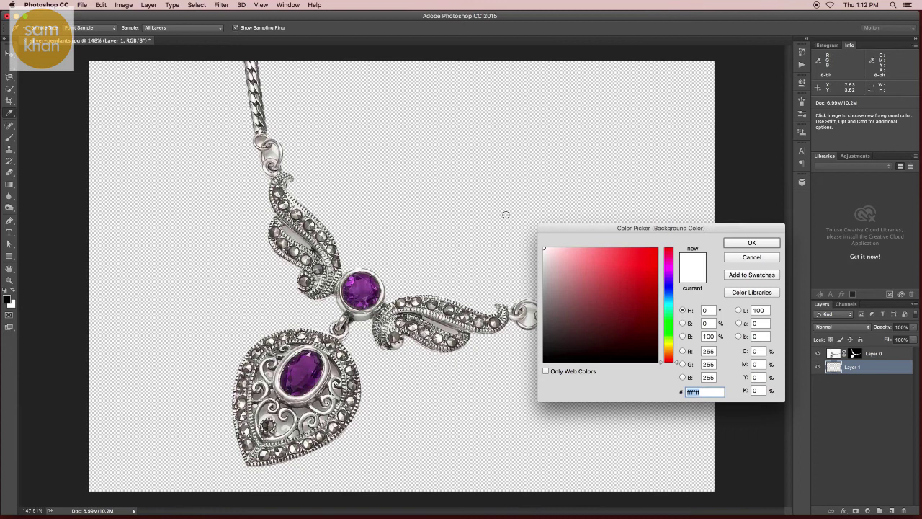
pyautogui.click(751, 243)
pyautogui.hotkey('alt', 'BackSpace')
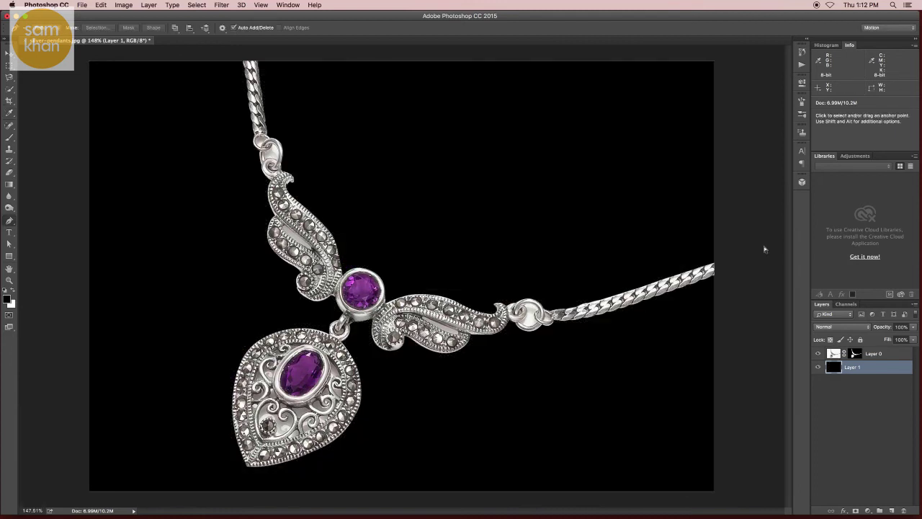
pyautogui.press('super+BackSpace')
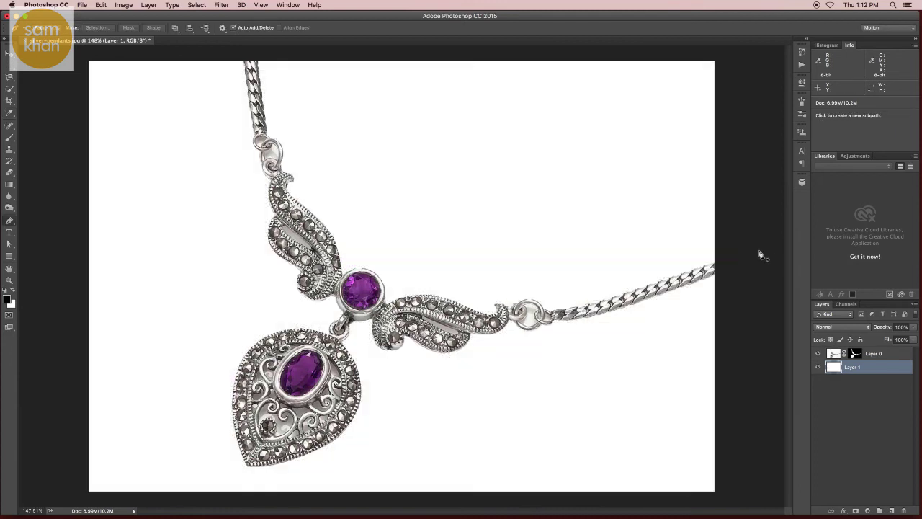
pyautogui.hotkey('alt', 'BackSpace')
# Step: Trace the first jump ring's inner gap and fill it black on the necklace layer mask
pyautogui.scroll(5, 760, 254)
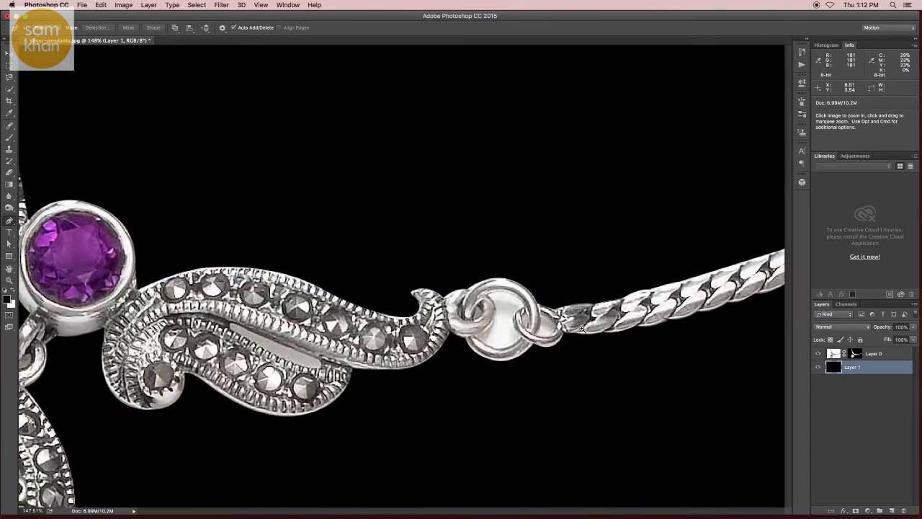
pyautogui.scroll(3, 761, 337)
pyautogui.click(856, 353)
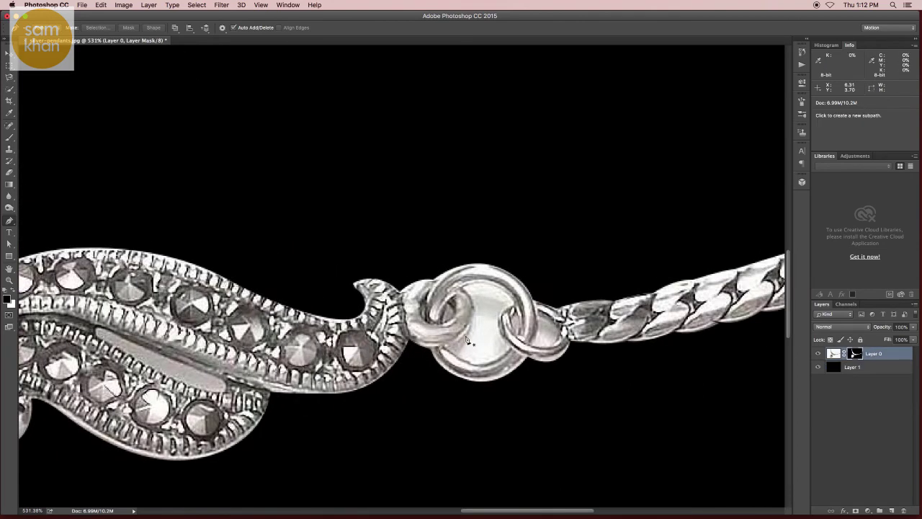
pyautogui.click(464, 292)
pyautogui.click(514, 304)
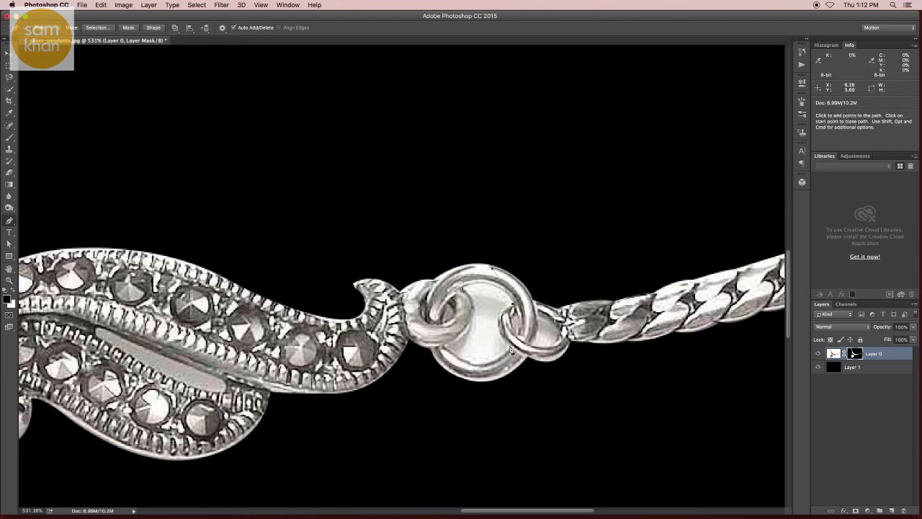
pyautogui.moveTo(510, 345); pyautogui.dragTo(538, 377)
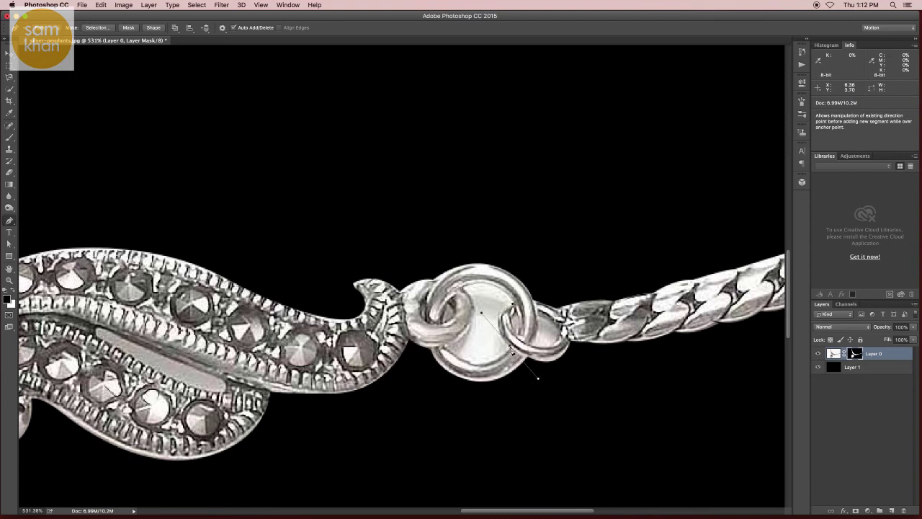
pyautogui.click(512, 350)
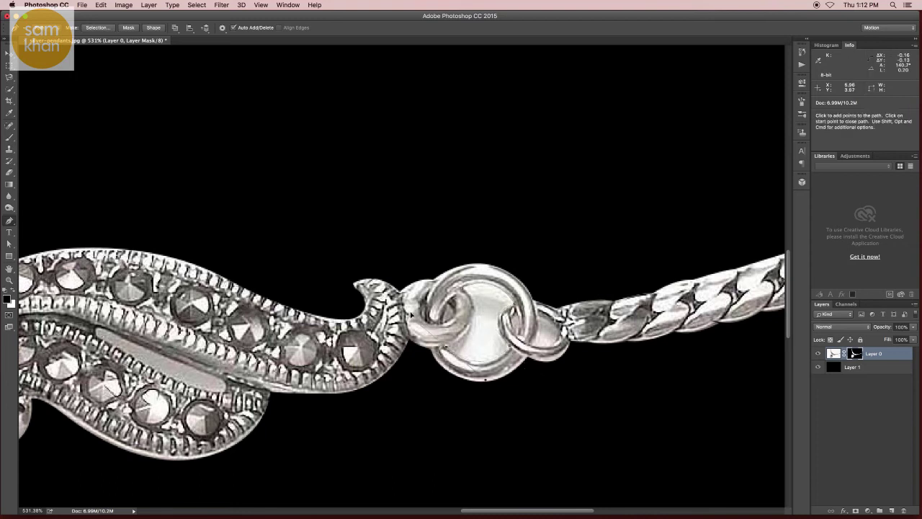
pyautogui.moveTo(479, 384); pyautogui.dragTo(443, 345)
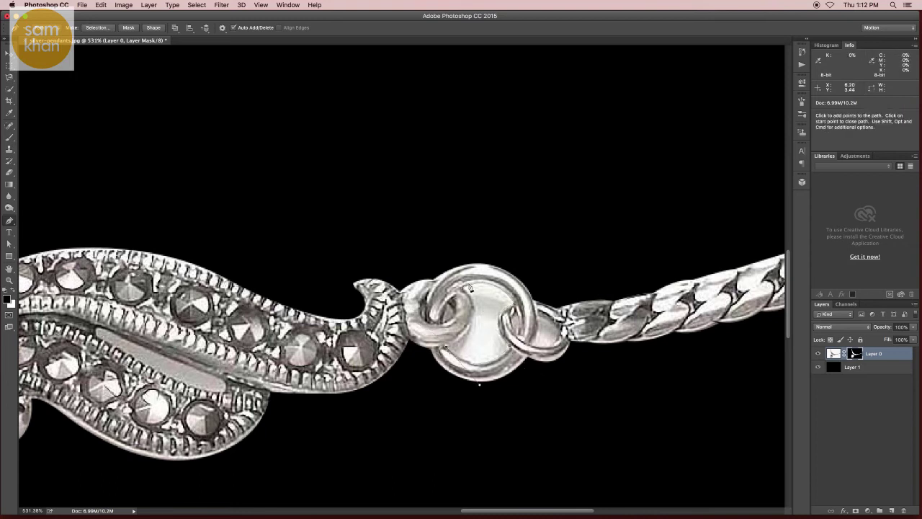
pyautogui.click(450, 274)
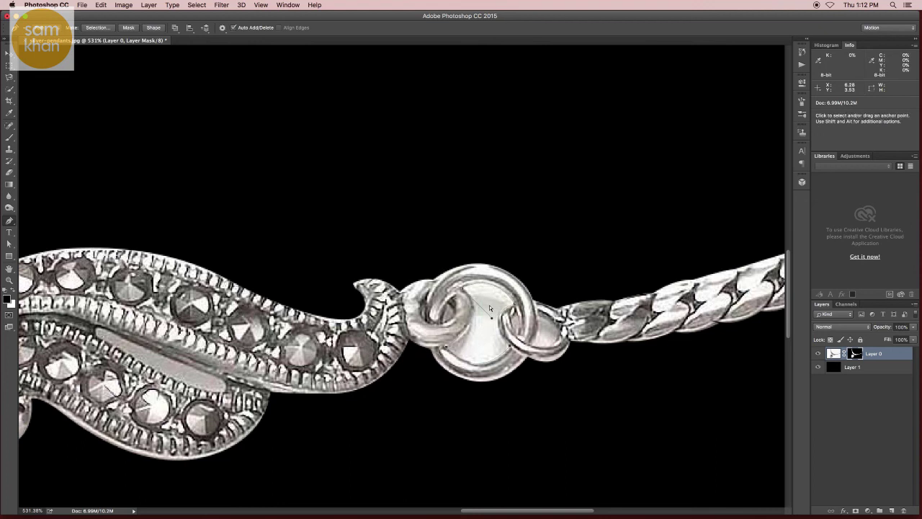
pyautogui.hotkey('ctrl', 'Return')
pyautogui.hotkey('alt', 'BackSpace')
pyautogui.hotkey('ctrl', 'd')
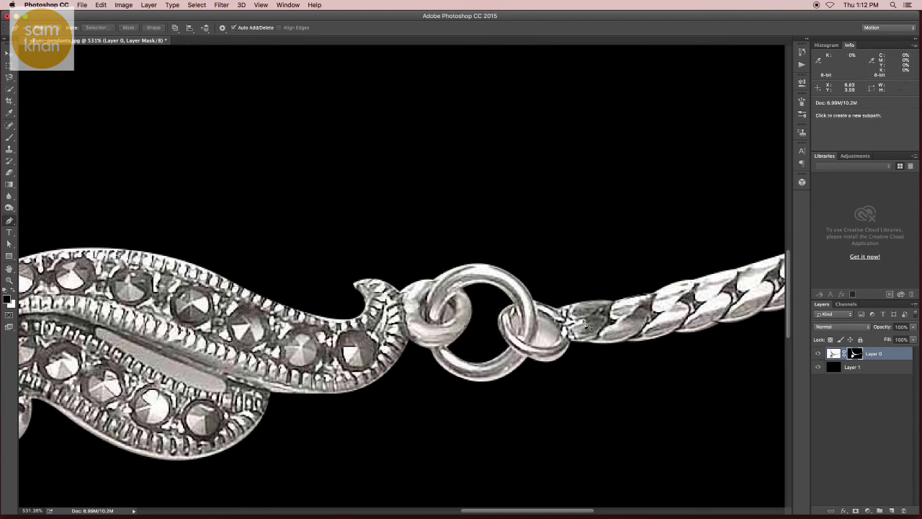
# Step: Trace a closed path around the next ring's inner gap by the right ornament
pyautogui.click(533, 343)
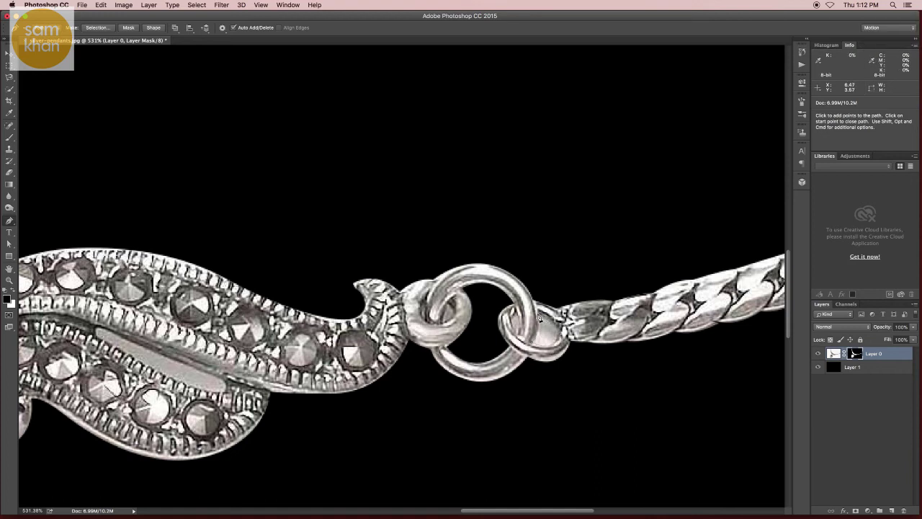
pyautogui.press('ctrl')
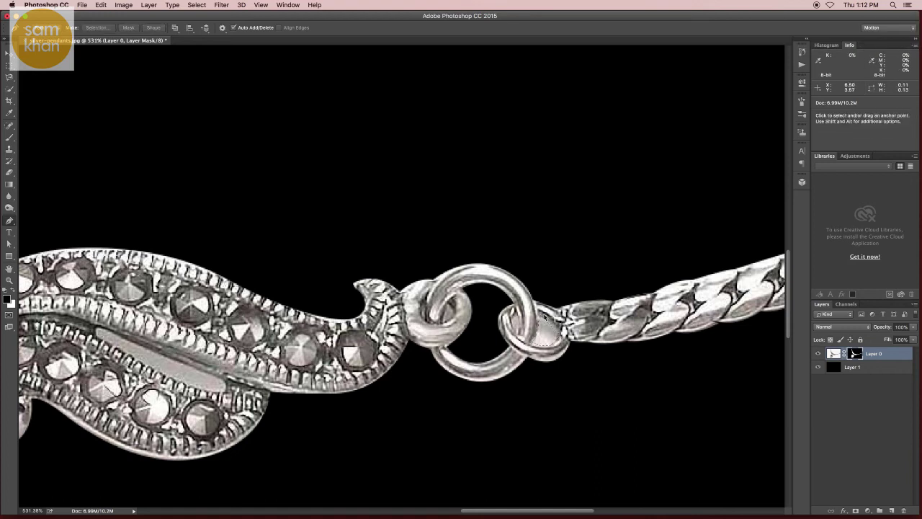
pyautogui.moveTo(556, 343); pyautogui.dragTo(544, 319)
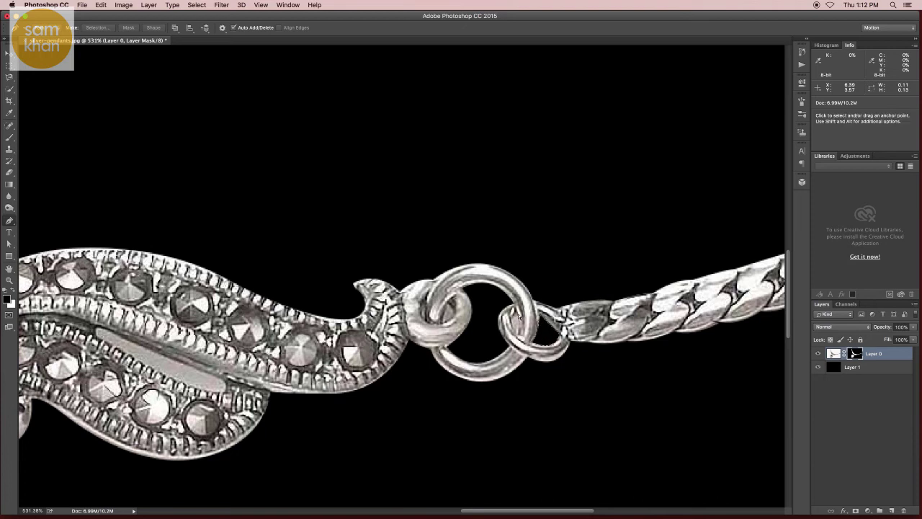
pyautogui.click(517, 332)
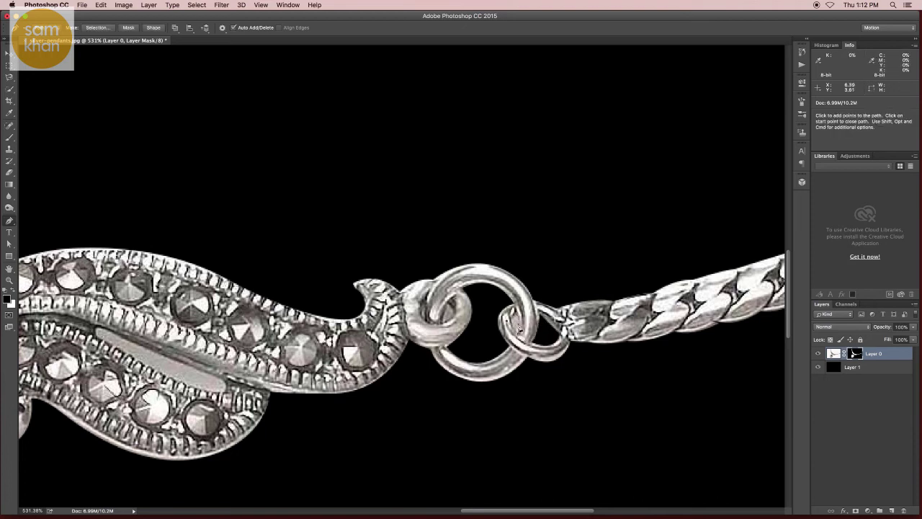
pyautogui.moveTo(518, 317); pyautogui.dragTo(521, 321)
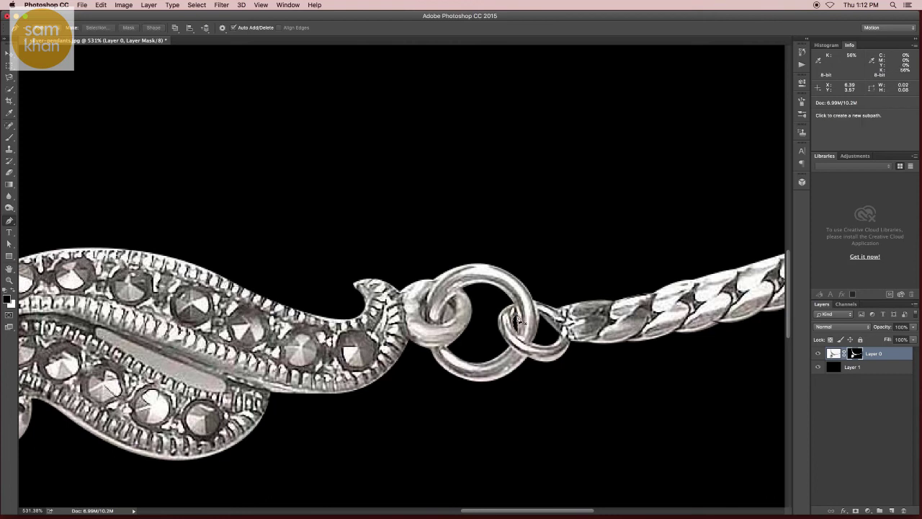
pyautogui.click(444, 326)
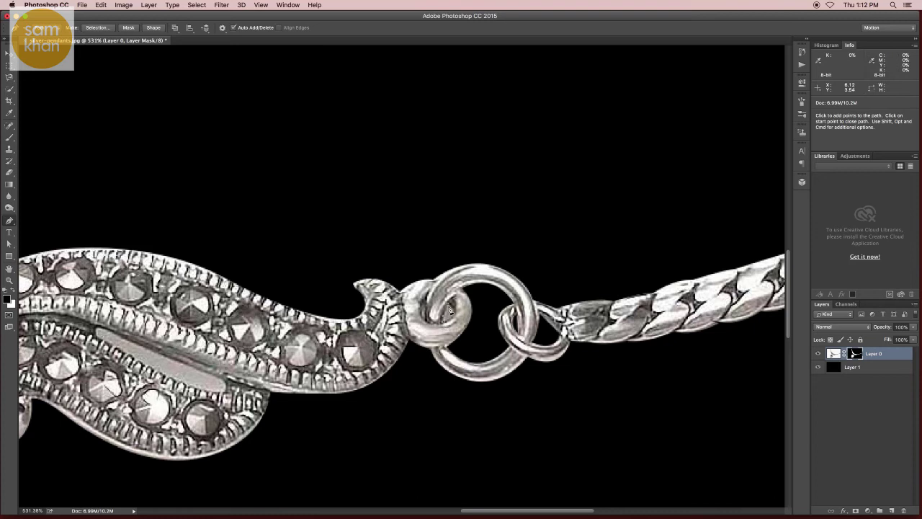
pyautogui.press('ctrl')
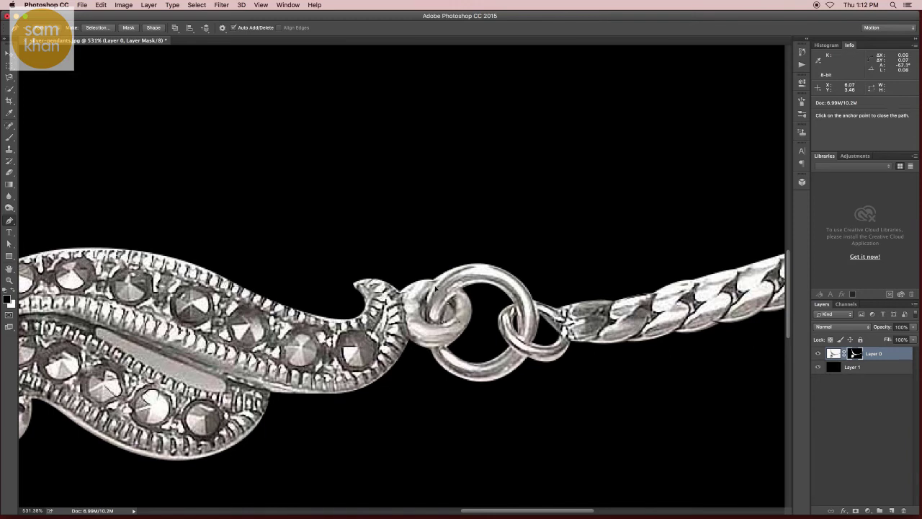
pyautogui.click(432, 288)
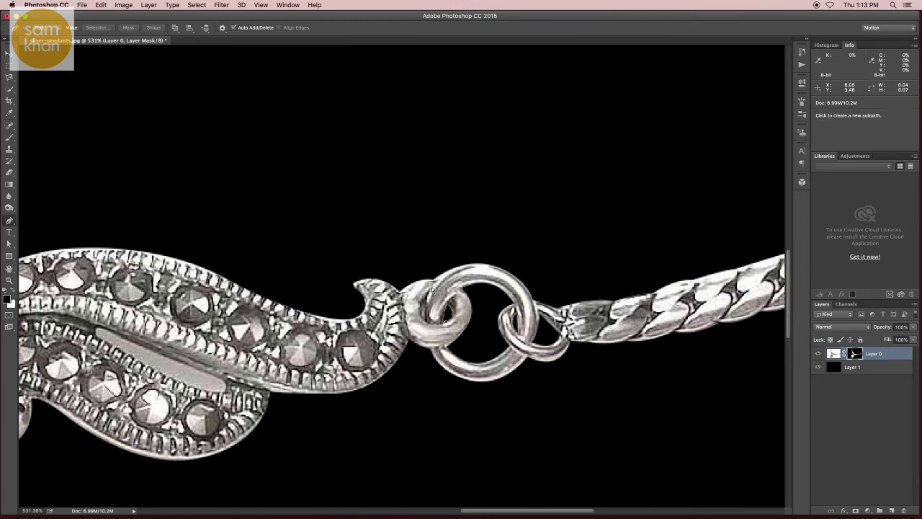
# Step: Pen-trace the right wing's grey slot and fill it black on the layer mask
pyautogui.hscroll(-5, 432, 289)
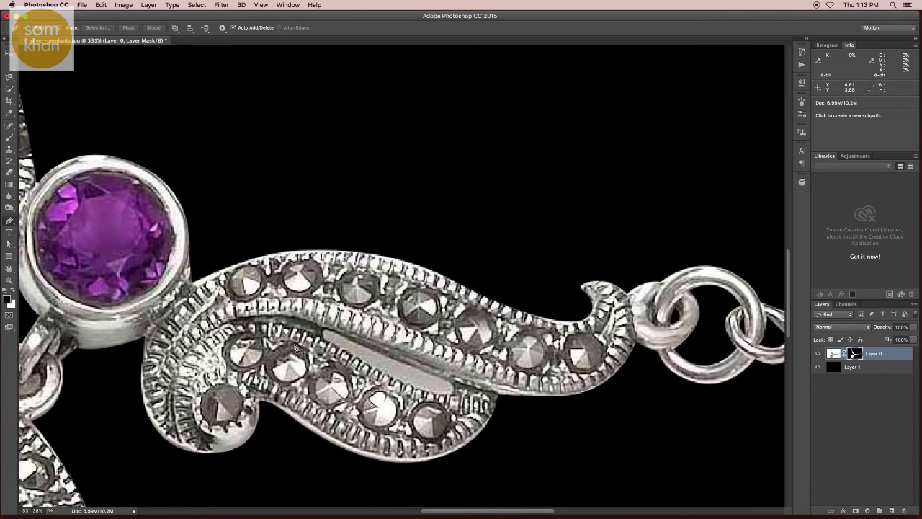
pyautogui.click(319, 331)
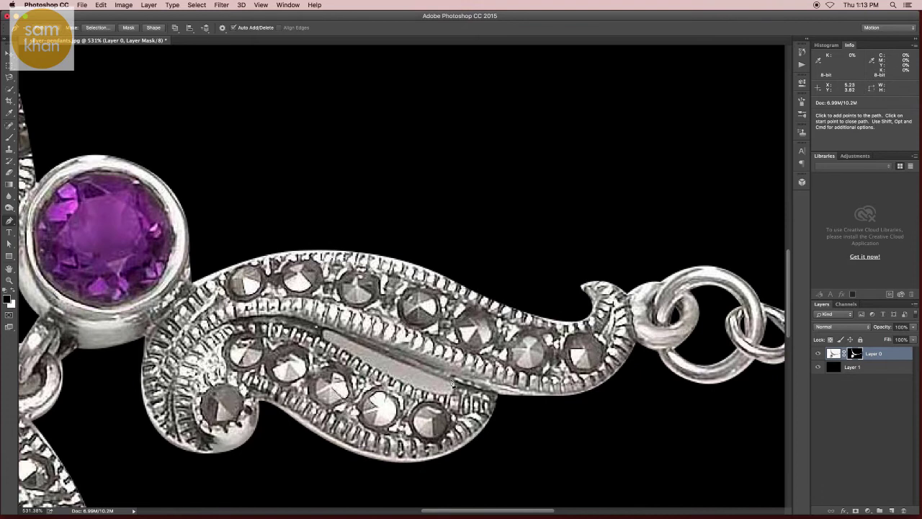
pyautogui.moveTo(452, 383); pyautogui.dragTo(409, 386)
pyautogui.click(322, 333)
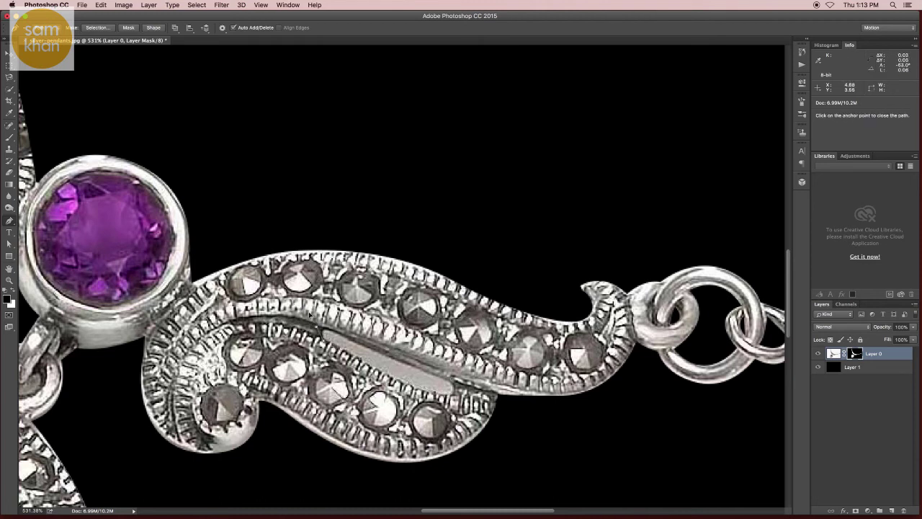
pyautogui.click(311, 316)
pyautogui.hotkey('ctrl', 'Return')
pyautogui.hotkey('alt', 'BackSpace')
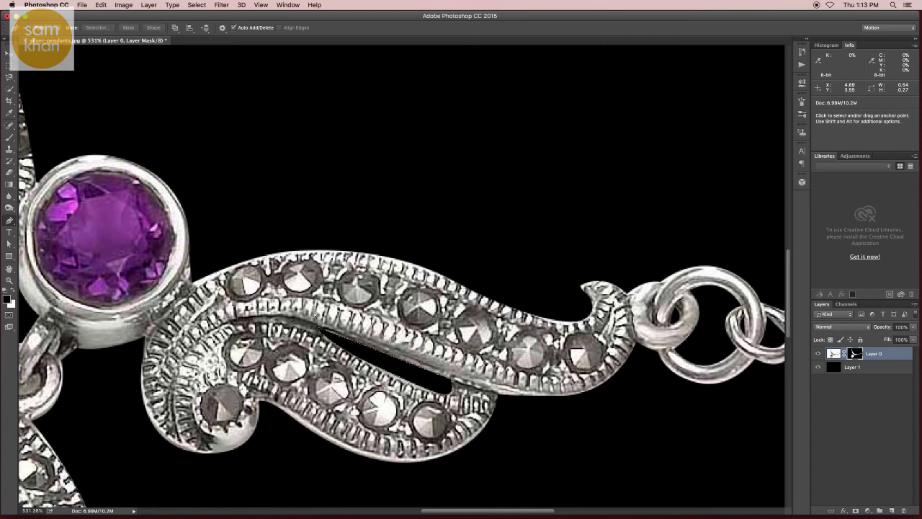
pyautogui.moveTo(315, 315); pyautogui.dragTo(490, 293)
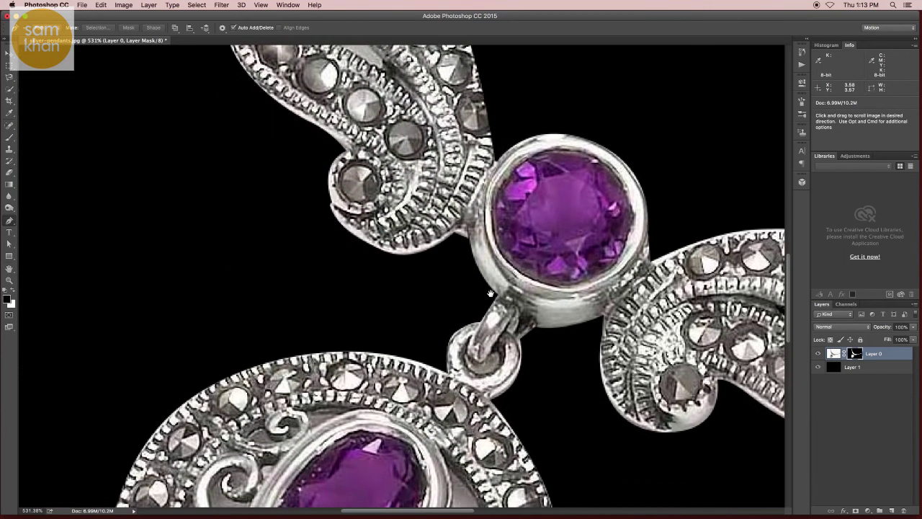
# Step: Pen-trace the left wing's grey slot, mask it out black, then zoom out
pyautogui.click(494, 354)
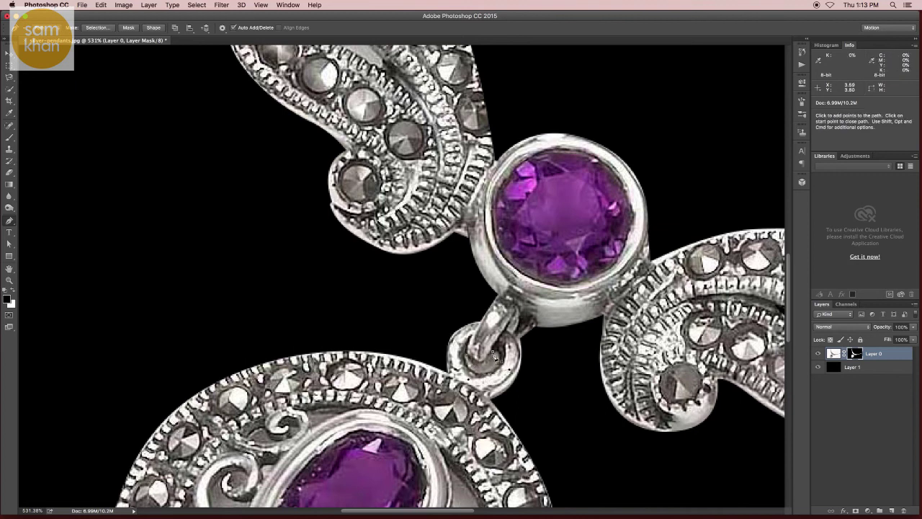
pyautogui.press('space')
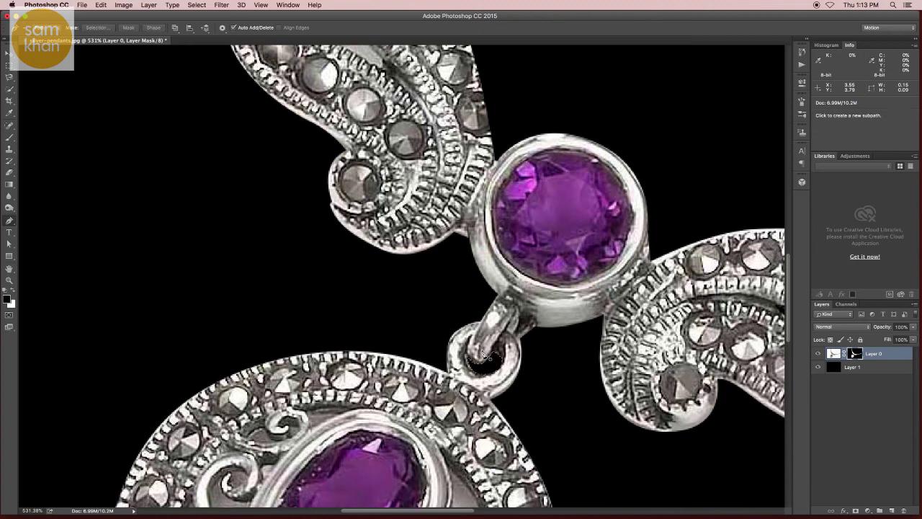
pyautogui.moveTo(539, 289); pyautogui.dragTo(633, 505)
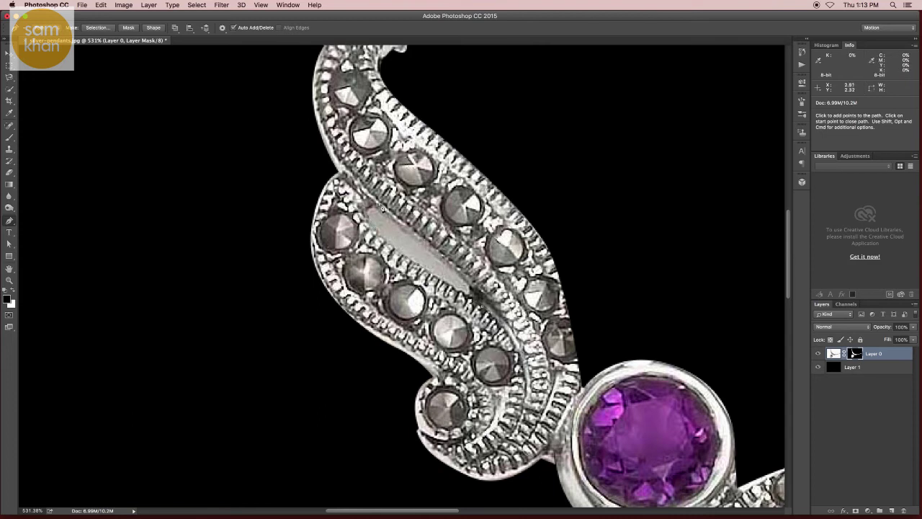
pyautogui.click(375, 208)
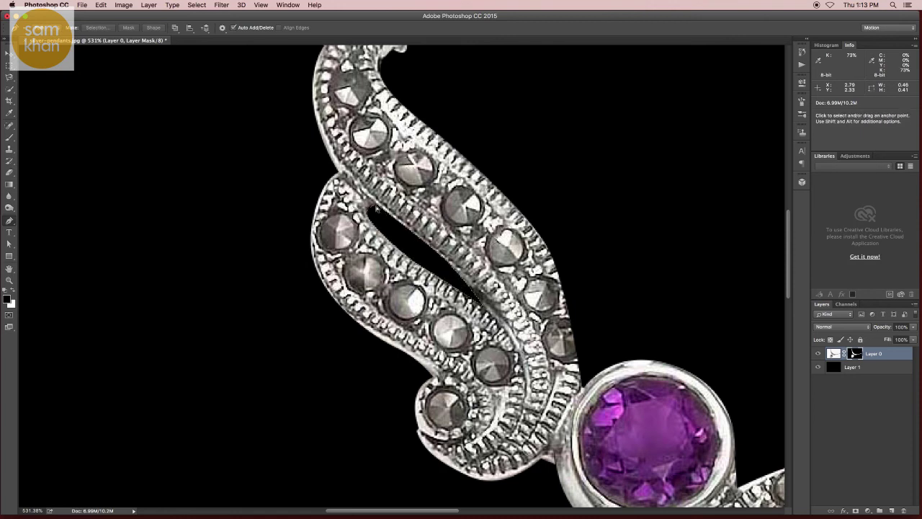
pyautogui.press('v')
pyautogui.keyDown('alt'); pyautogui.click(489, 265); pyautogui.keyUp('alt')
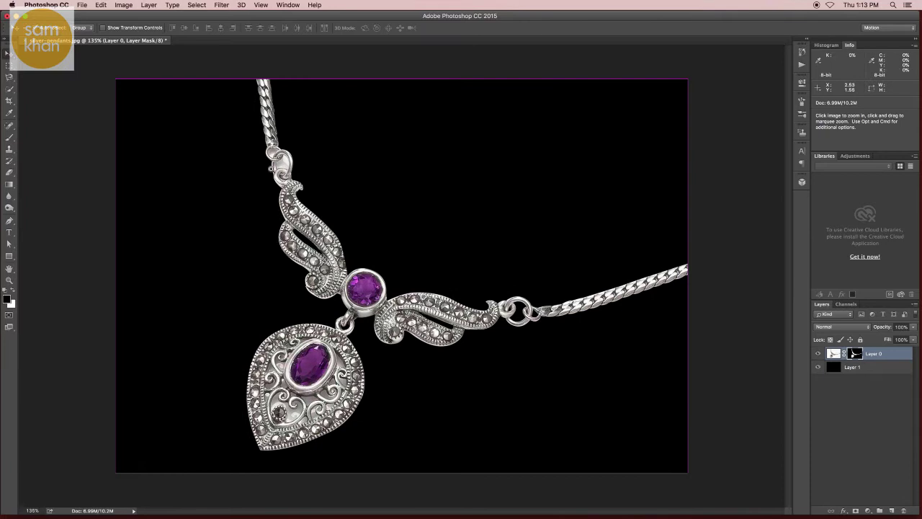
# Step: Zoom into the upper-left chain loop and mask out the small ring's inner gap in black
pyautogui.moveTo(302, 174); pyautogui.dragTo(317, 189)
pyautogui.scroll(3, 317, 188)
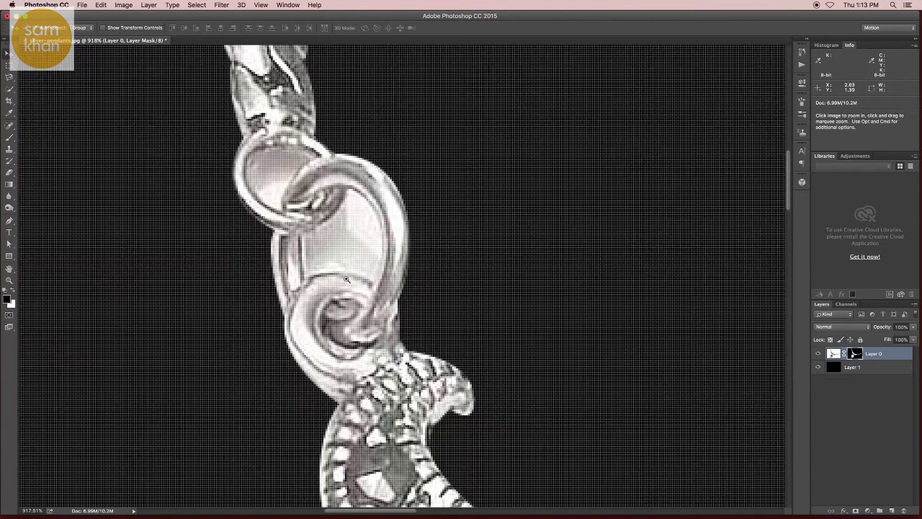
pyautogui.scroll(-2, 324, 209)
pyautogui.press('v')
pyautogui.press('p')
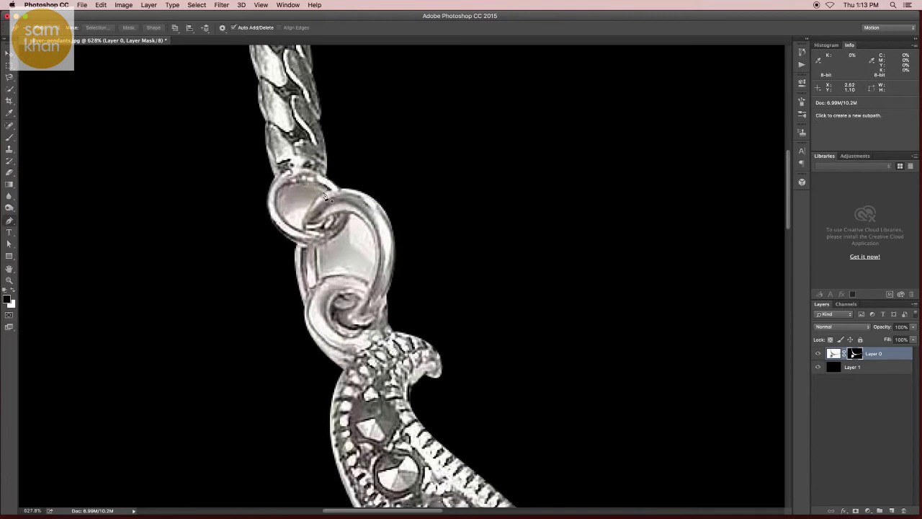
pyautogui.click(326, 196)
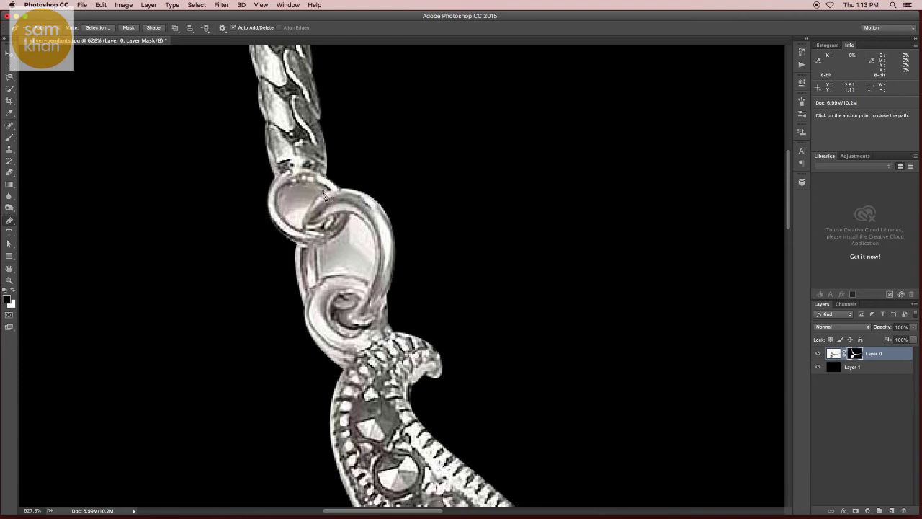
pyautogui.click(345, 190)
pyautogui.hotkey('ctrl', 'Return')
pyautogui.hotkey('alt', 'BackSpace')
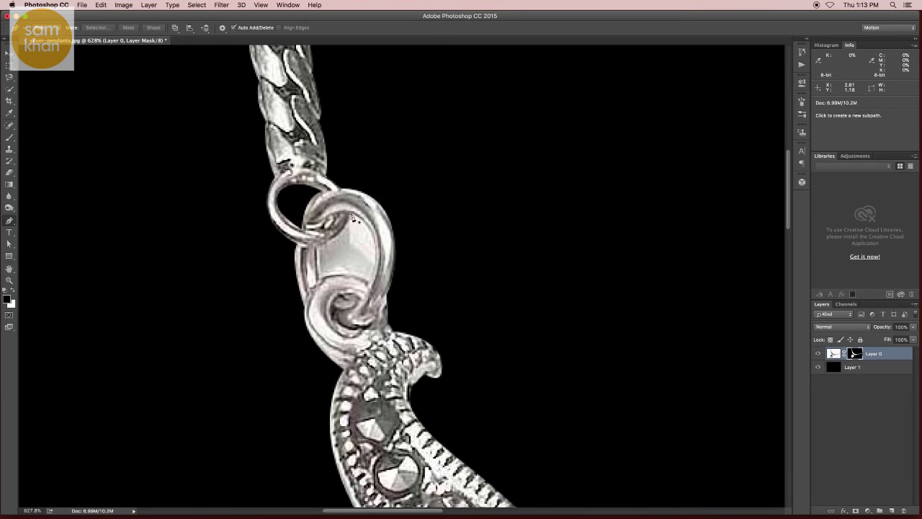
# Step: Mask out the larger link's inner gap in black, then fit the necklace on screen
pyautogui.click(318, 249)
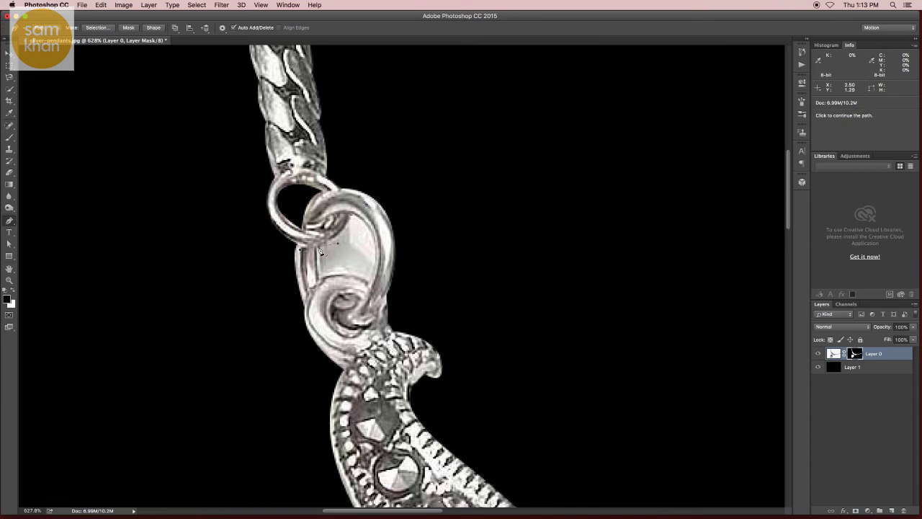
pyautogui.moveTo(369, 281); pyautogui.dragTo(384, 294)
pyautogui.click(369, 282)
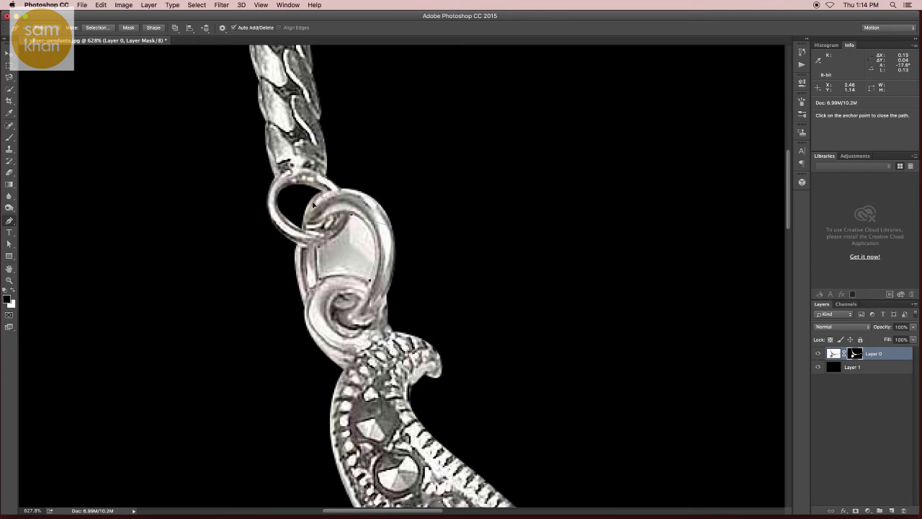
pyautogui.click(314, 204)
pyautogui.press('super+Return')
pyautogui.hotkey('alt', 'BackSpace')
pyautogui.press('v')
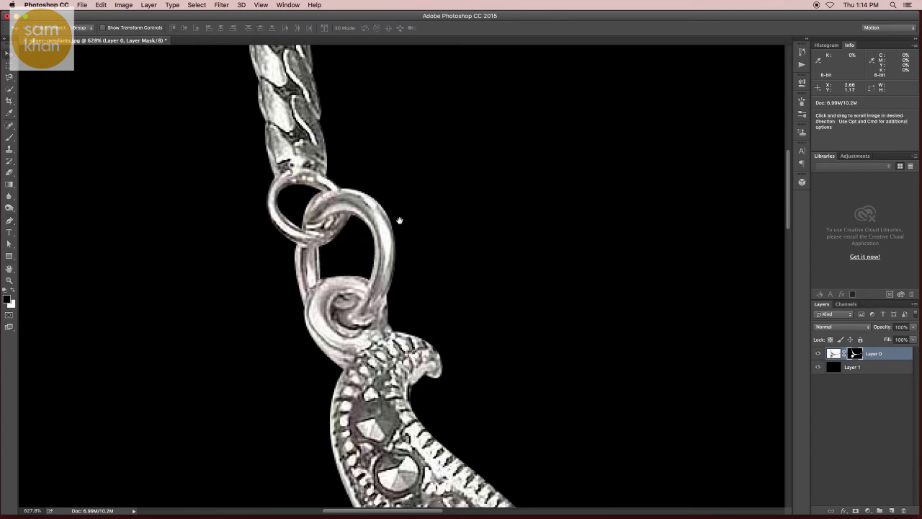
pyautogui.press('super+minus')
pyautogui.press('super+minus')
pyautogui.press('super+0')
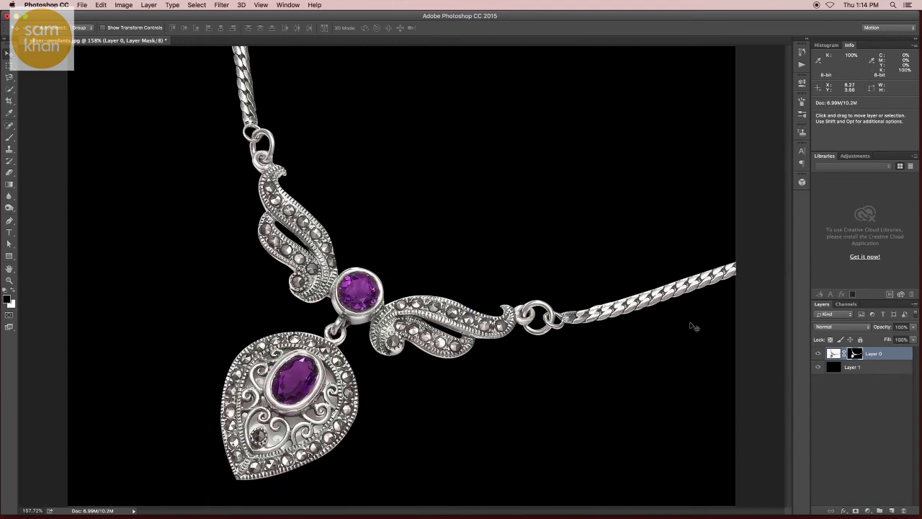
# Step: Add a Hue/Saturation adjustment at −100 saturation above Layer 0, plus a new empty layer
pyautogui.click(833, 353)
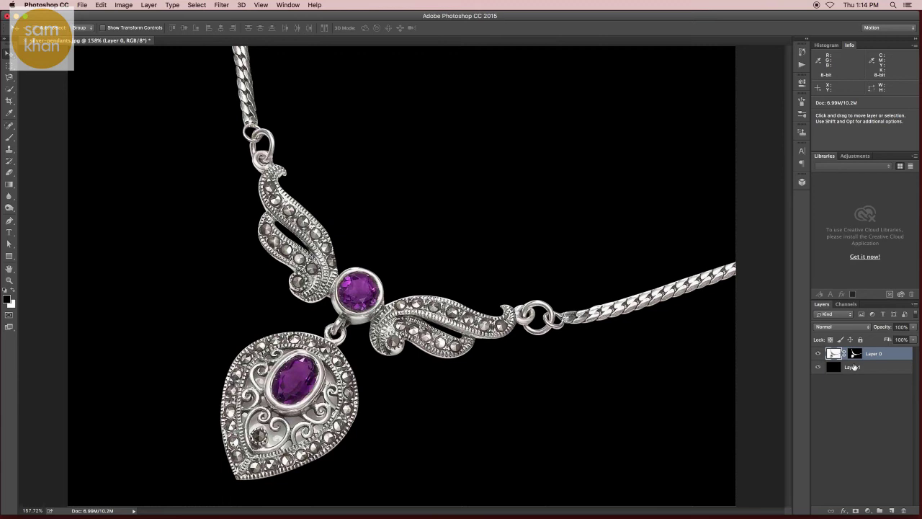
pyautogui.click(872, 509)
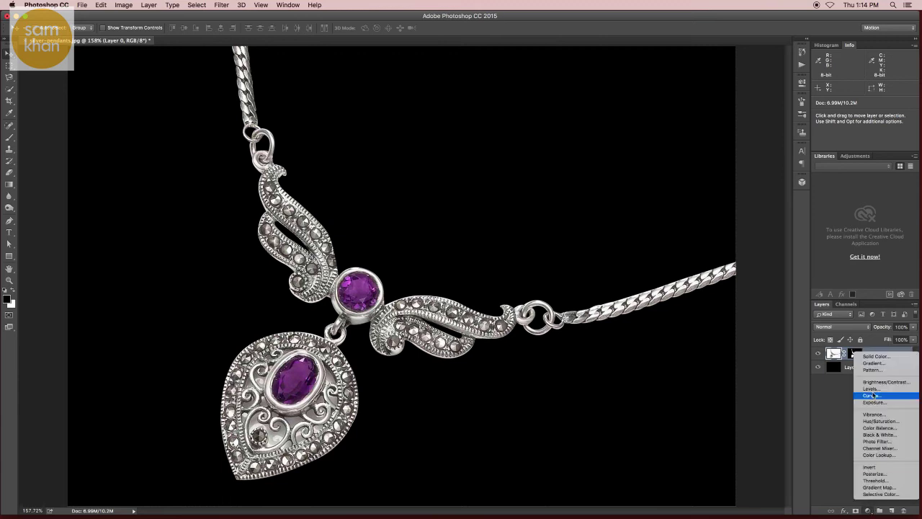
pyautogui.click(880, 421)
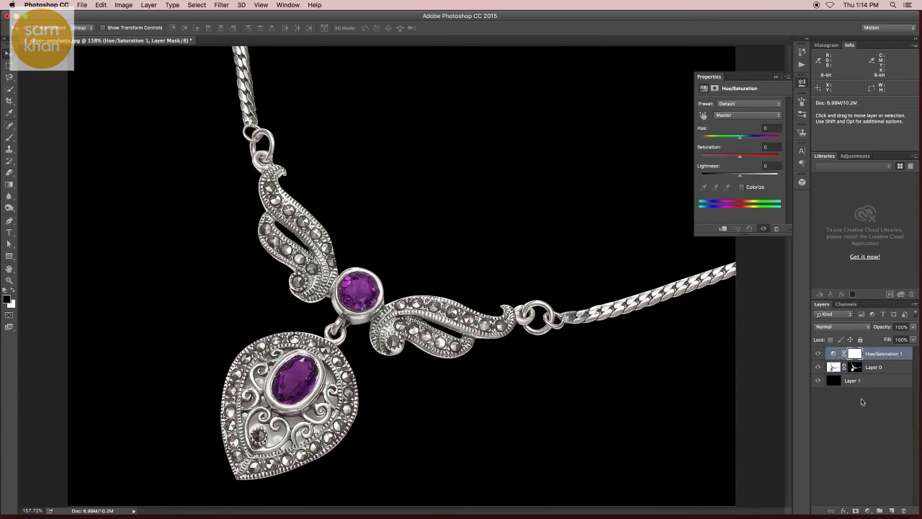
pyautogui.moveTo(740, 156); pyautogui.dragTo(700, 155)
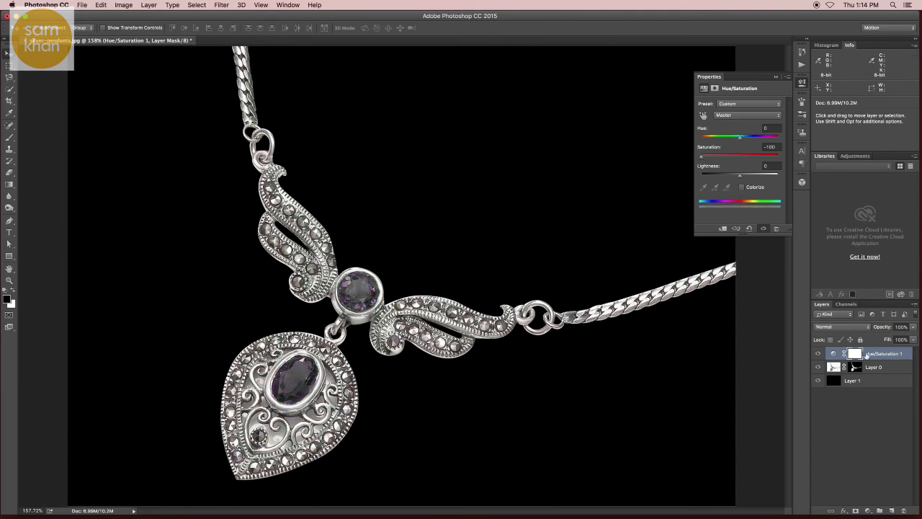
pyautogui.moveTo(895, 357); pyautogui.dragTo(881, 357)
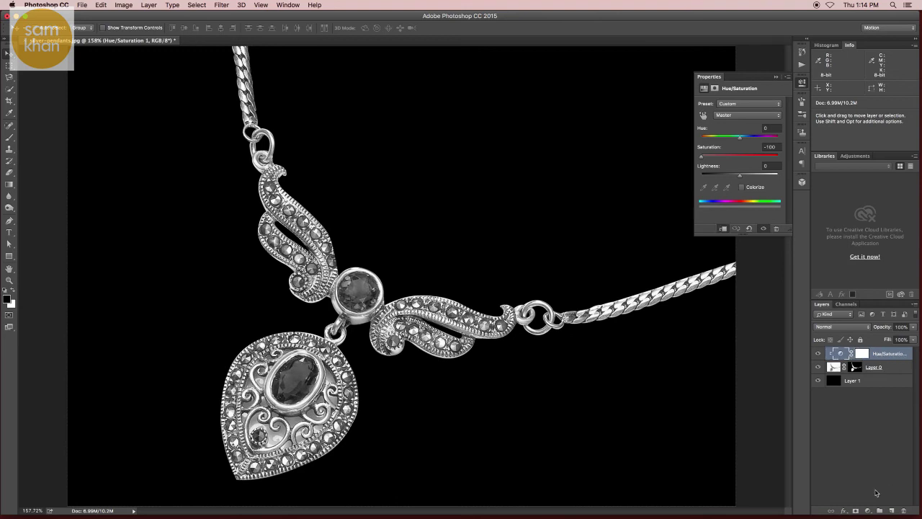
pyautogui.click(893, 510)
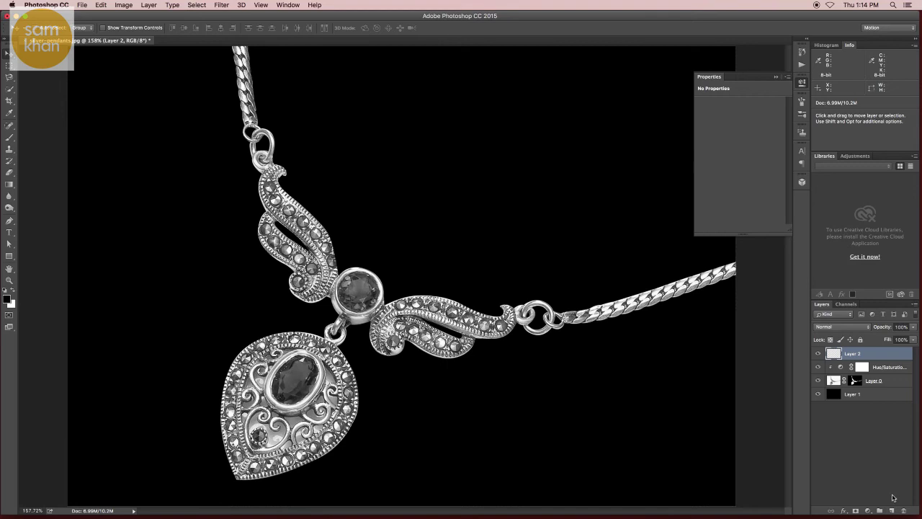
# Step: Zoom in on the pendant's lower-left area and target Layer 0's mask with the Pen tool
pyautogui.click(834, 380)
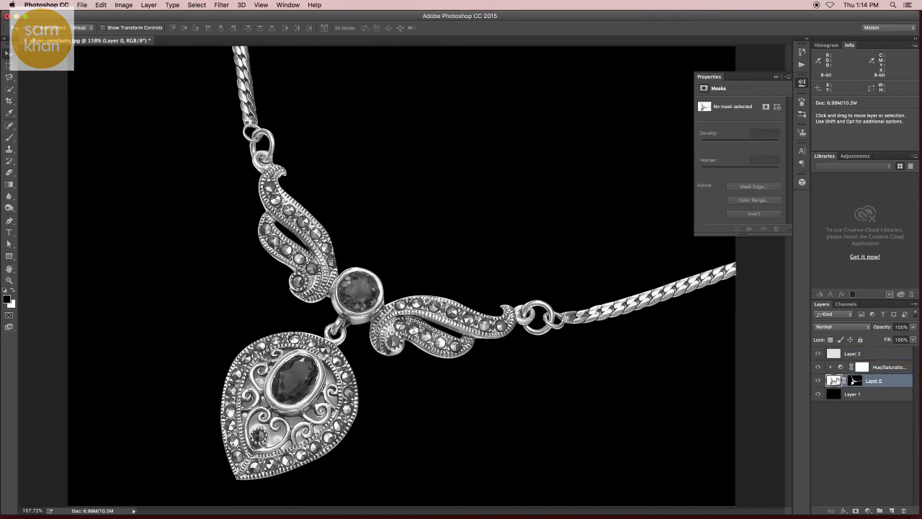
pyautogui.press('z')
pyautogui.moveTo(369, 389); pyautogui.dragTo(372, 393)
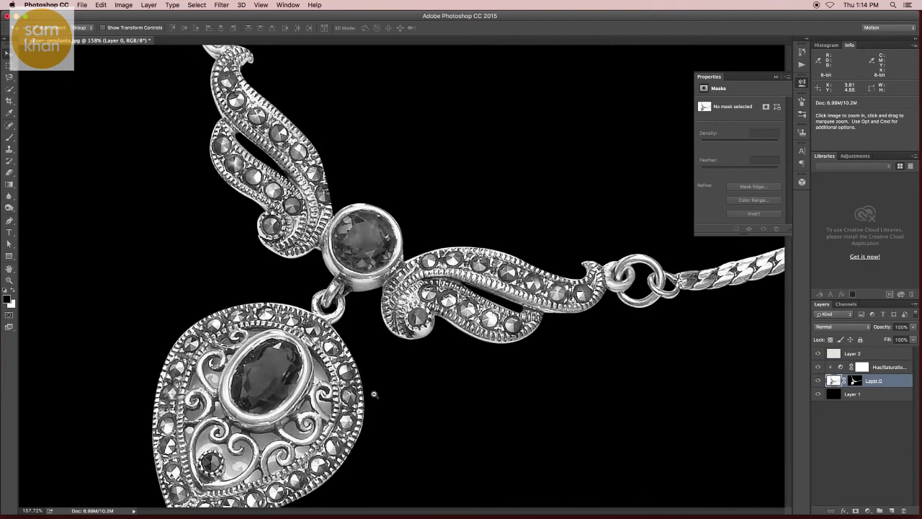
pyautogui.scroll(-5, 372, 393)
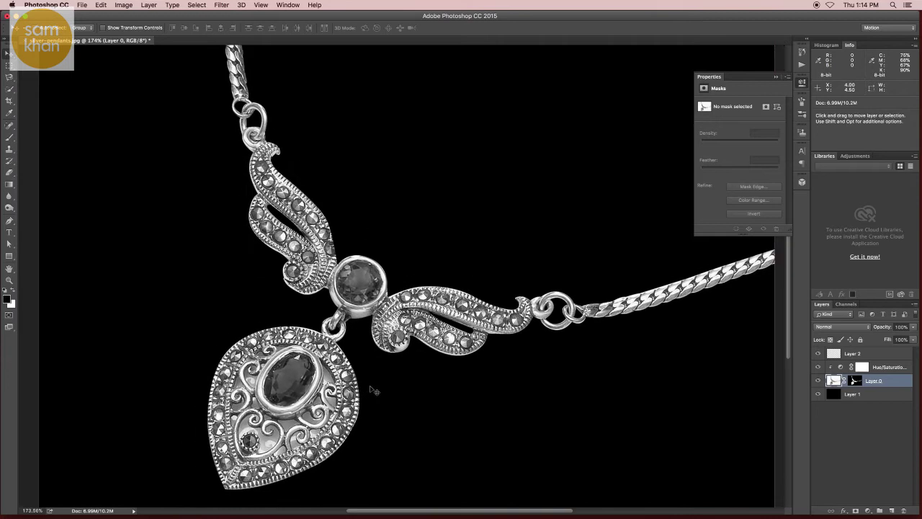
pyautogui.press('z')
pyautogui.moveTo(280, 442); pyautogui.dragTo(316, 448)
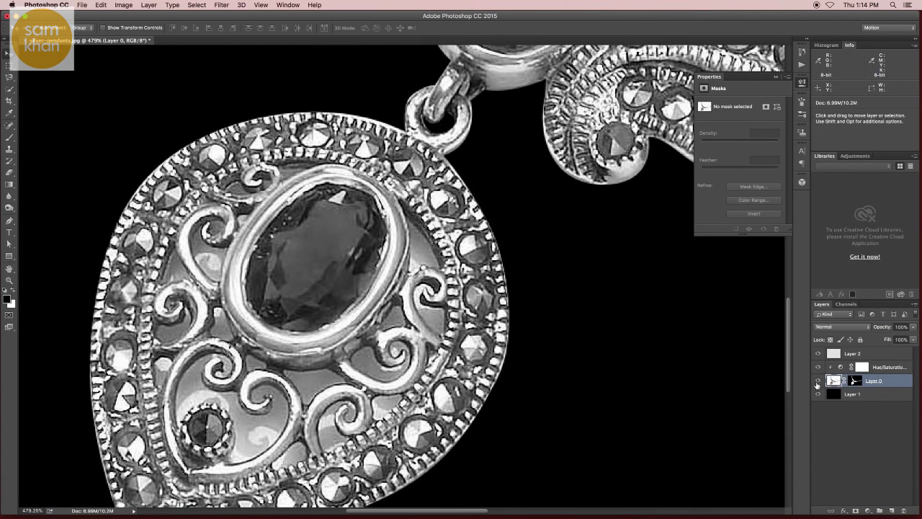
pyautogui.click(855, 381)
pyautogui.press('p')
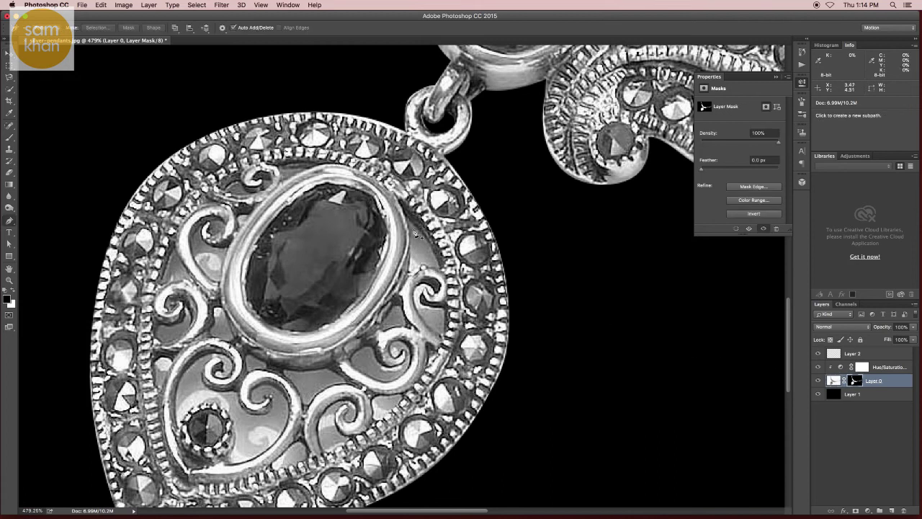
# Step: Trace the filigree gap beside the oval stone and fill it black on the mask
pyautogui.click(409, 256)
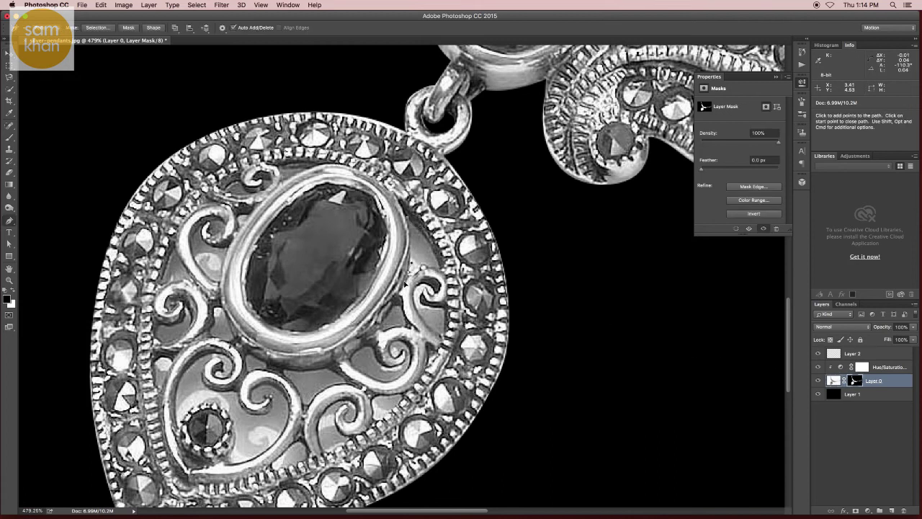
pyautogui.moveTo(437, 272); pyautogui.dragTo(455, 279)
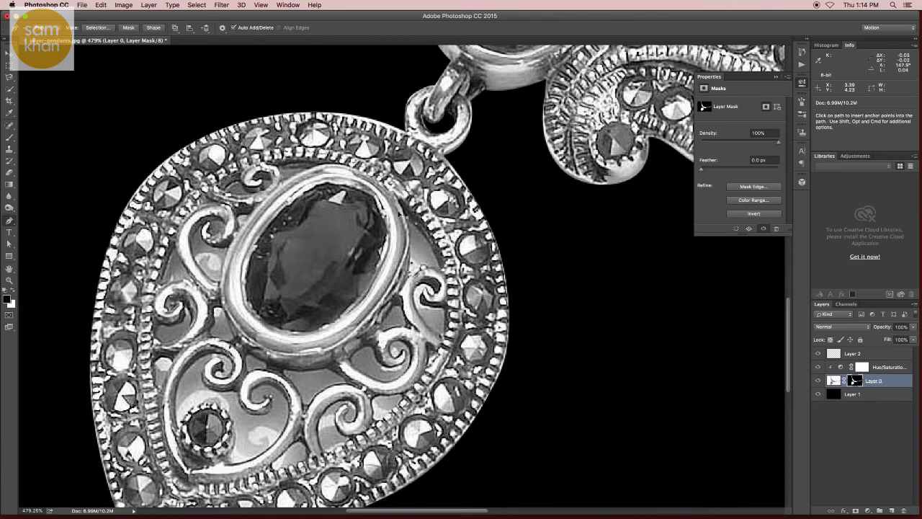
pyautogui.moveTo(413, 224); pyautogui.dragTo(418, 228)
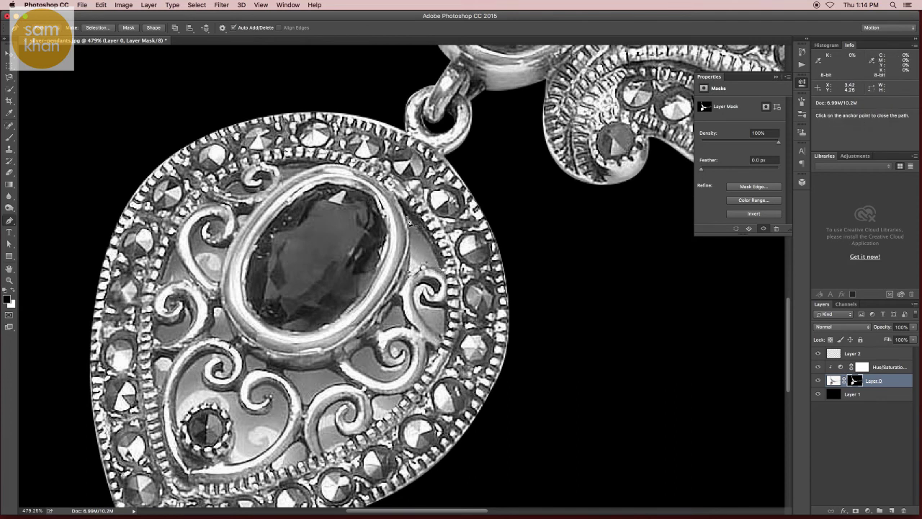
pyautogui.click(391, 209)
pyautogui.hotkey('ctrl', 'Return')
pyautogui.hotkey('alt', 'BackSpace')
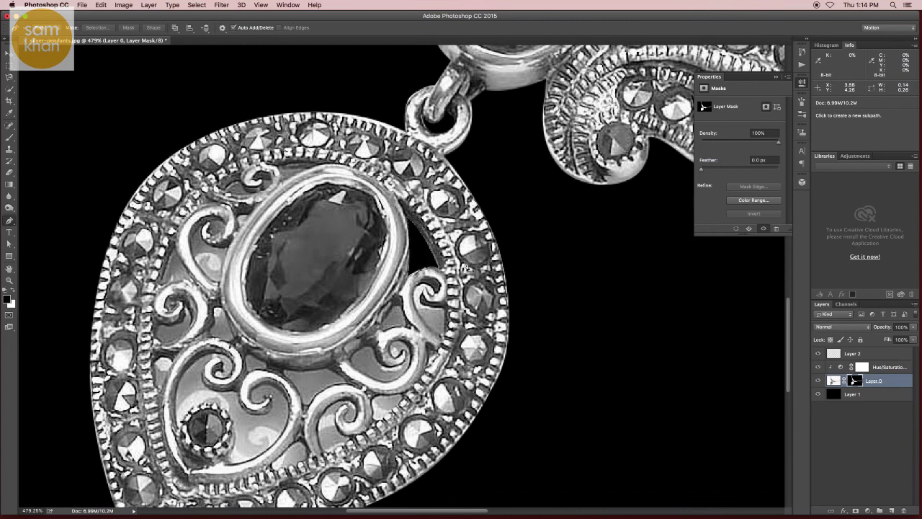
# Step: Mask out two more scrollwork gaps below the oval stone in black
pyautogui.click(442, 338)
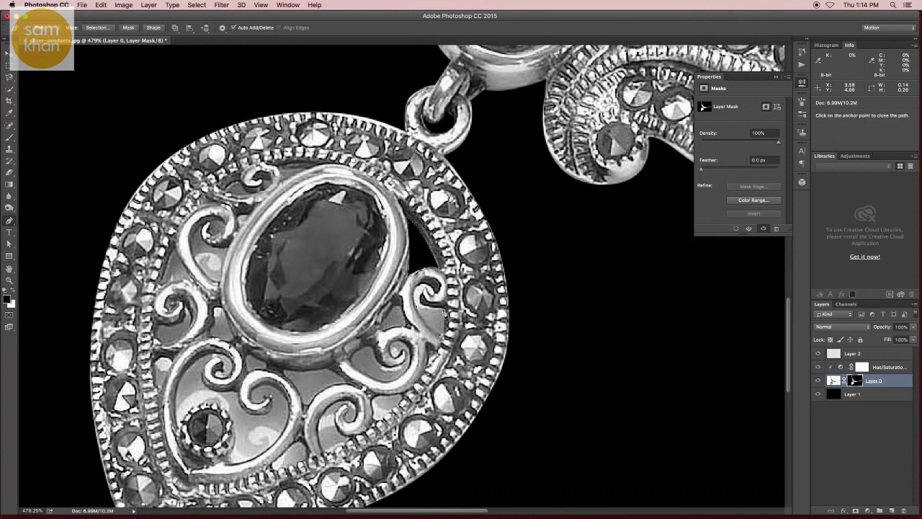
pyautogui.click(445, 314)
pyautogui.hotkey('ctrl', 'Return')
pyautogui.hotkey('alt', 'BackSpace')
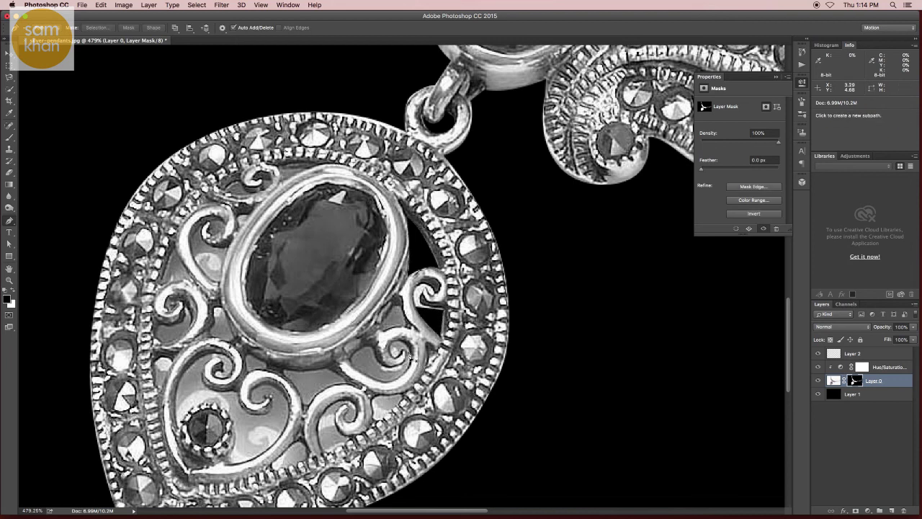
pyautogui.click(383, 334)
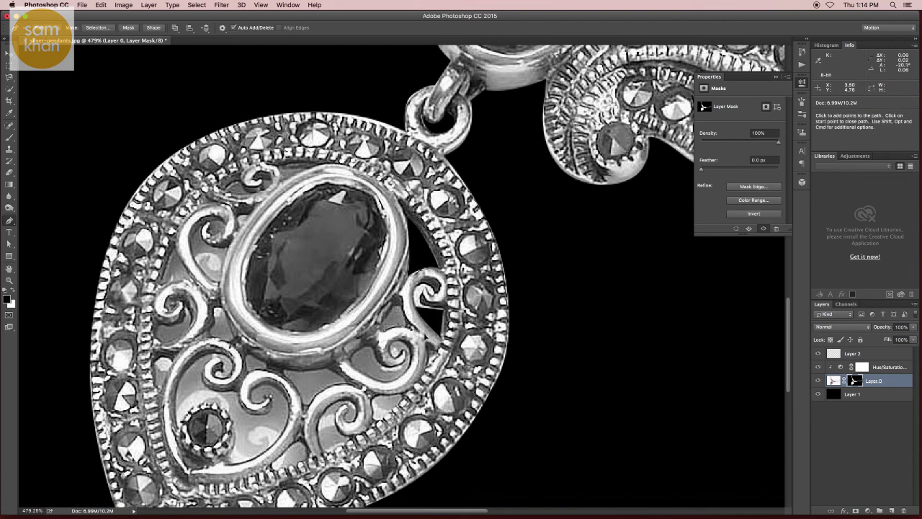
pyautogui.click(383, 337)
pyautogui.hotkey('ctrl', 'Return')
pyautogui.hotkey('alt', 'BackSpace')
pyautogui.hotkey('ctrl', 'd')
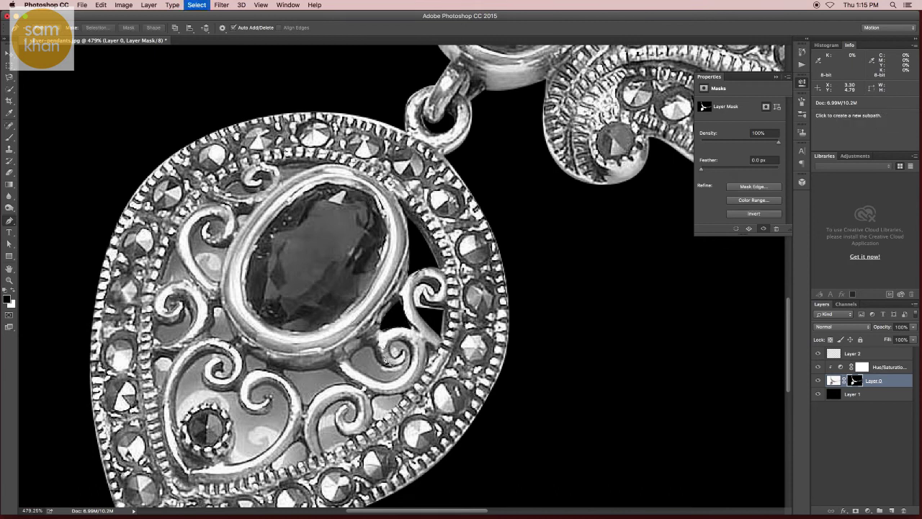
# Step: Begin an outline along the lower scroll and adjust its anchor point
pyautogui.click(353, 361)
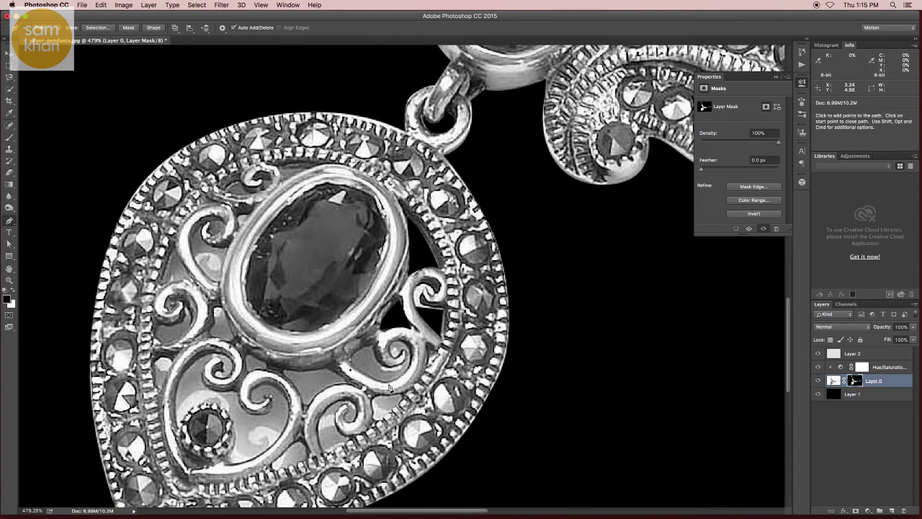
pyautogui.moveTo(390, 387); pyautogui.dragTo(408, 371)
pyautogui.press('ctrl')
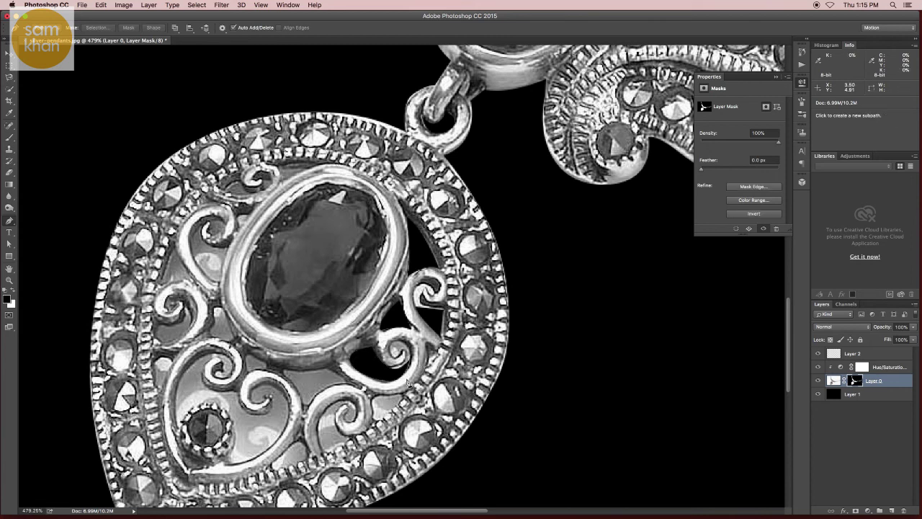
pyautogui.moveTo(439, 379); pyautogui.dragTo(442, 375)
pyautogui.hscroll(-5, 442, 375)
# Step: Outline two gaps under the oval stone and fill them black on the mask
pyautogui.click(365, 366)
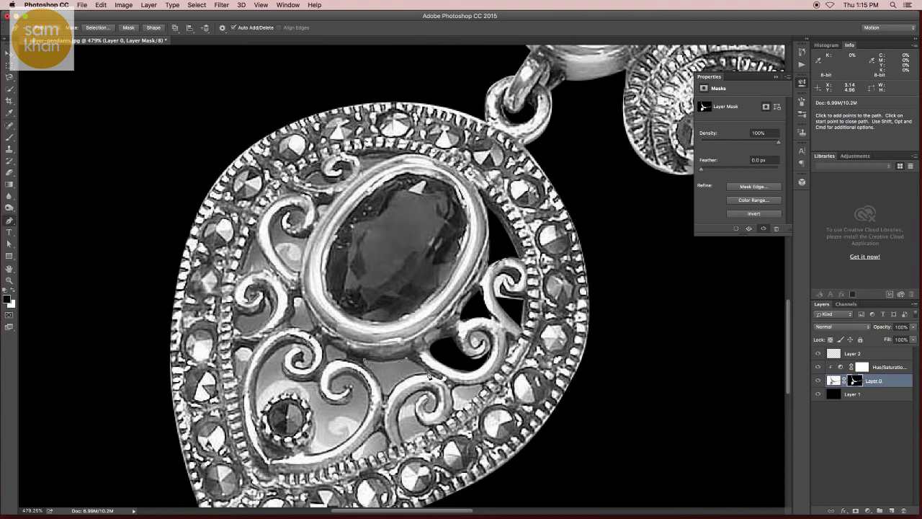
pyautogui.click(386, 403)
pyautogui.click(364, 366)
pyautogui.click(388, 403)
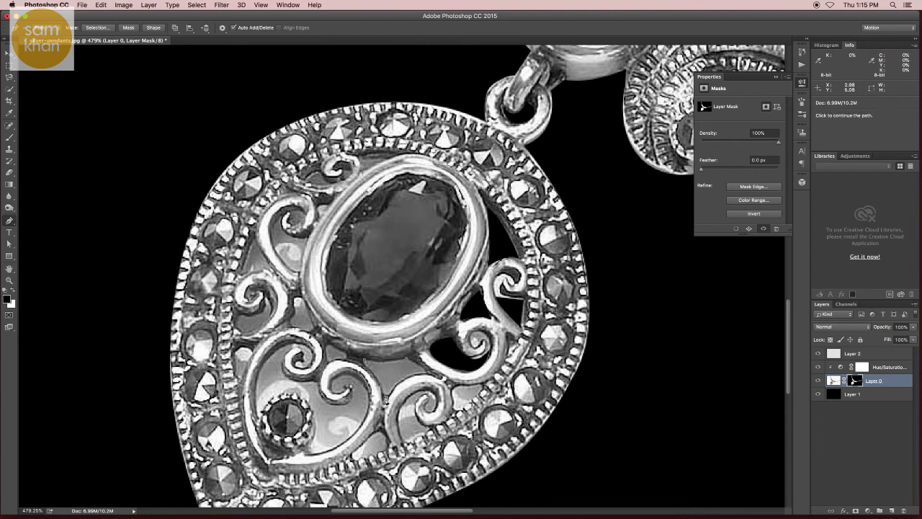
pyautogui.click(356, 358)
pyautogui.hotkey('ctrl', 'Return')
pyautogui.hotkey('alt', 'BackSpace')
pyautogui.hotkey('ctrl', 'd')
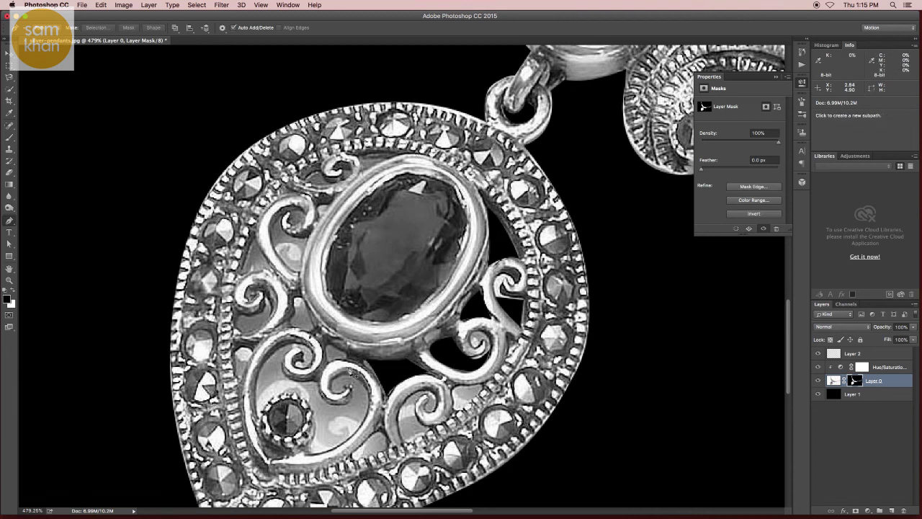
# Step: Outline the gap beside the lower scroll along the ring edge
pyautogui.click(418, 438)
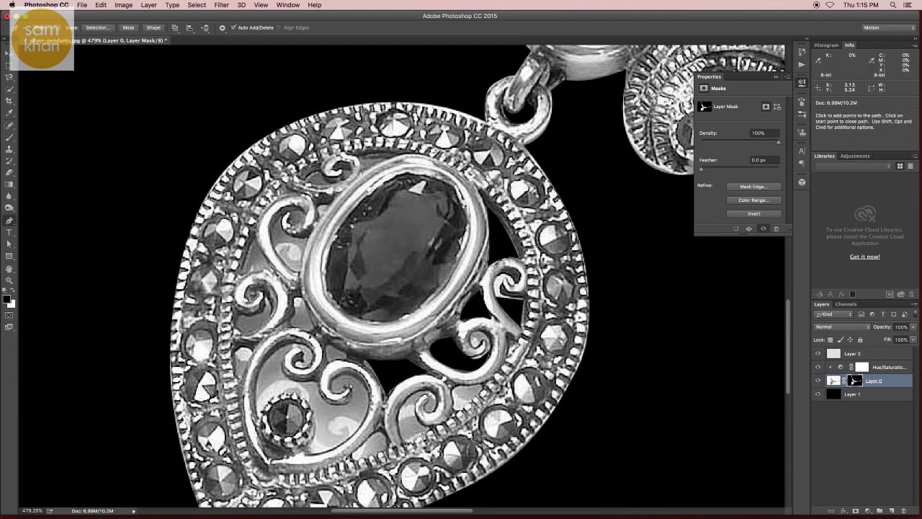
pyautogui.moveTo(419, 415)
pyautogui.mouseDown()
pyautogui.moveTo(441, 394)
pyautogui.moveTo(403, 408)
pyautogui.mouseUp()
pyautogui.click(405, 447)
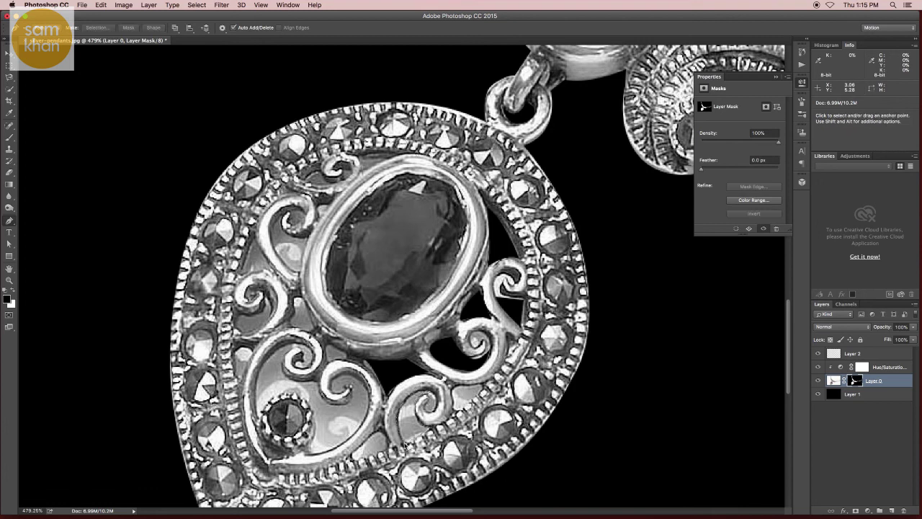
pyautogui.moveTo(363, 398); pyautogui.dragTo(379, 384)
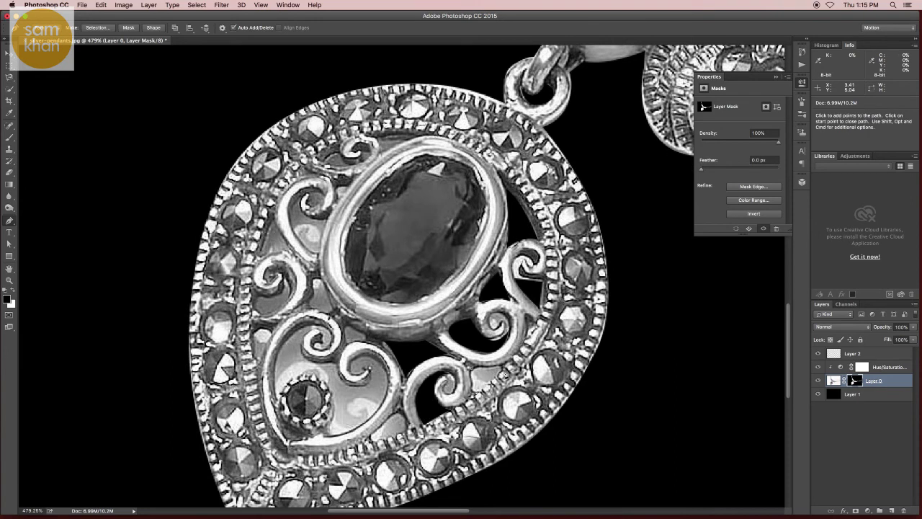
pyautogui.click(479, 370)
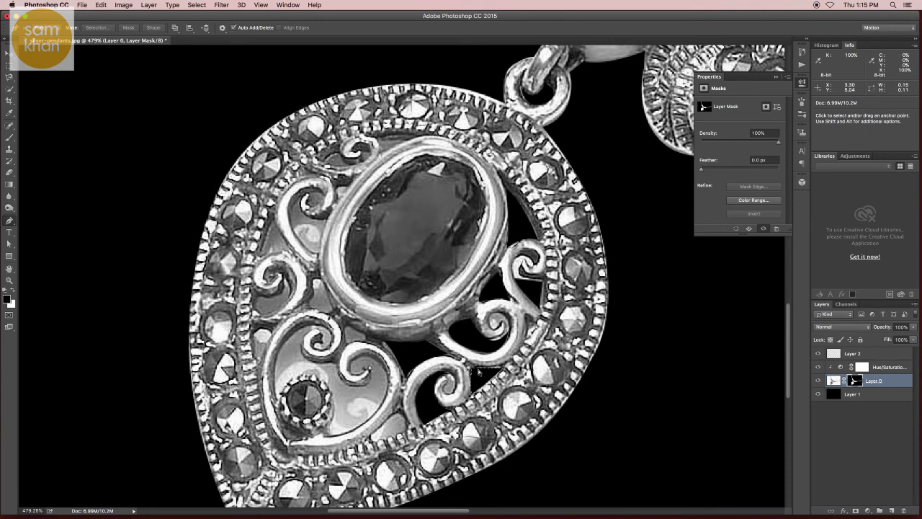
pyautogui.hscroll(-5, 497, 389)
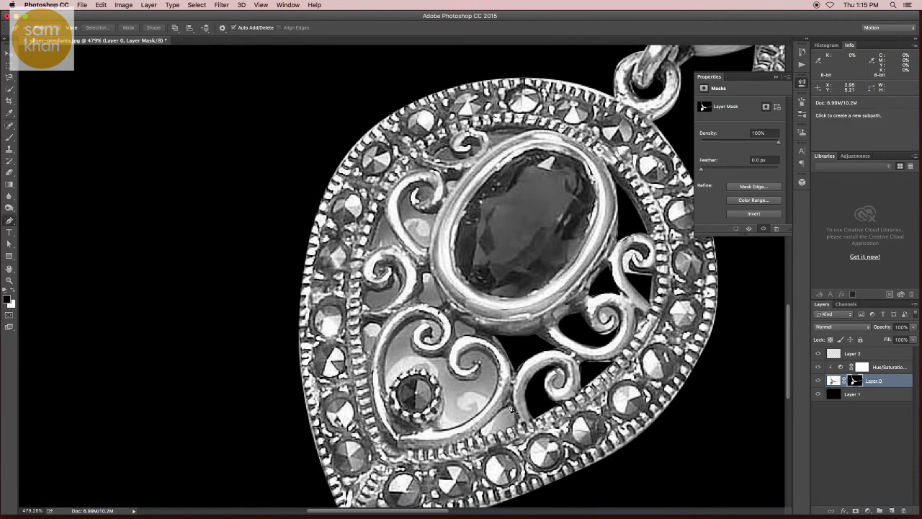
# Step: Trace a closed curved outline around the scroll gap near the small stone
pyautogui.click(512, 405)
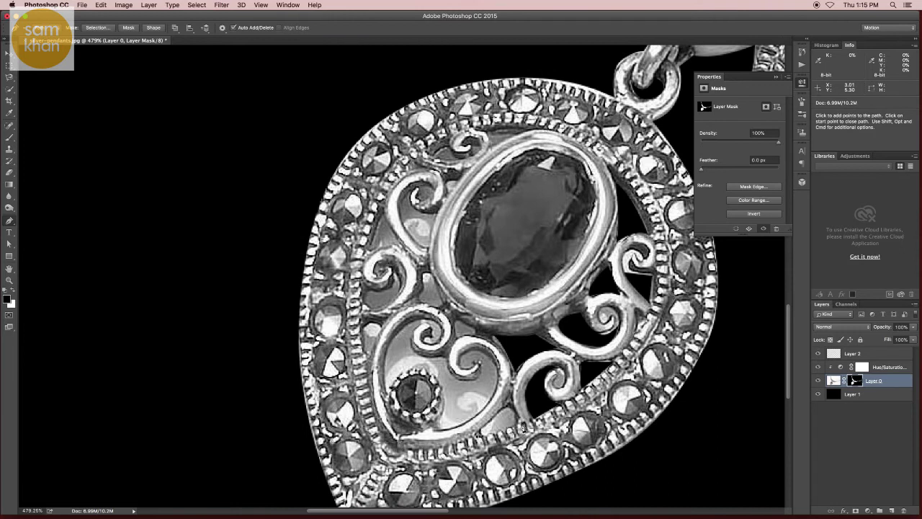
pyautogui.moveTo(522, 427); pyautogui.dragTo(483, 419)
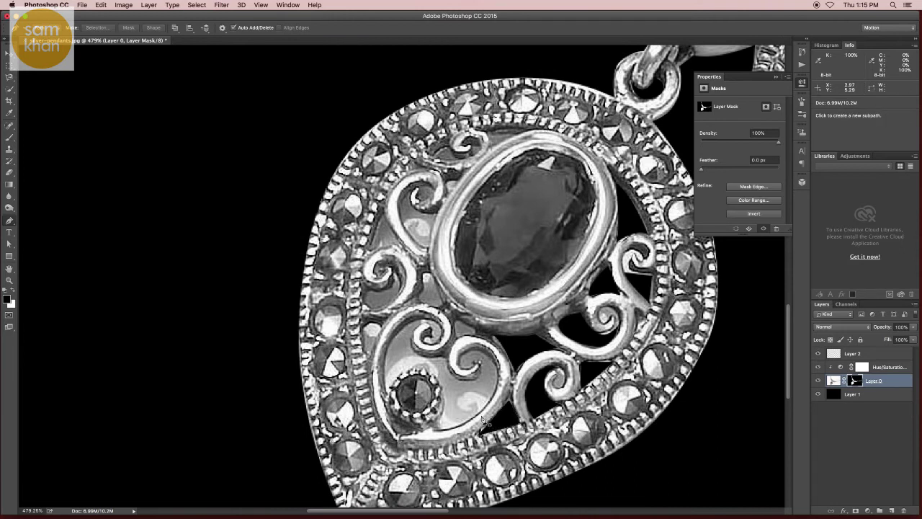
pyautogui.click(444, 402)
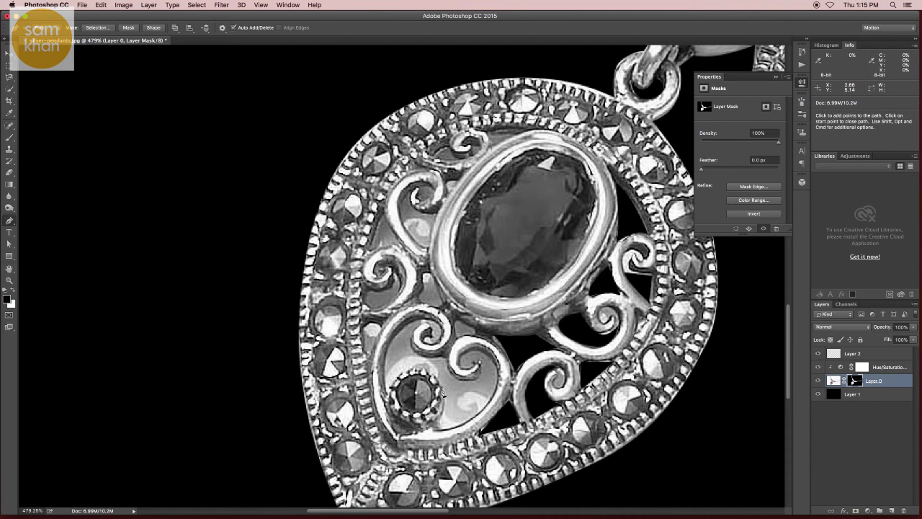
pyautogui.click(405, 368)
pyautogui.moveTo(394, 345)
pyautogui.mouseDown()
pyautogui.moveTo(402, 330)
pyautogui.moveTo(433, 325)
pyautogui.mouseUp()
pyautogui.click(434, 325)
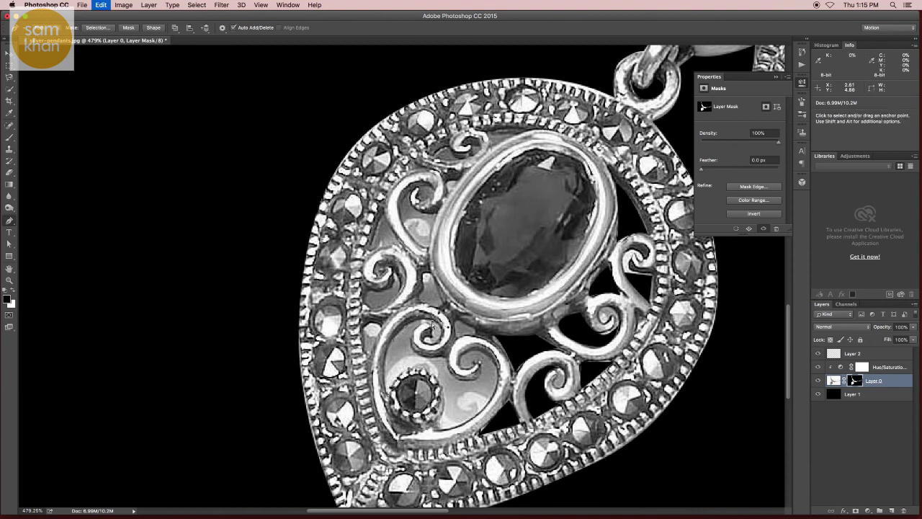
pyautogui.keyDown('alt'); pyautogui.click(433, 325); pyautogui.keyUp('alt')
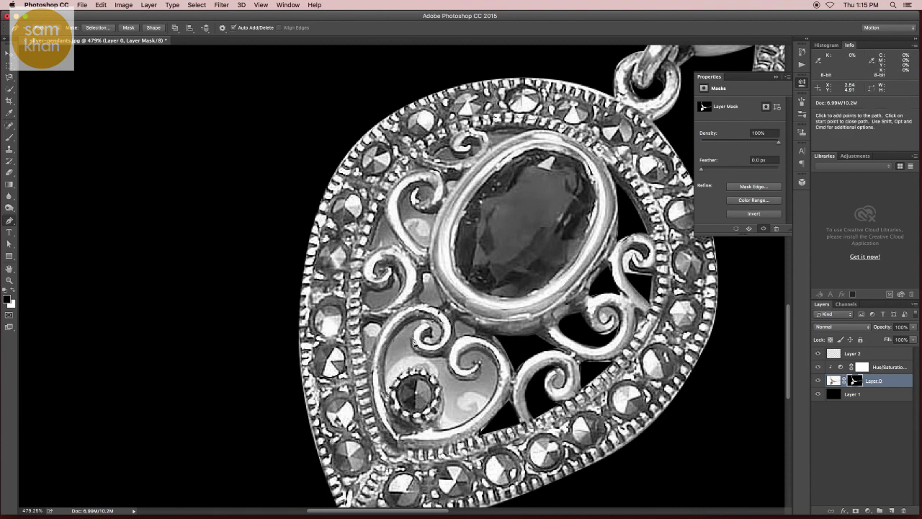
pyautogui.click(413, 360)
pyautogui.moveTo(465, 382)
pyautogui.mouseDown()
pyautogui.moveTo(474, 383)
pyautogui.moveTo(469, 355)
pyautogui.moveTo(502, 397)
pyautogui.mouseUp()
pyautogui.click(482, 368)
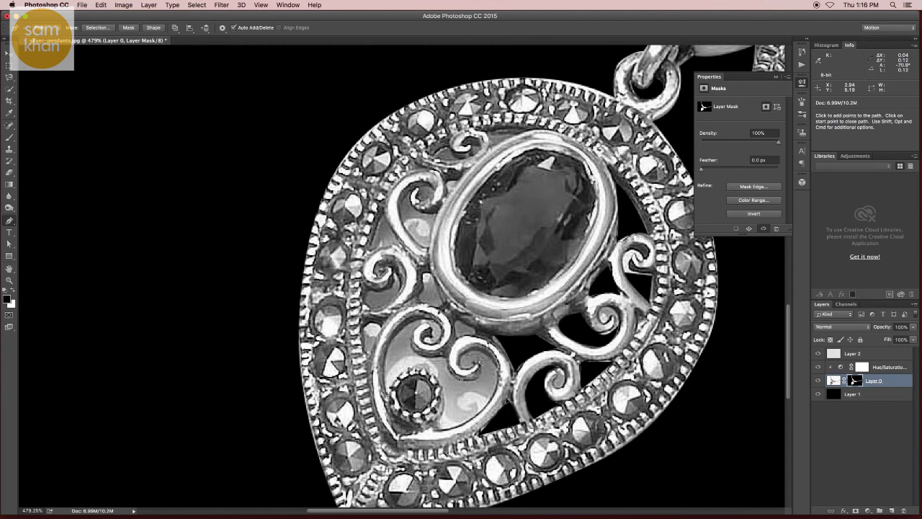
pyautogui.moveTo(508, 398); pyautogui.dragTo(416, 434)
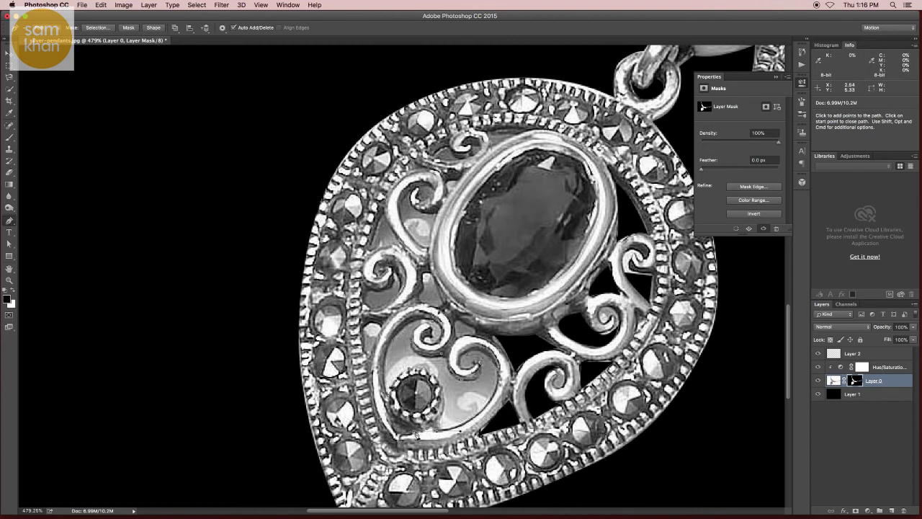
pyautogui.click(415, 435)
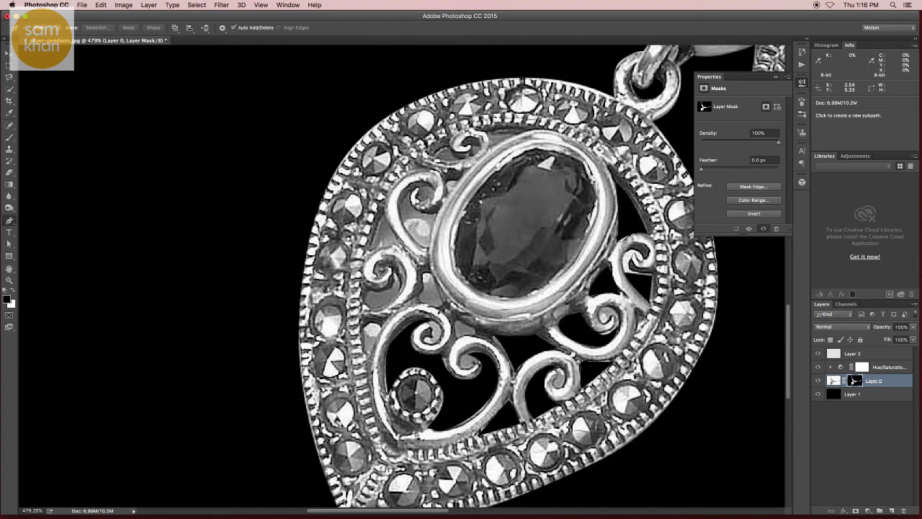
# Step: Outline the filigree gaps on the left side of the oval stone
pyautogui.click(444, 309)
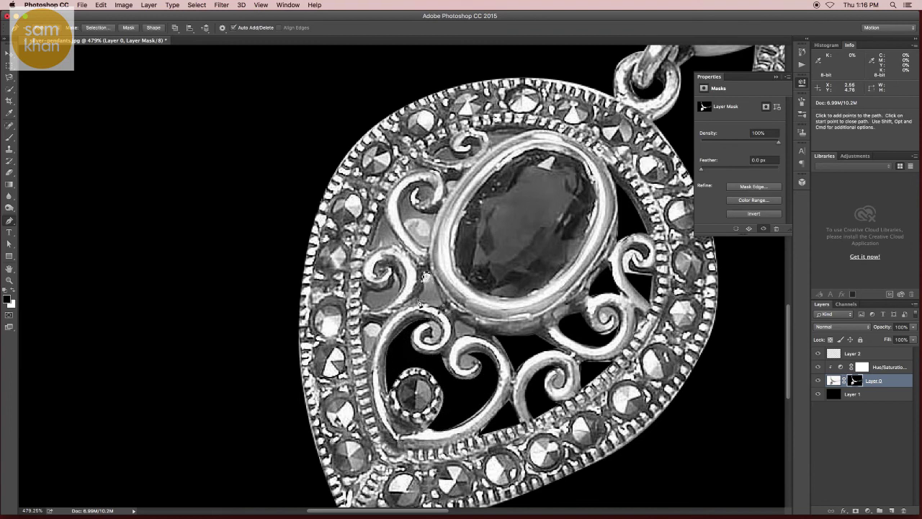
pyautogui.press('super')
pyautogui.keyDown('super'); pyautogui.click(430, 297); pyautogui.keyUp('super')
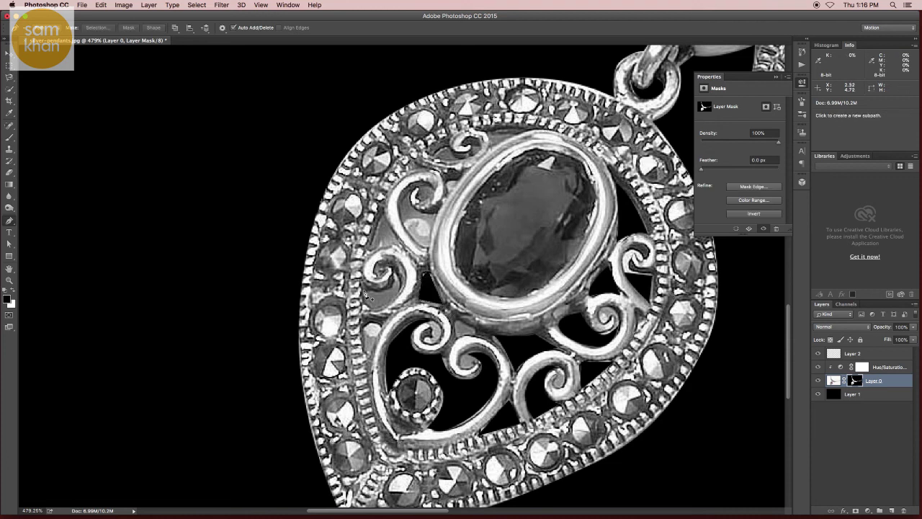
pyautogui.click(365, 295)
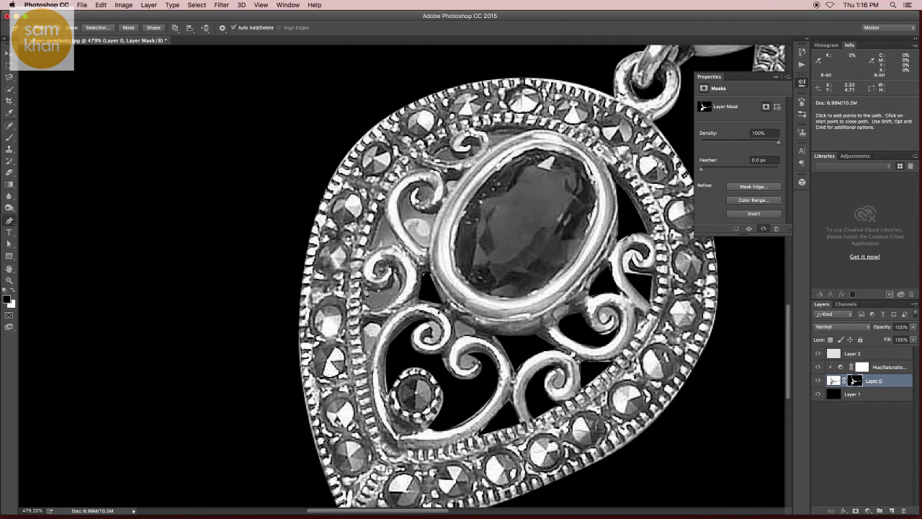
pyautogui.click(366, 294)
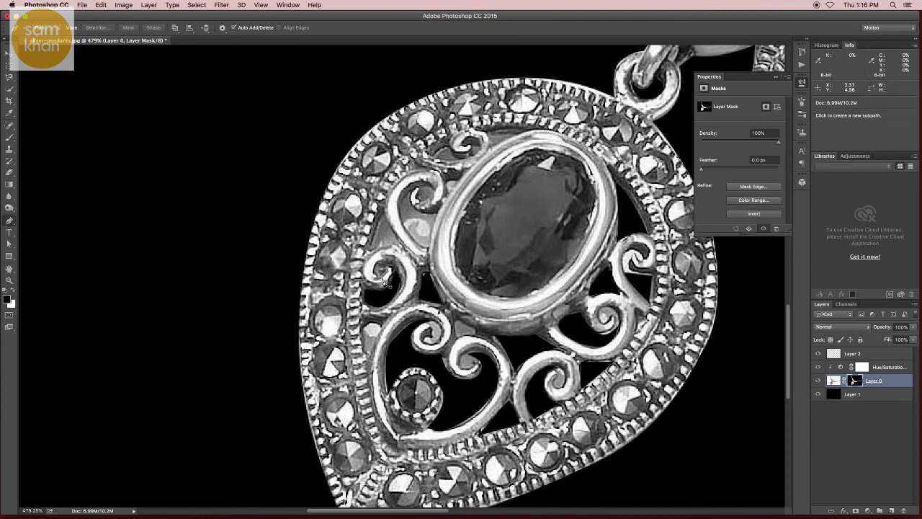
pyautogui.scroll(3, 360, 295)
pyautogui.click(362, 296)
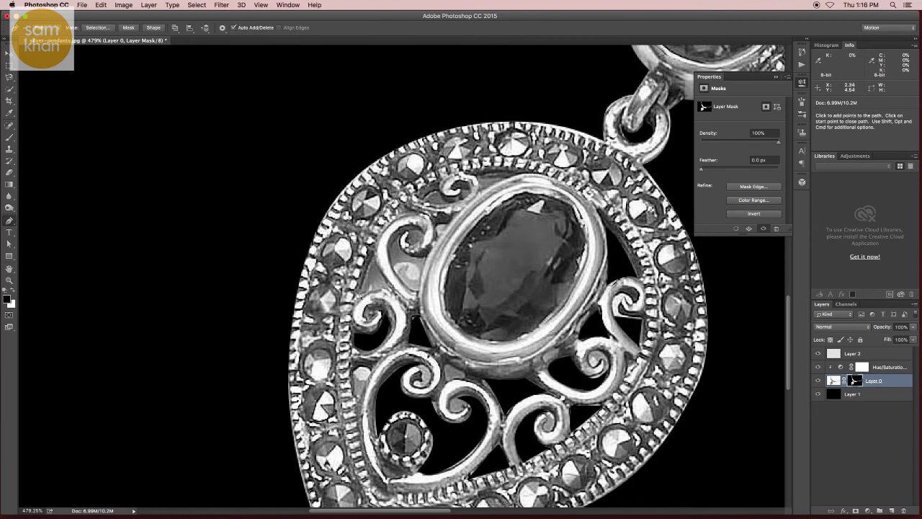
# Step: Trace the swirl gap beside the gem setting and fill it black on the mask
pyautogui.press('Escape')
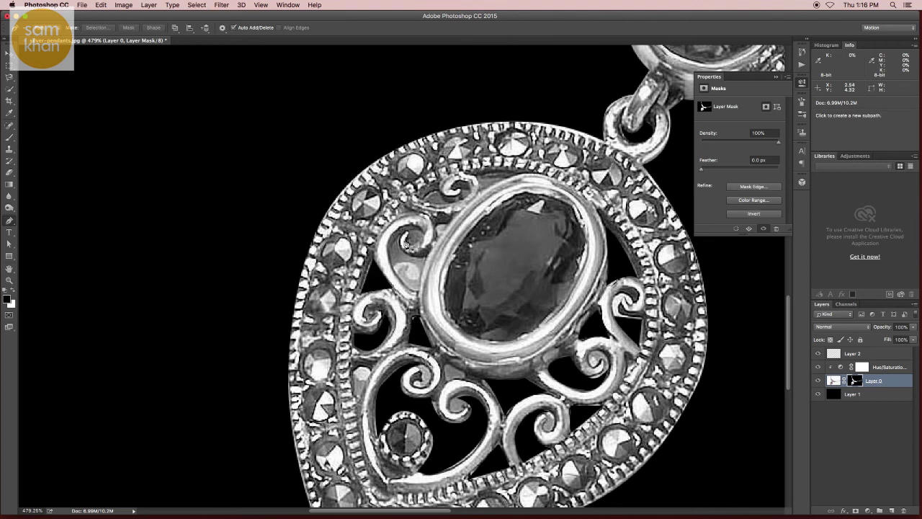
pyautogui.click(396, 249)
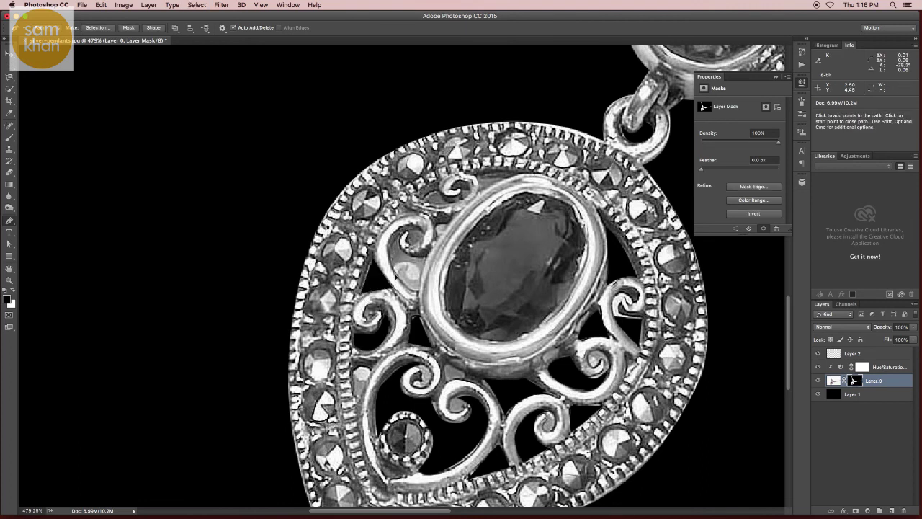
pyautogui.click(424, 291)
pyautogui.click(406, 254)
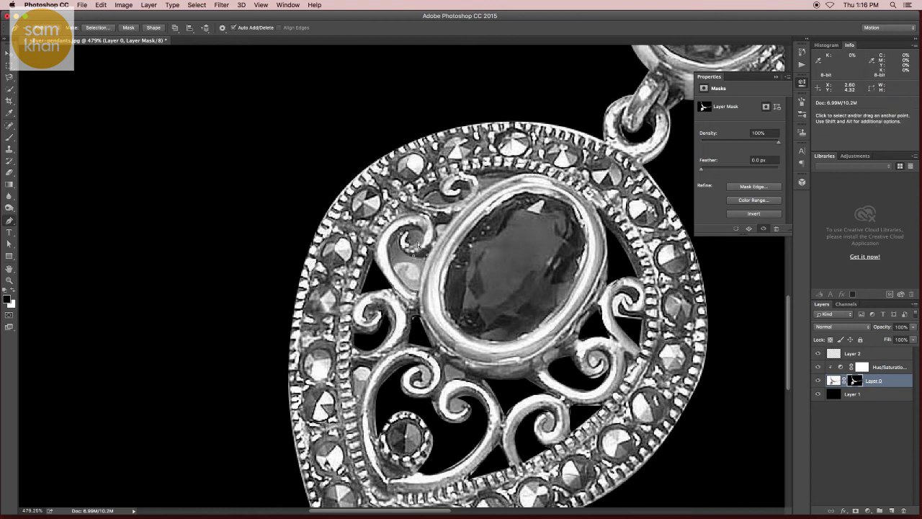
pyautogui.click(419, 246)
pyautogui.hotkey('ctrl', 'd')
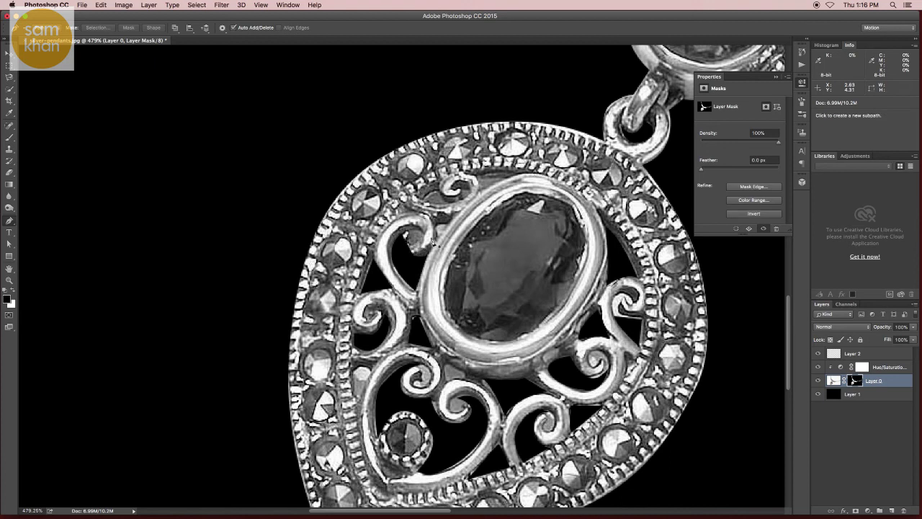
pyautogui.hscroll(-3, 439, 239)
pyautogui.press('z')
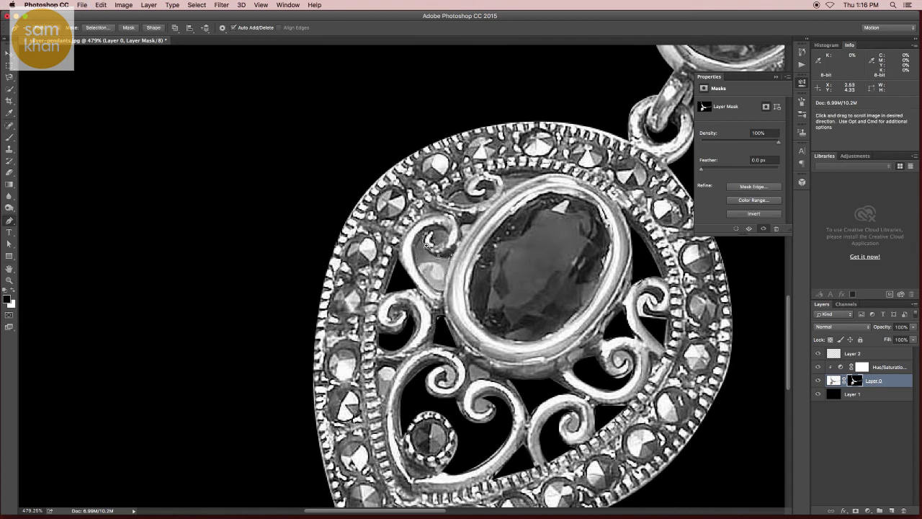
pyautogui.click(461, 285)
pyautogui.press('p')
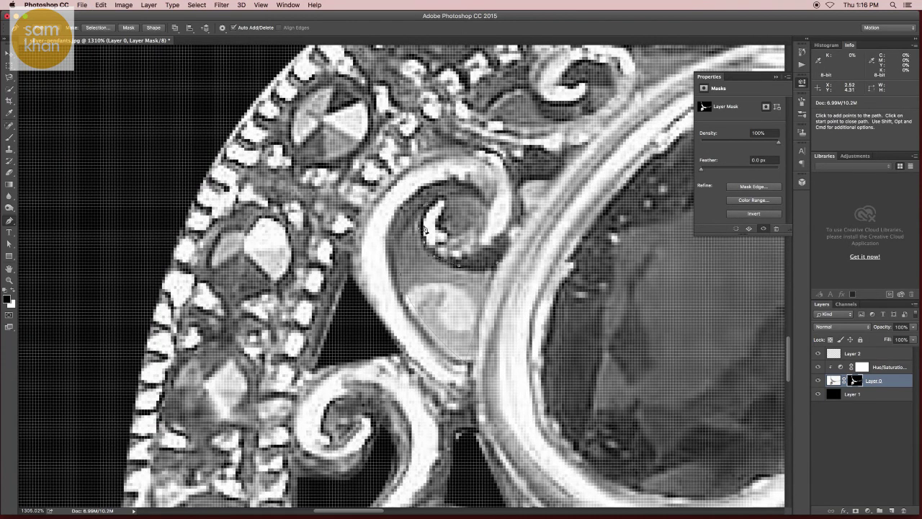
pyautogui.hotkey('ctrl', 'Return')
pyautogui.hotkey('alt', 'BackSpace')
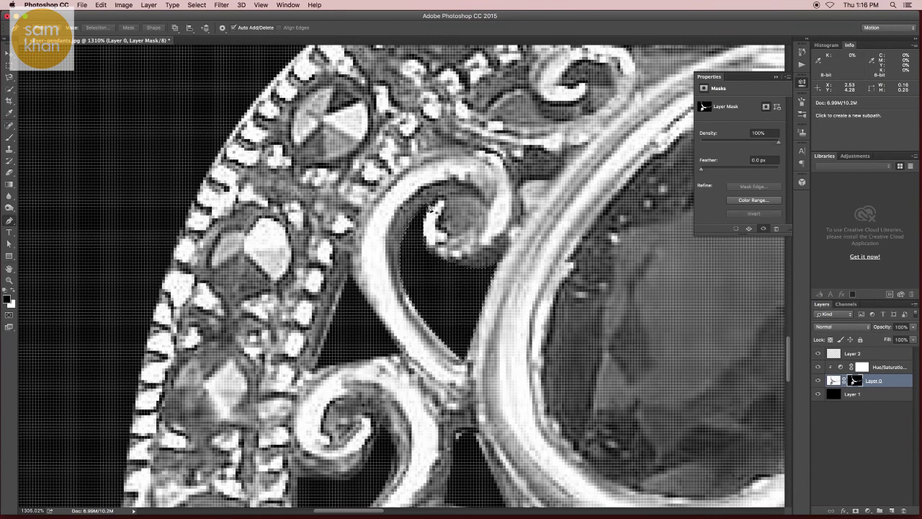
# Step: Outline two more filigree gaps above the oval stone's upper-left scroll
pyautogui.scroll(-5, 430, 208)
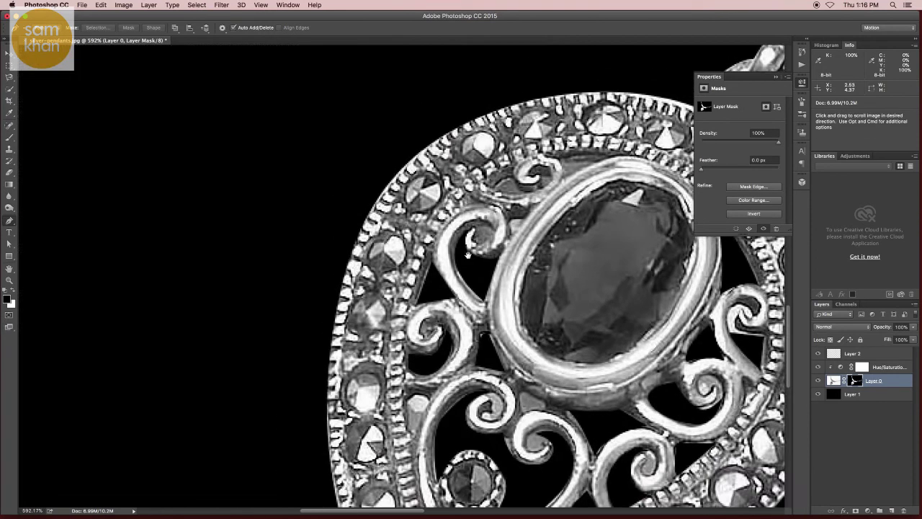
pyautogui.moveTo(405, 299); pyautogui.dragTo(348, 328)
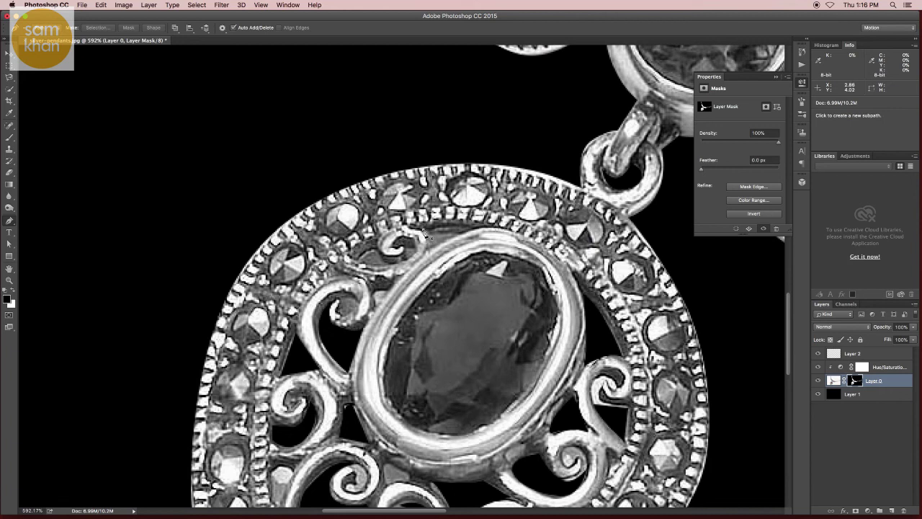
pyautogui.click(425, 234)
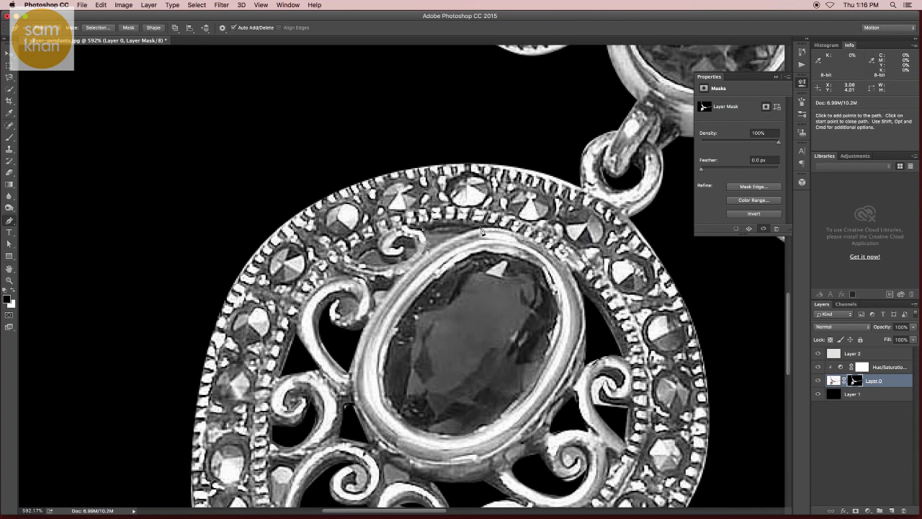
pyautogui.click(426, 233)
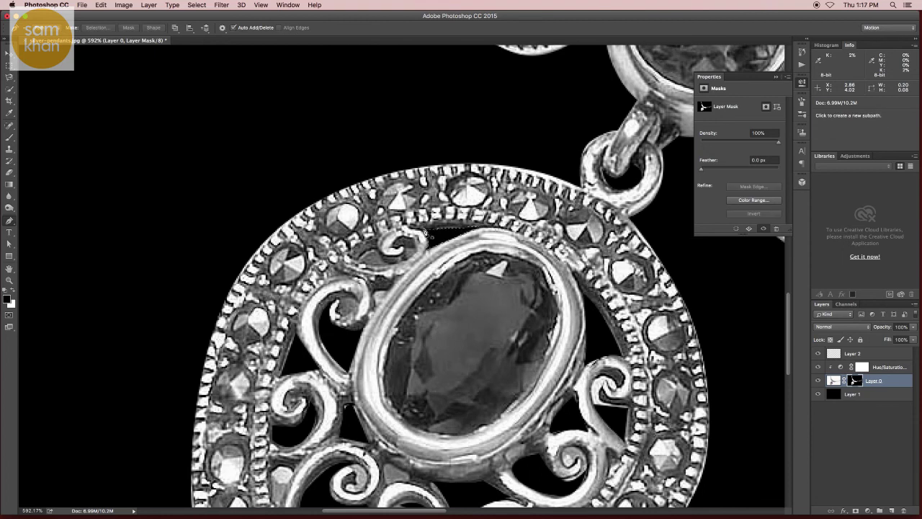
pyautogui.click(403, 244)
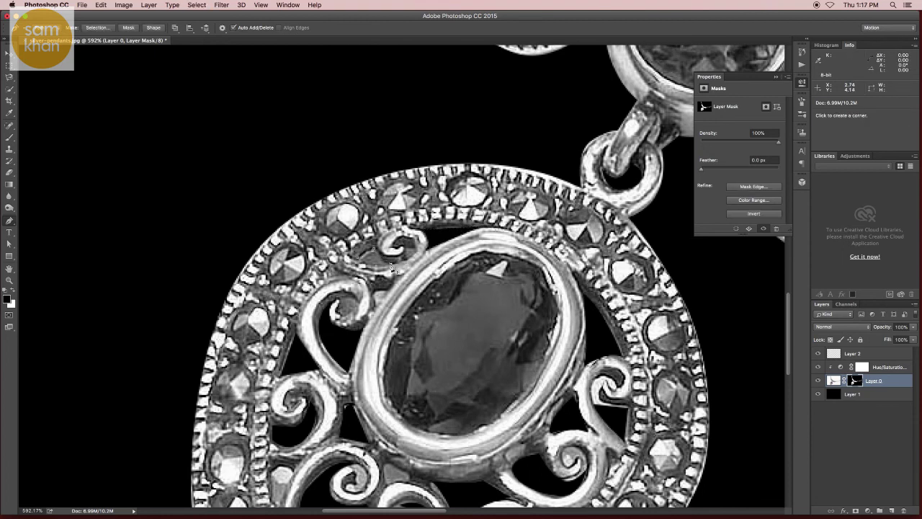
pyautogui.click(375, 247)
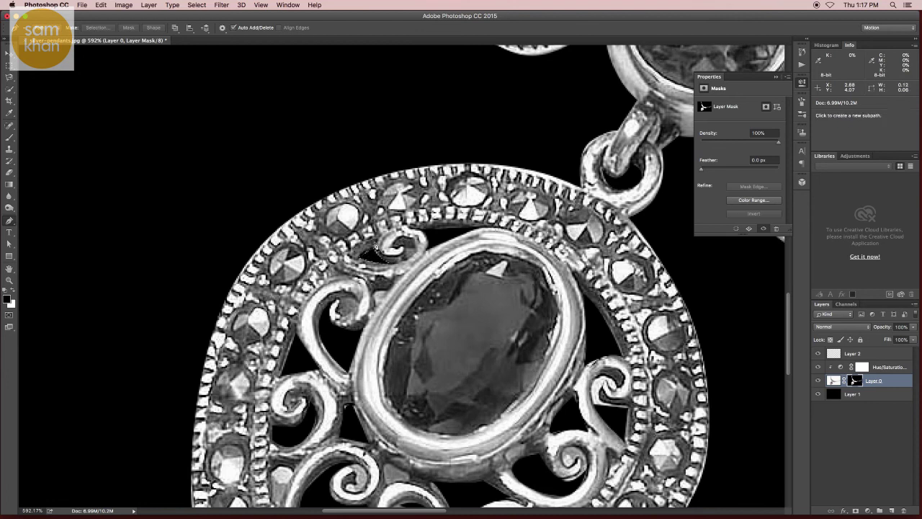
pyautogui.press('v')
pyautogui.scroll(-5, 559, 361)
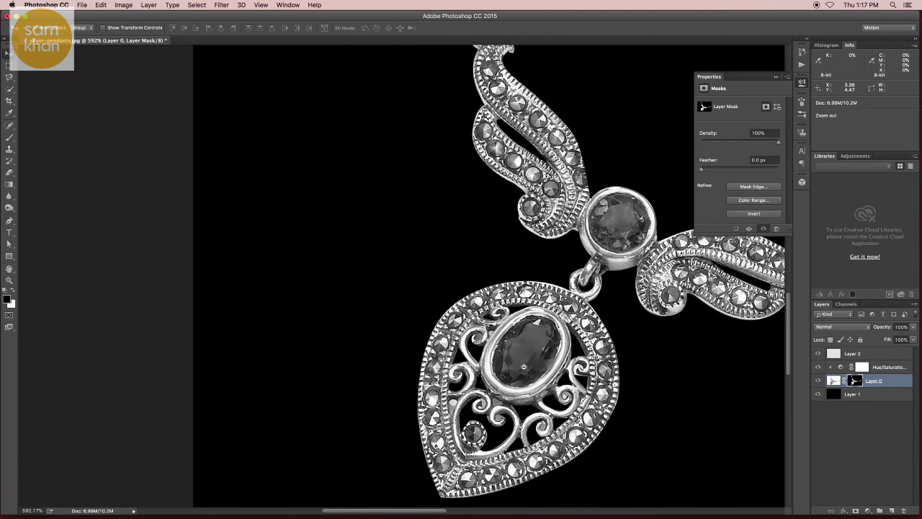
pyautogui.scroll(-2, 540, 350)
pyautogui.scroll(-3, 539, 349)
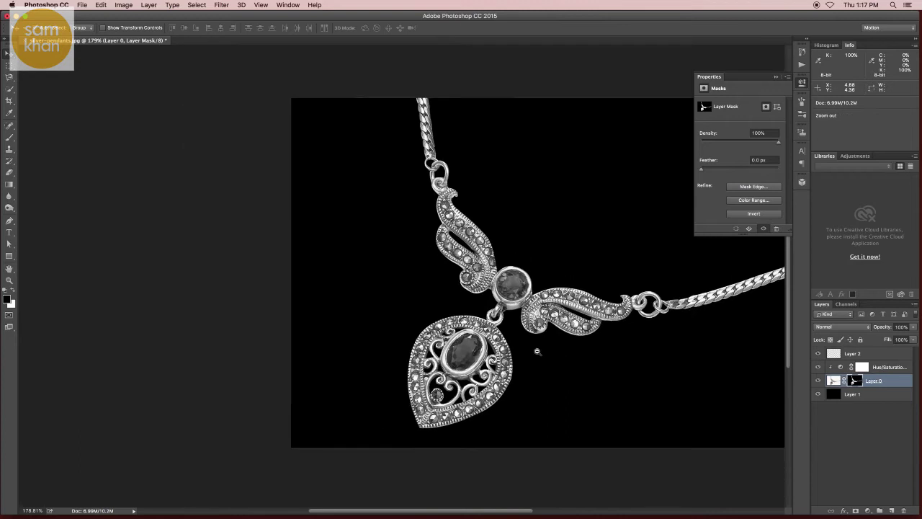
pyautogui.click(834, 355)
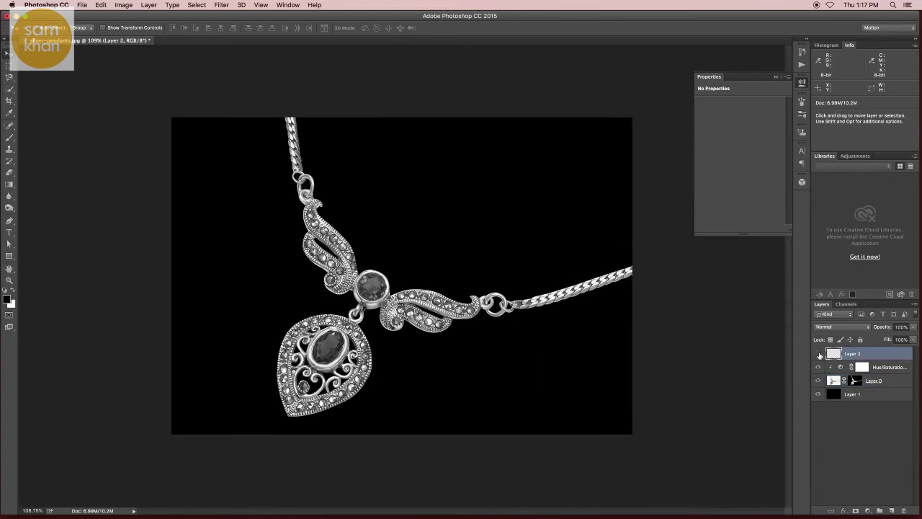
pyautogui.click(818, 353)
pyautogui.press('Delete')
pyautogui.click(892, 511)
pyautogui.press('z')
pyautogui.click(391, 275)
pyautogui.click(391, 275)
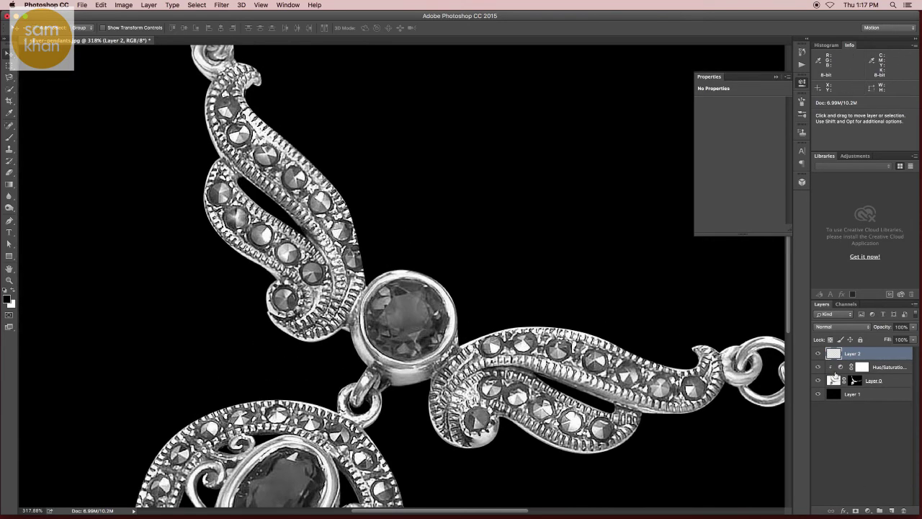
pyautogui.keyDown('shift'); pyautogui.click(861, 380); pyautogui.keyUp('shift')
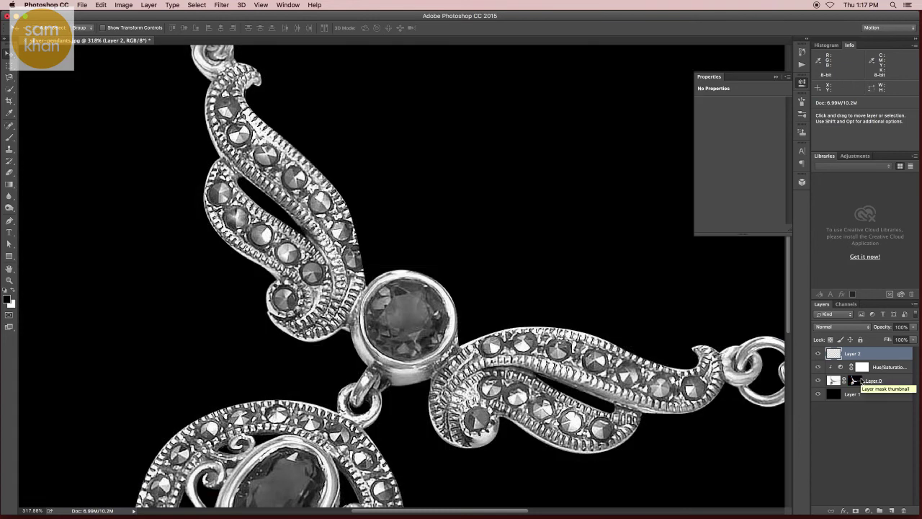
pyautogui.keyDown('shift'); pyautogui.click(860, 381); pyautogui.keyUp('shift')
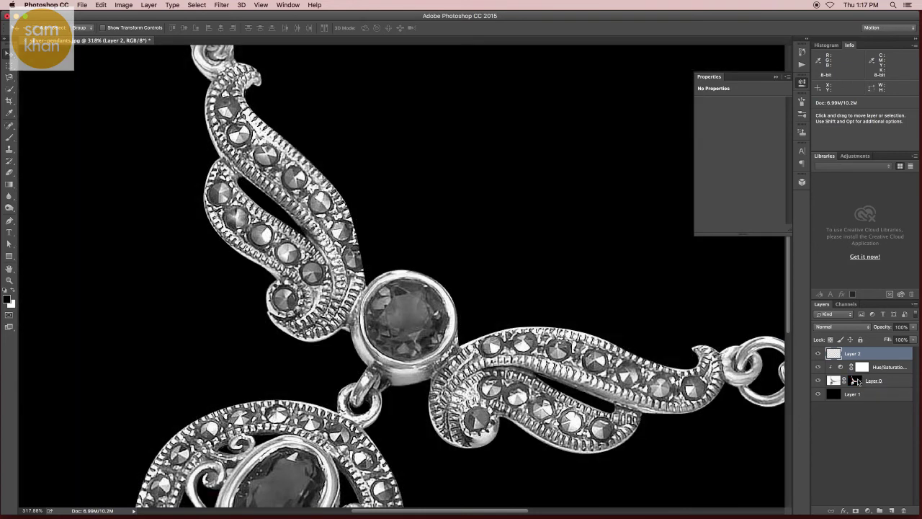
pyautogui.click(855, 381)
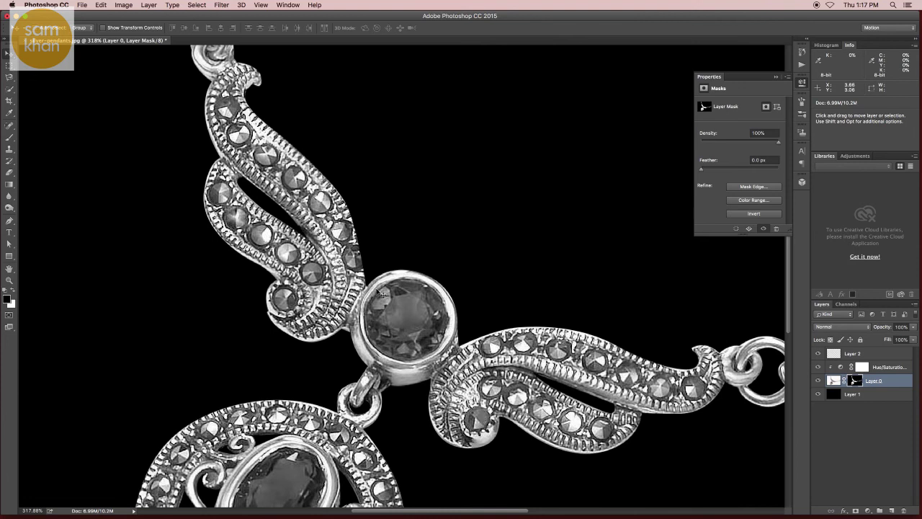
# Step: Paint the upper-left wing's right edge back in on the mask with a soft 83 px white brush
pyautogui.press('b')
pyautogui.moveTo(401, 254); pyautogui.dragTo(260, 271)
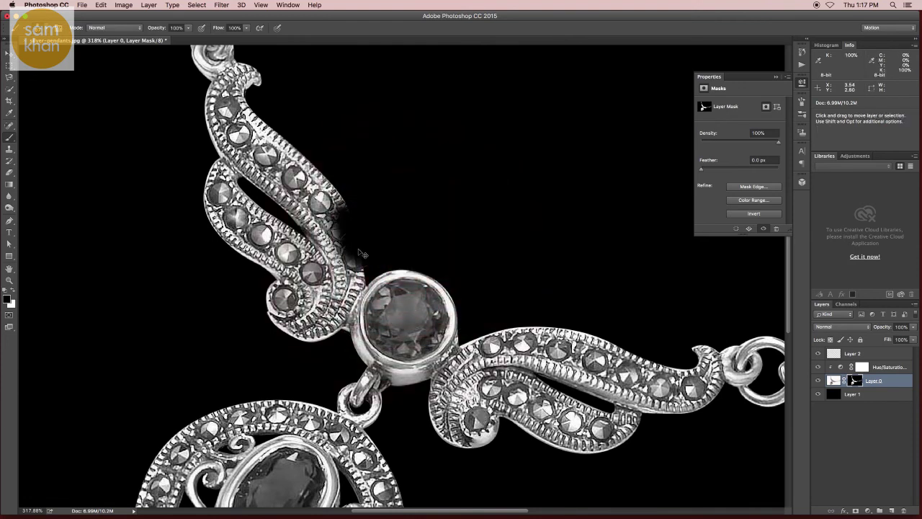
pyautogui.press('x')
pyautogui.moveTo(364, 247); pyautogui.dragTo(369, 271)
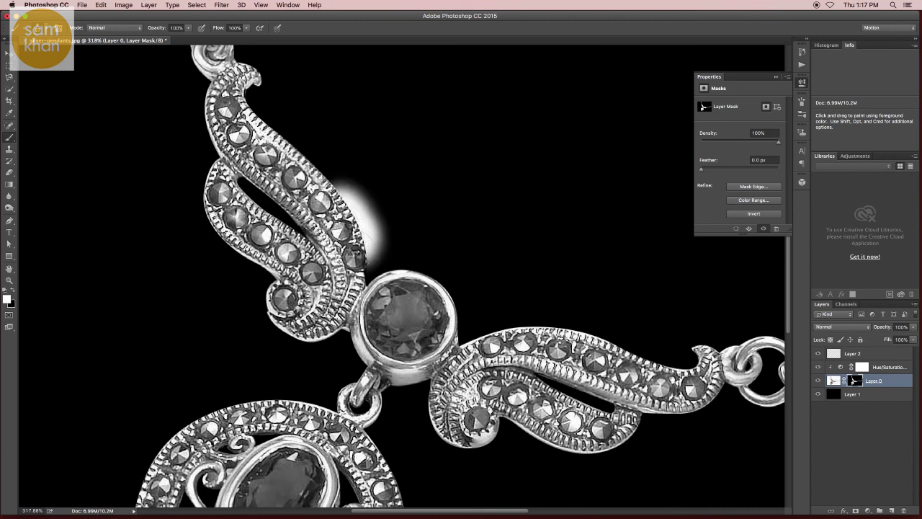
pyautogui.scroll(2, 369, 245)
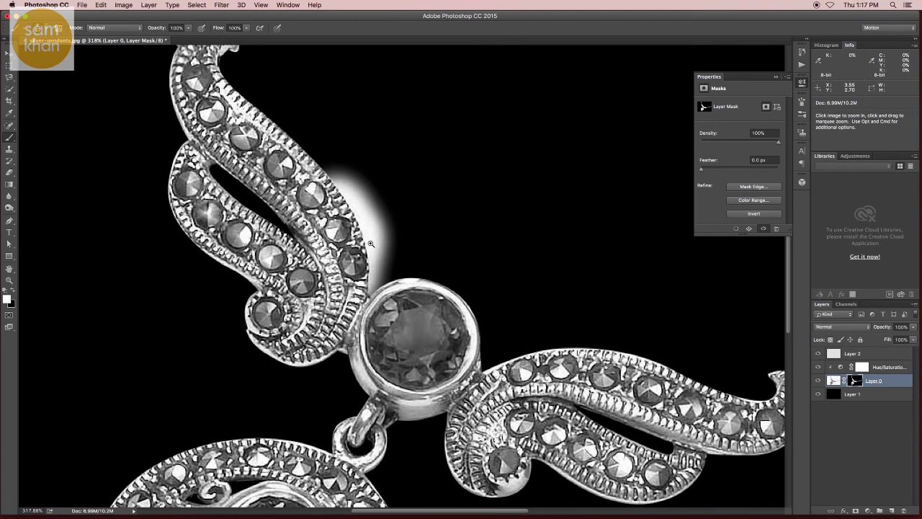
# Step: Trace the white spill beside the centre stone with a path, fill it black, and fit the view
pyautogui.press('p')
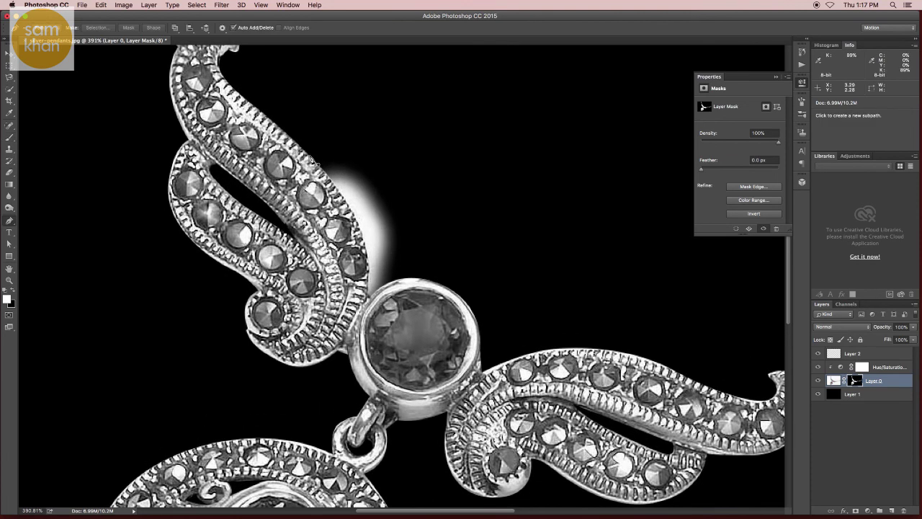
pyautogui.click(339, 203)
pyautogui.moveTo(356, 219); pyautogui.dragTo(366, 242)
pyautogui.moveTo(369, 300); pyautogui.dragTo(363, 322)
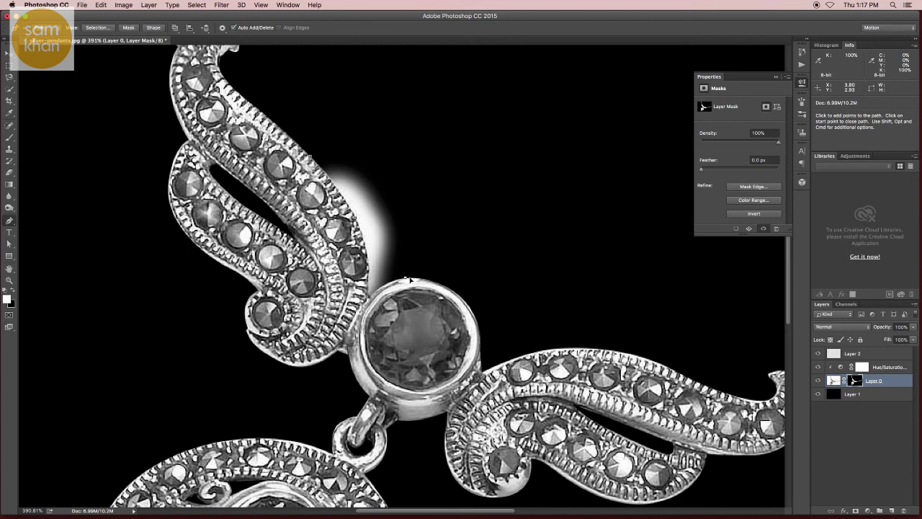
pyautogui.moveTo(408, 278); pyautogui.dragTo(431, 279)
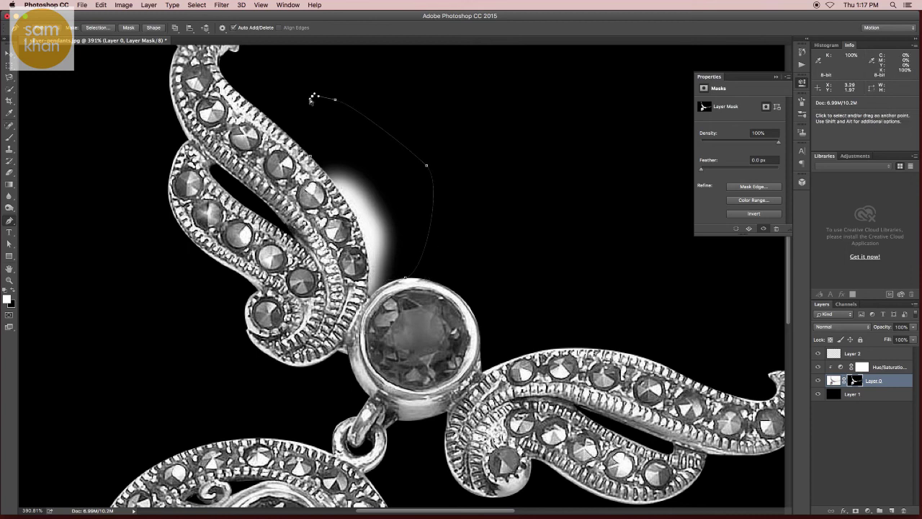
pyautogui.click(312, 99)
pyautogui.hotkey('ctrl', 'Return')
pyautogui.hotkey('alt', 'BackSpace')
pyautogui.hotkey('ctrl', 'z')
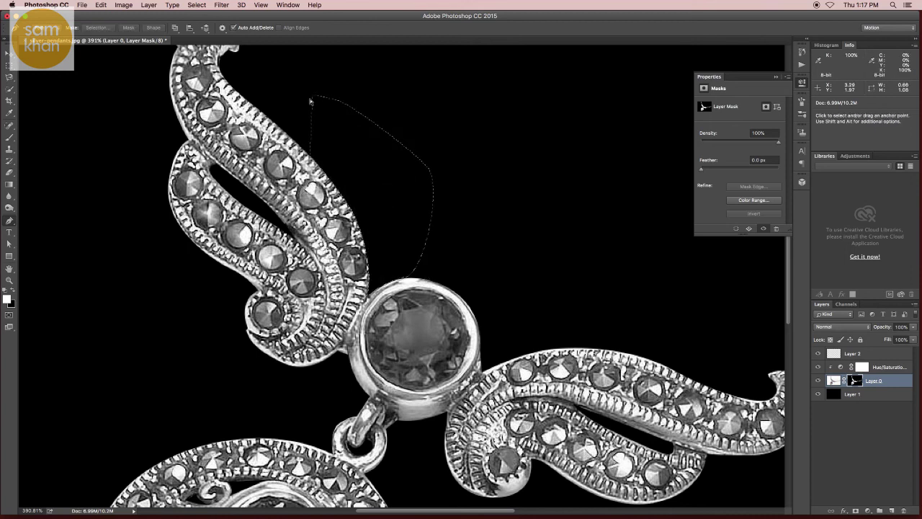
pyautogui.hotkey('ctrl', 'd')
pyautogui.press('v')
pyautogui.hotkey('ctrl', '0')
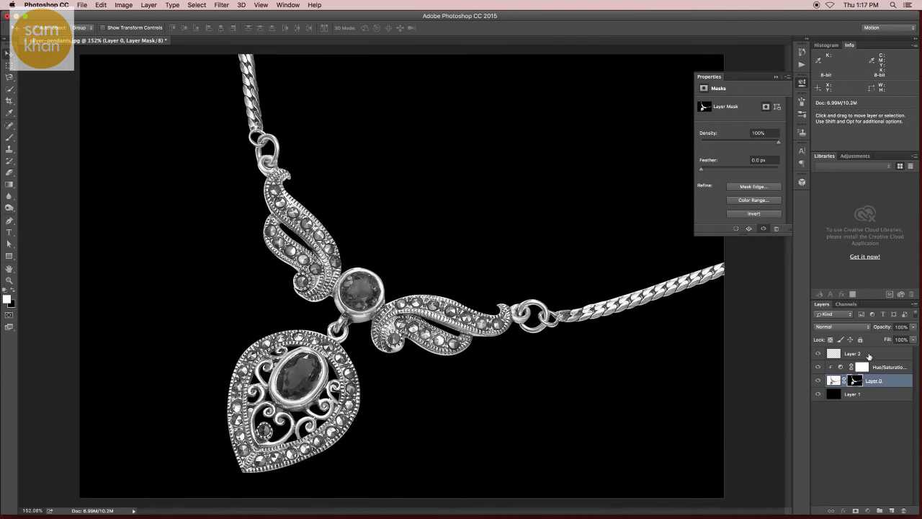
# Step: Select Layer 2 and set the foreground colour to red
pyautogui.click(868, 354)
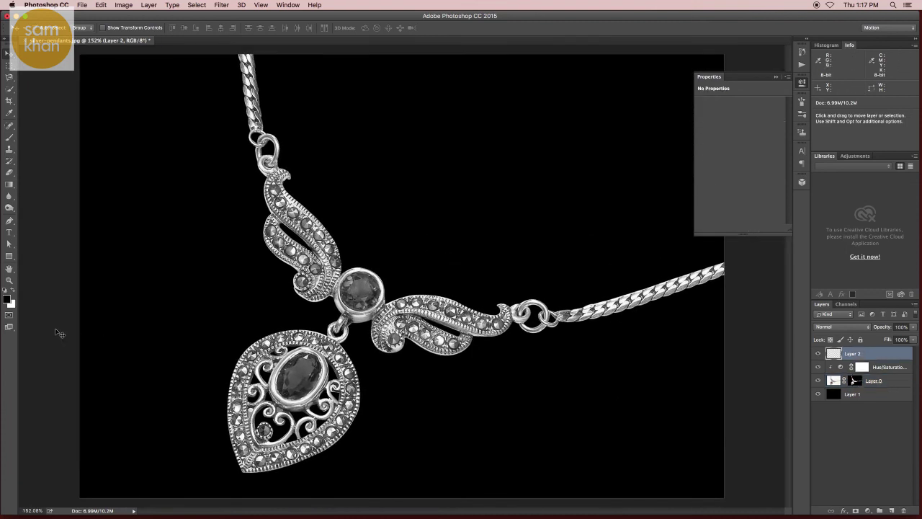
pyautogui.click(7, 299)
pyautogui.click(629, 277)
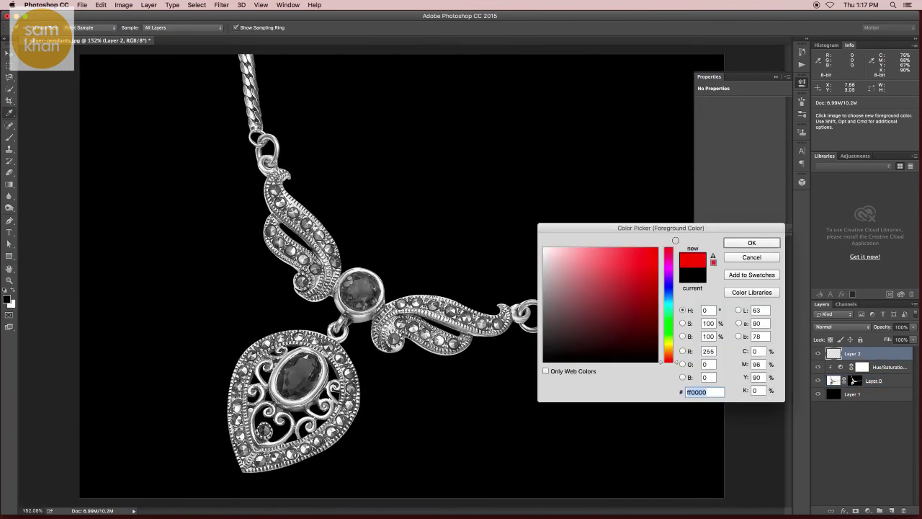
pyautogui.click(752, 242)
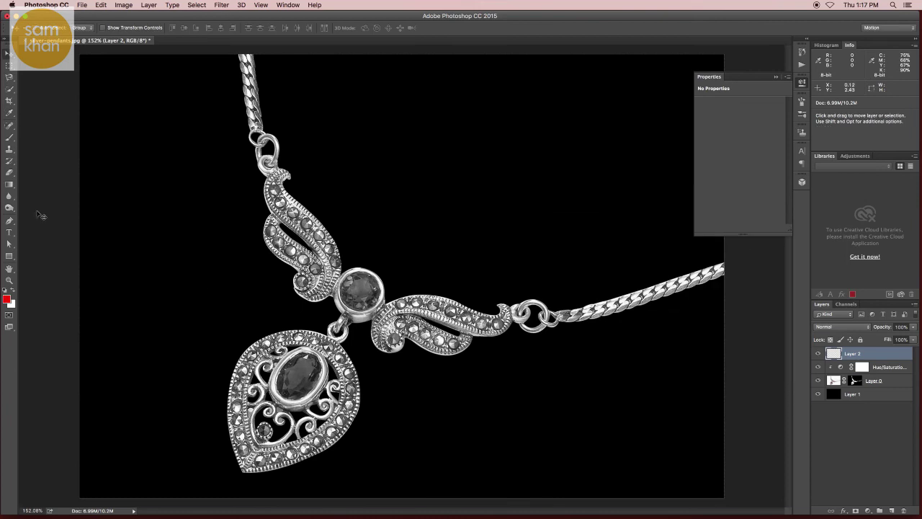
# Step: Brush solid red over the oval pendant stone and the round centre stone
pyautogui.click(8, 138)
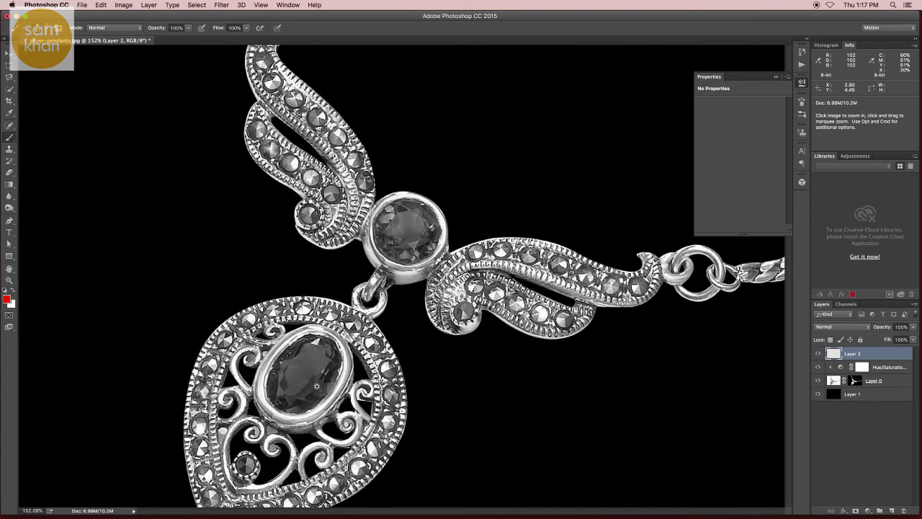
pyautogui.moveTo(286, 380)
pyautogui.mouseDown()
pyautogui.moveTo(323, 368)
pyautogui.moveTo(366, 315)
pyautogui.moveTo(332, 317)
pyautogui.moveTo(374, 274)
pyautogui.moveTo(389, 310)
pyautogui.moveTo(368, 339)
pyautogui.moveTo(350, 348)
pyautogui.moveTo(310, 338)
pyautogui.mouseUp()
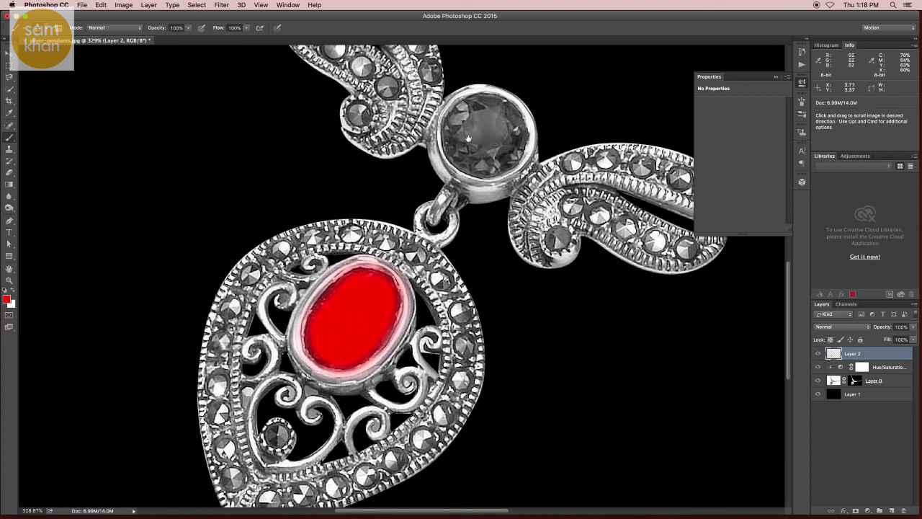
pyautogui.scroll(3, 331, 324)
pyautogui.scroll(3, 331, 324)
pyautogui.moveTo(437, 196)
pyautogui.mouseDown()
pyautogui.moveTo(467, 189)
pyautogui.moveTo(476, 220)
pyautogui.moveTo(434, 218)
pyautogui.moveTo(434, 203)
pyautogui.moveTo(459, 228)
pyautogui.mouseUp()
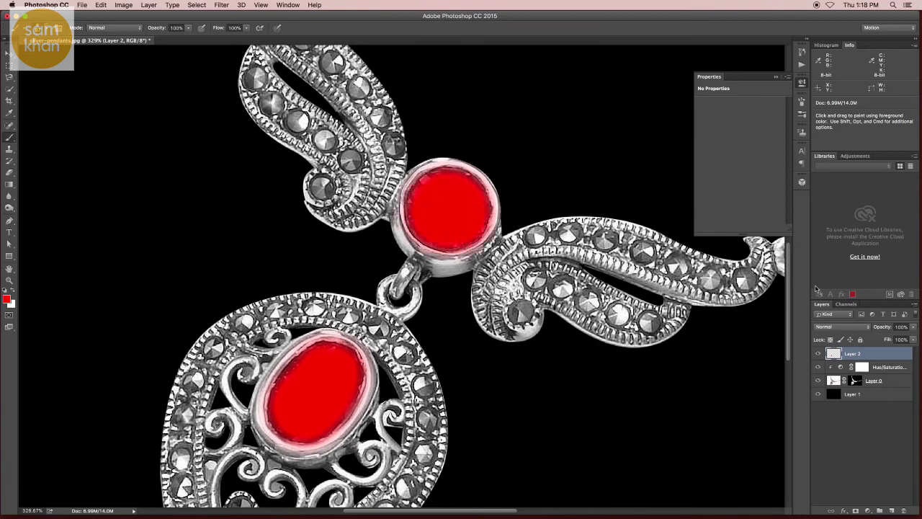
# Step: Switch Layer 2 to Overlay blending so the red stones show their facets as rubies
pyautogui.click(828, 328)
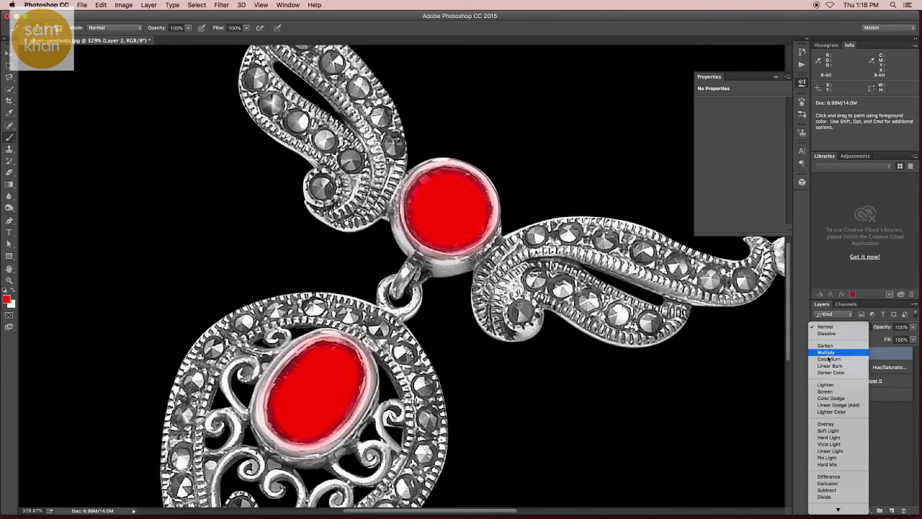
pyautogui.click(832, 424)
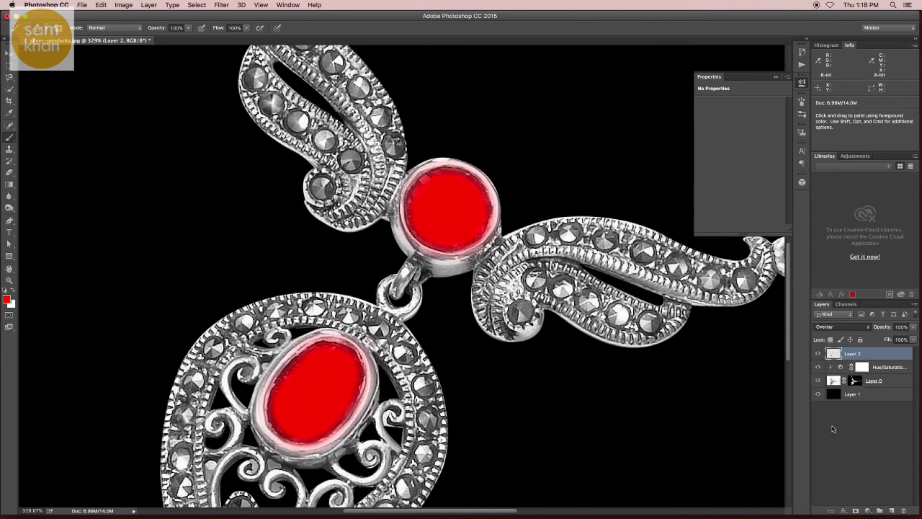
pyautogui.scroll(-5, 430, 244)
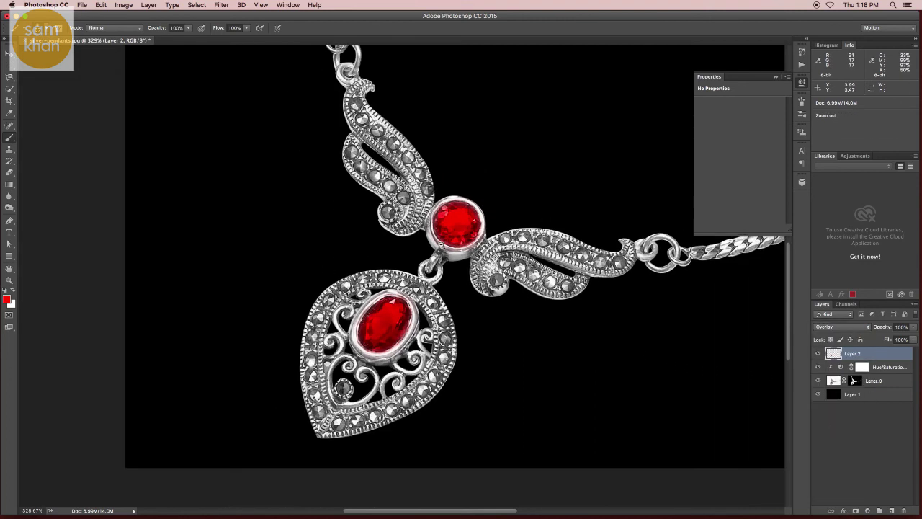
pyautogui.scroll(-5, 430, 245)
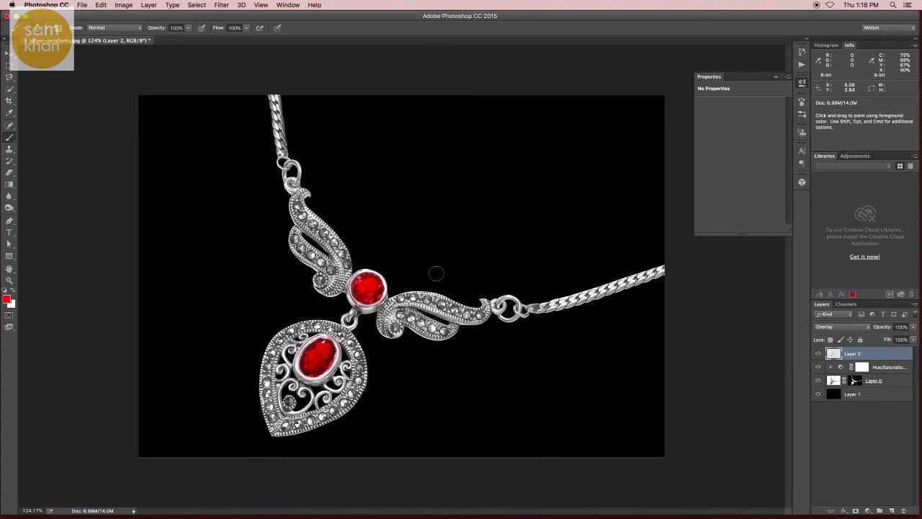
pyautogui.scroll(6, 435, 273)
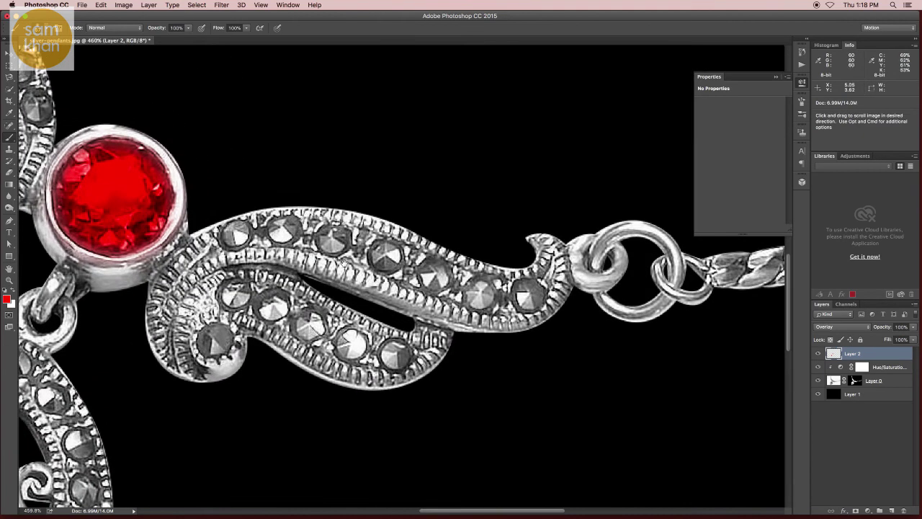
pyautogui.moveTo(432, 274); pyautogui.dragTo(435, 331)
# Step: Set the foreground colour to blue (0048ff) and add a new layer
pyautogui.click(7, 299)
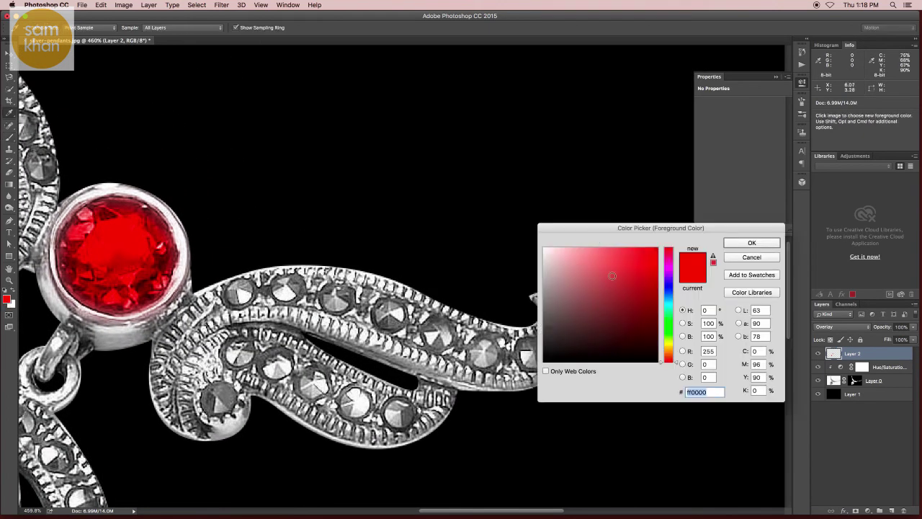
pyautogui.click(668, 292)
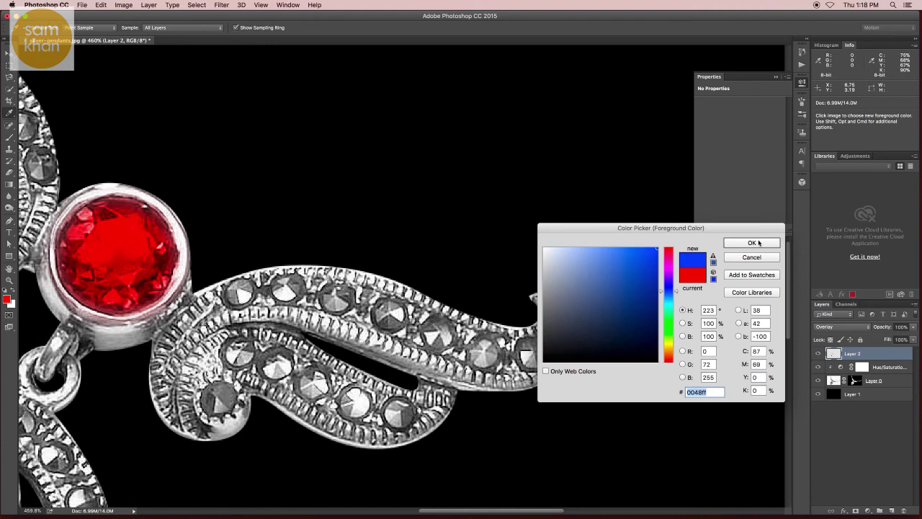
pyautogui.click(759, 243)
pyautogui.press('b')
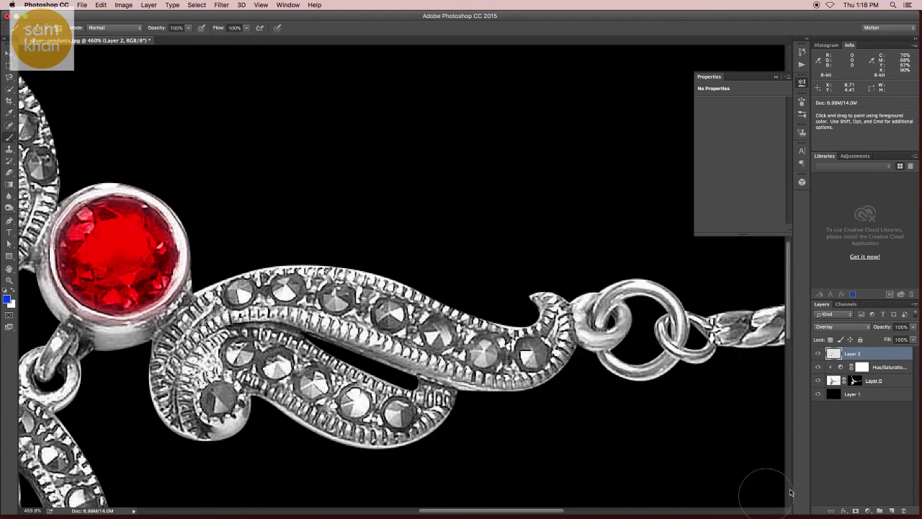
pyautogui.click(893, 510)
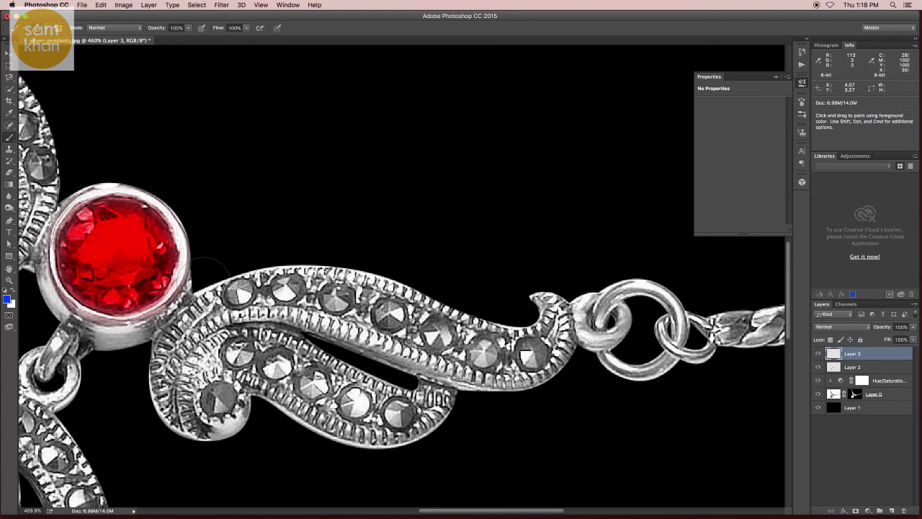
# Step: Paint the seven small right-wing stones blue with a brush of about 23 px
pyautogui.moveTo(272, 295); pyautogui.dragTo(227, 300)
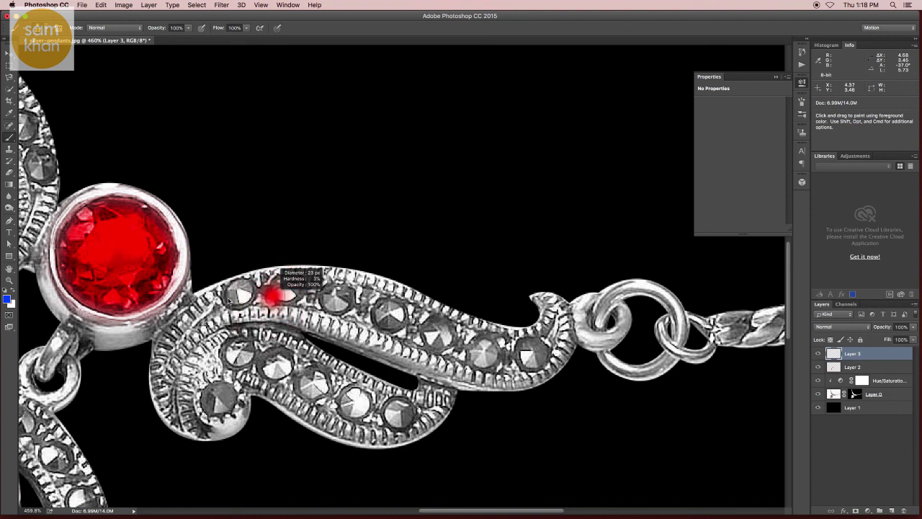
pyautogui.click(238, 292)
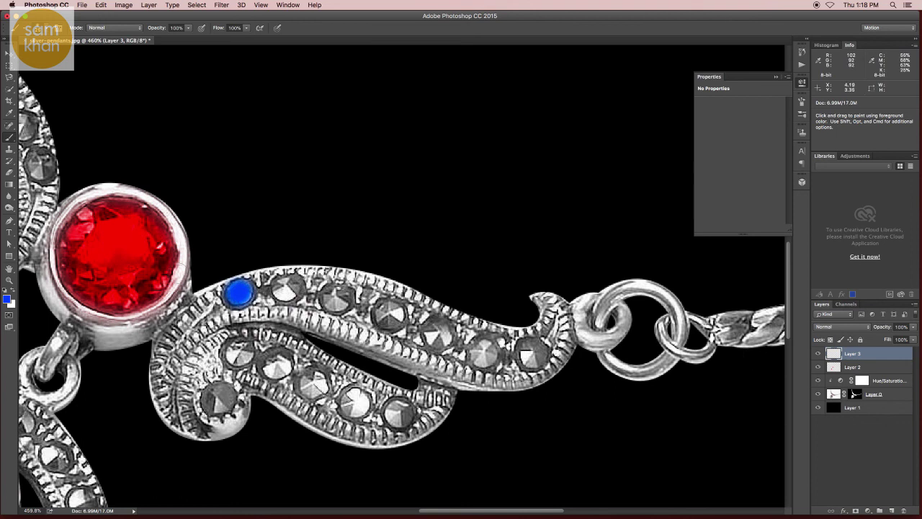
pyautogui.click(285, 289)
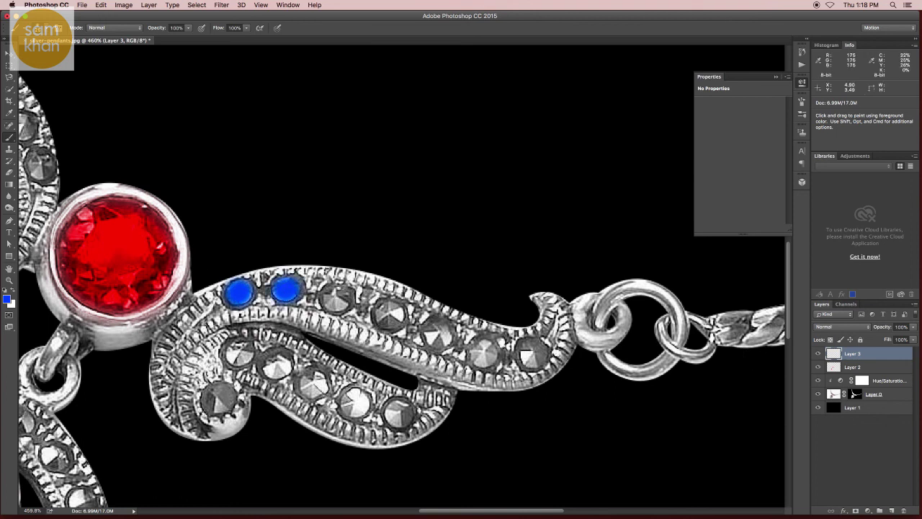
pyautogui.click(336, 299)
pyautogui.click(388, 314)
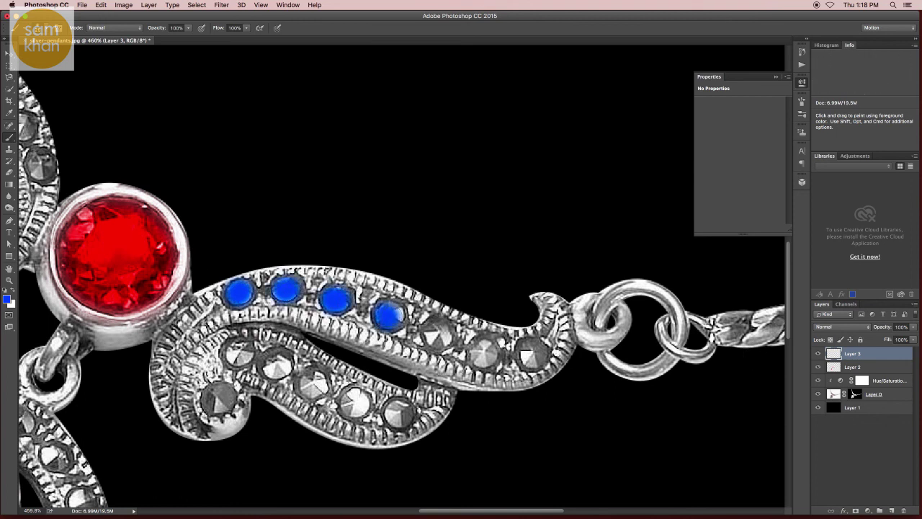
pyautogui.click(437, 334)
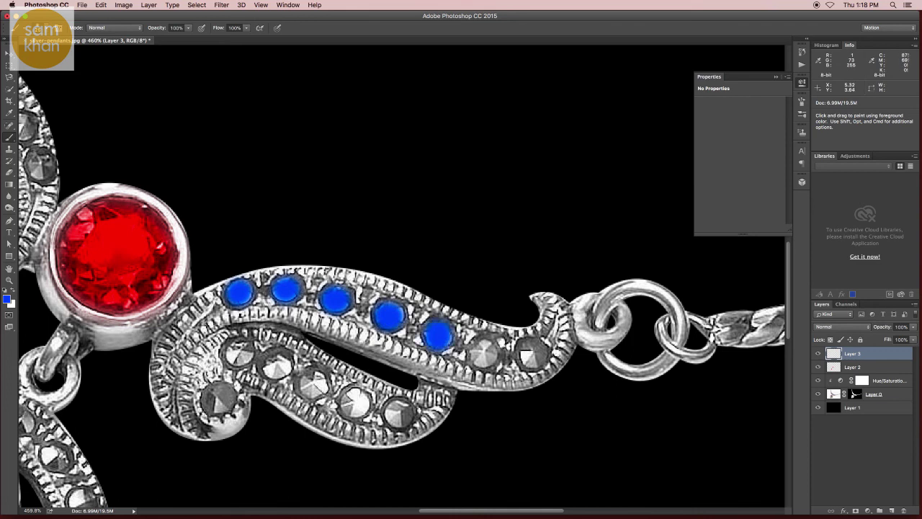
pyautogui.click(484, 353)
pyautogui.click(532, 353)
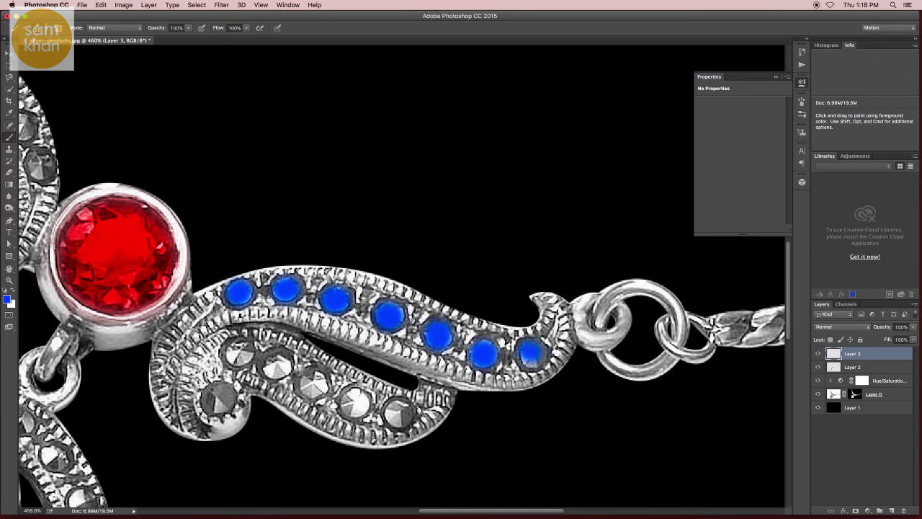
# Step: Set Layer 3's blend mode to Overlay so the blue stones show their facets
pyautogui.click(850, 329)
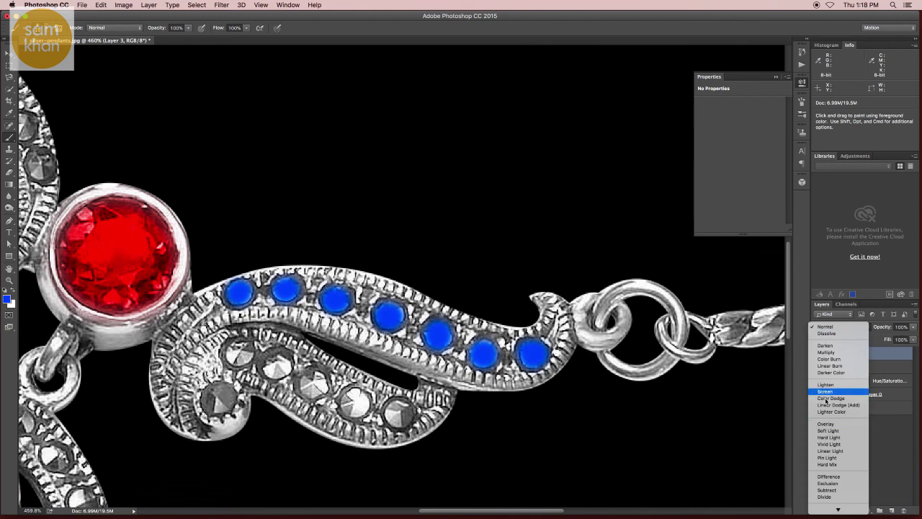
pyautogui.click(830, 428)
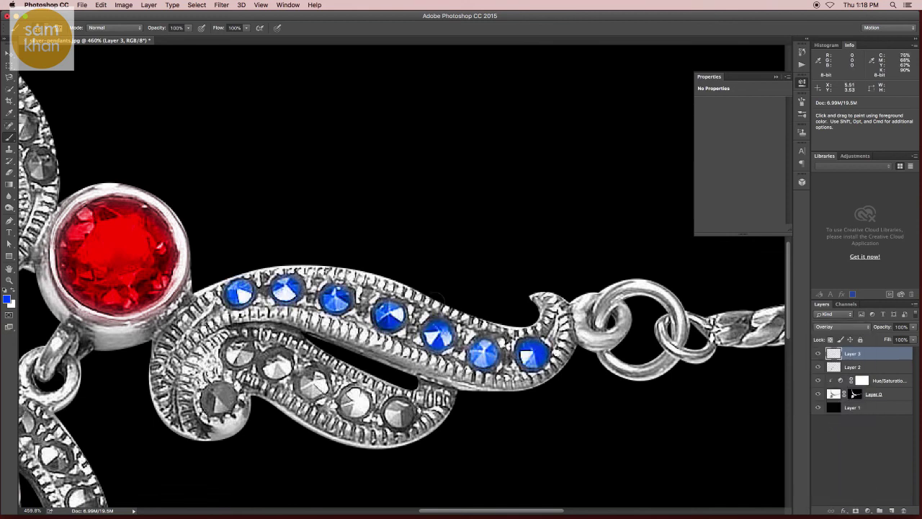
pyautogui.scroll(5, 335, 311)
pyautogui.hscroll(-10, 335, 311)
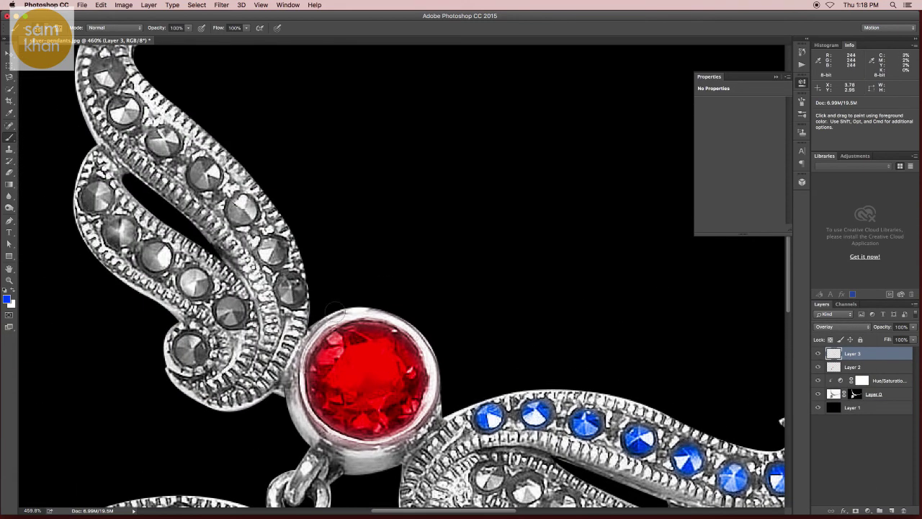
# Step: Paint the six outer left-wing stones blue, then add an empty Layer 4
pyautogui.click(289, 290)
pyautogui.click(271, 250)
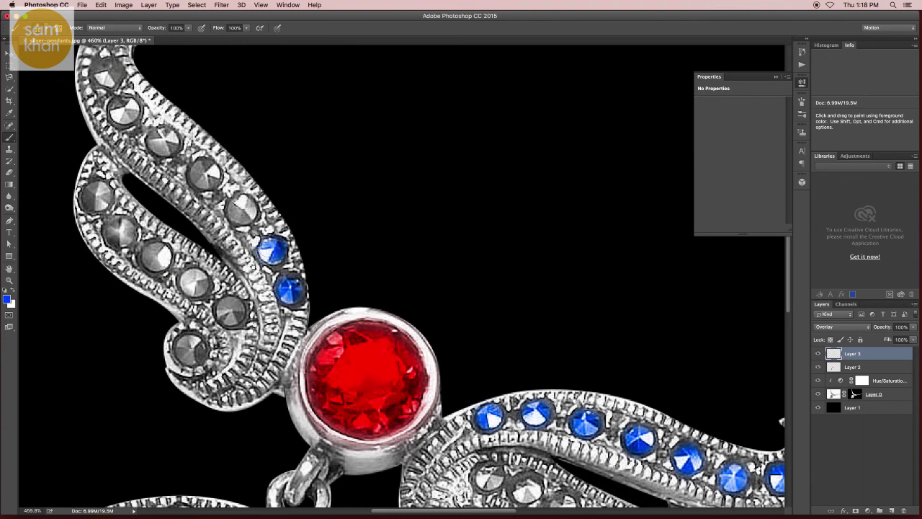
pyautogui.click(240, 209)
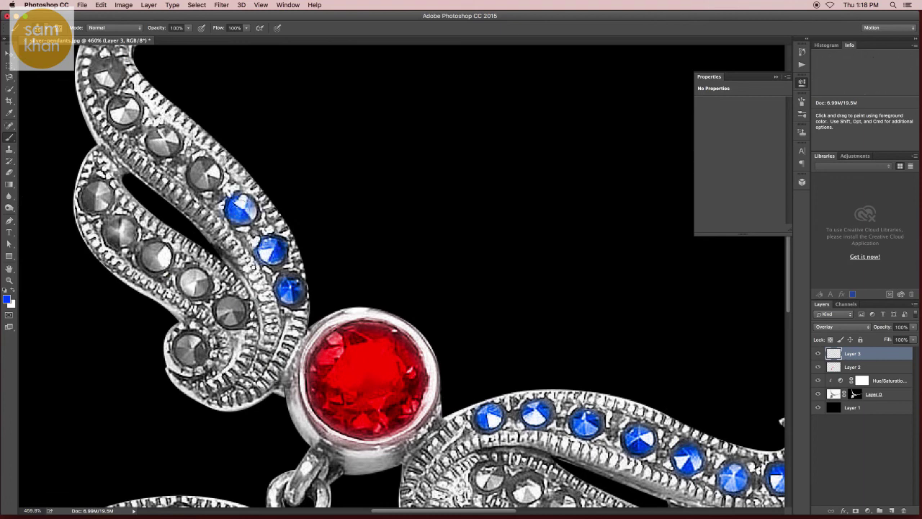
pyautogui.click(204, 175)
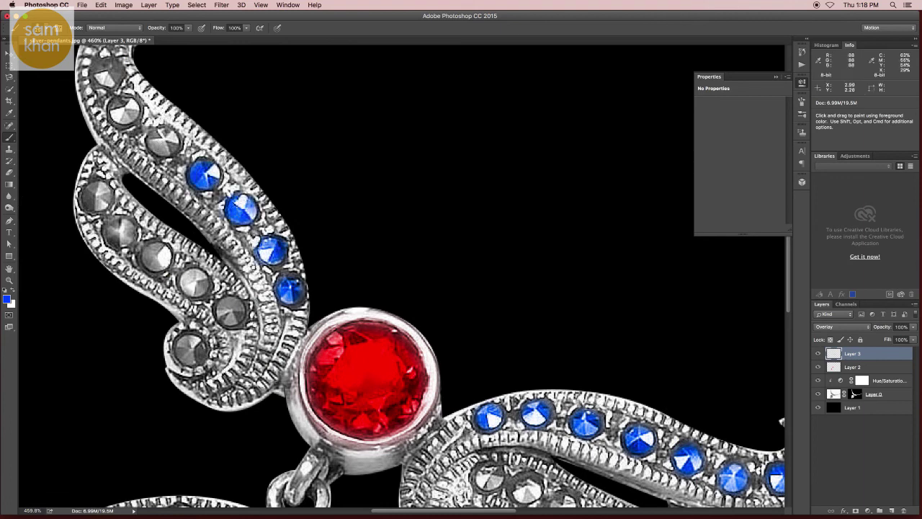
pyautogui.click(164, 142)
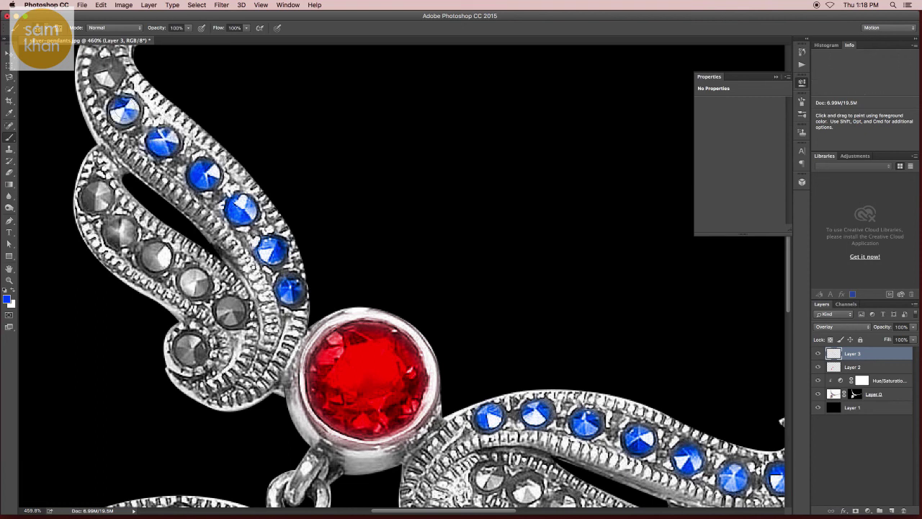
pyautogui.scroll(5, 127, 108)
pyautogui.hscroll(-2, 126, 108)
pyautogui.click(143, 171)
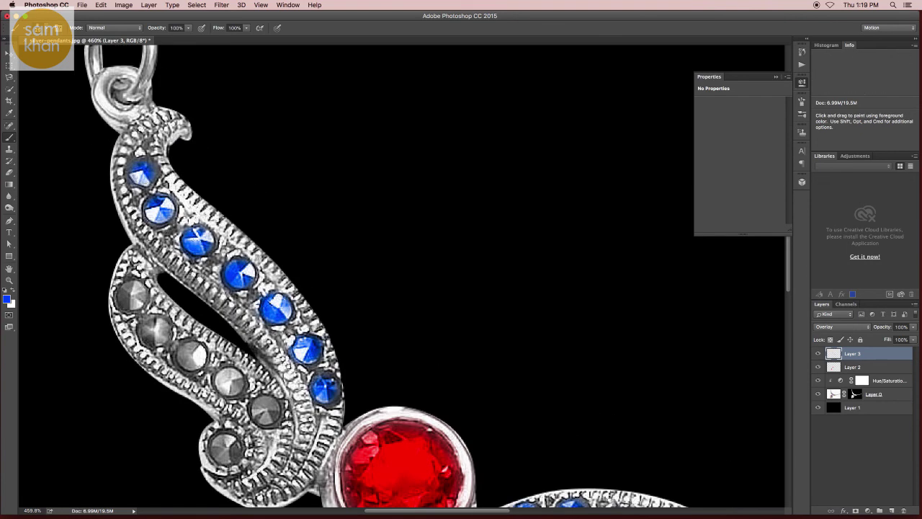
pyautogui.scroll(-5, 457, 353)
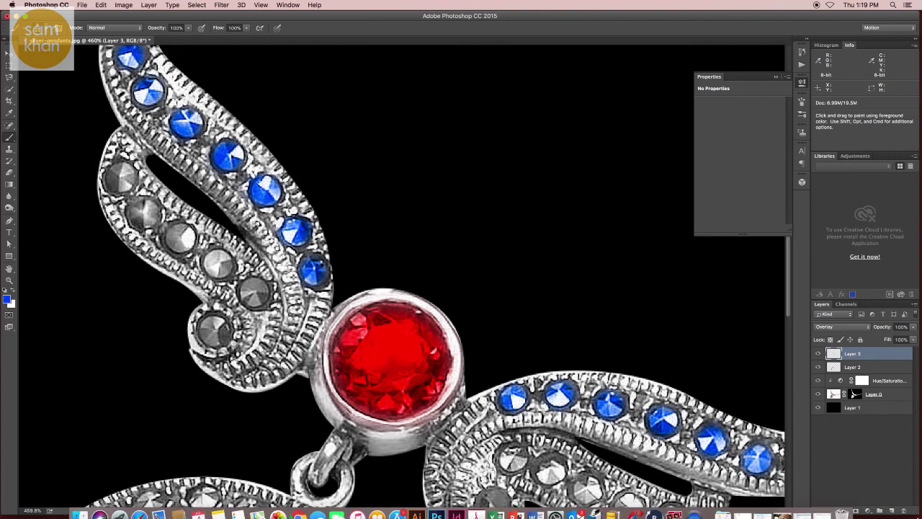
pyautogui.click(893, 510)
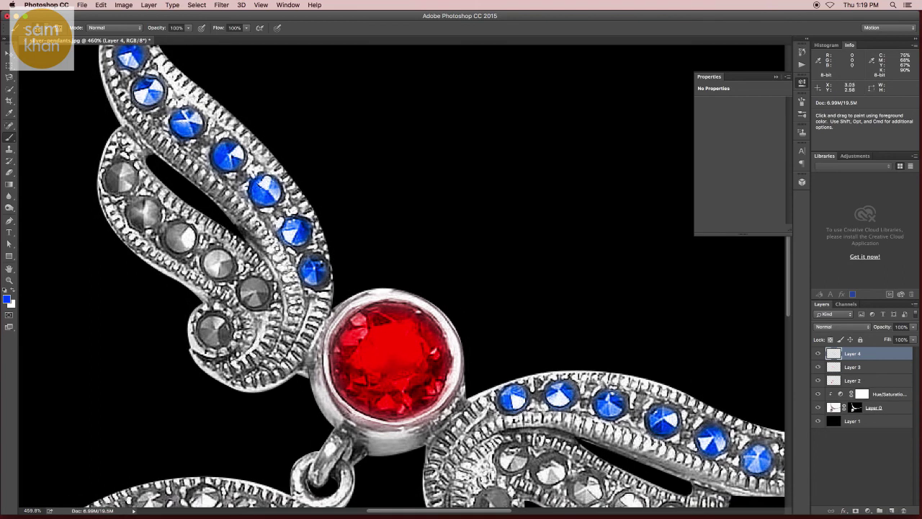
# Step: Set the foreground colour to an orange-yellow
pyautogui.click(7, 297)
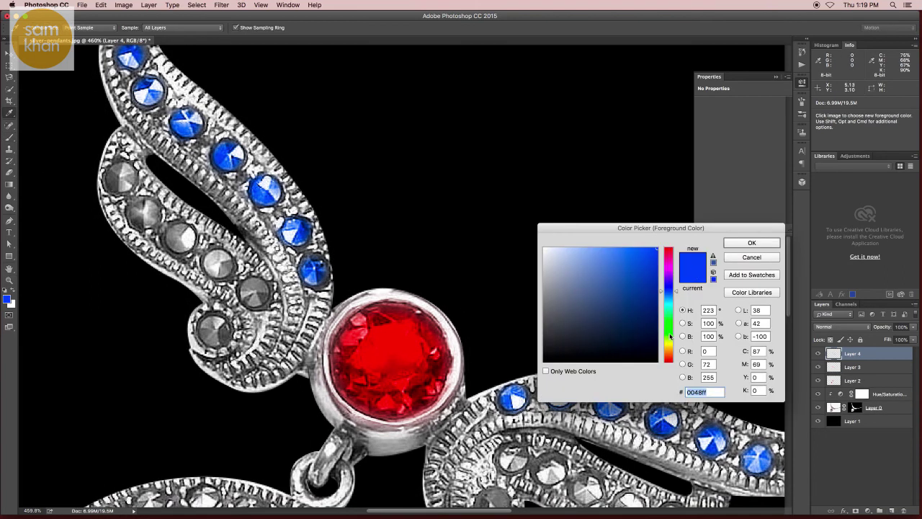
pyautogui.click(673, 345)
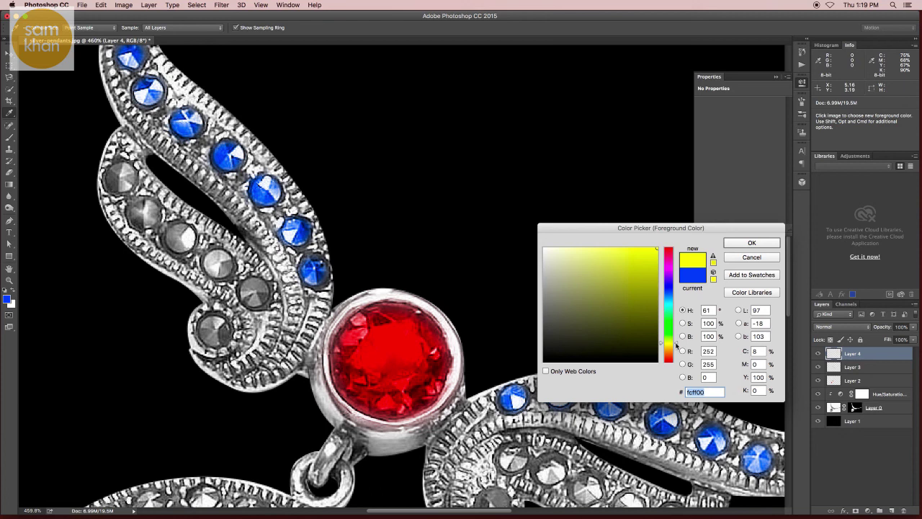
pyautogui.moveTo(675, 345); pyautogui.dragTo(677, 350)
pyautogui.click(749, 245)
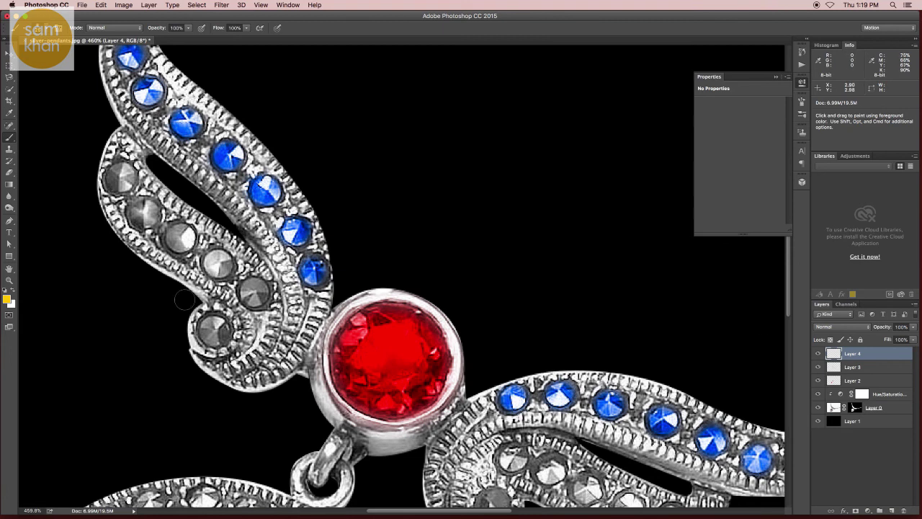
# Step: Paint the six grey gems along the upper-left scroll yellow on Layer 4, blended in Overlay
pyautogui.moveTo(212, 330); pyautogui.dragTo(215, 333)
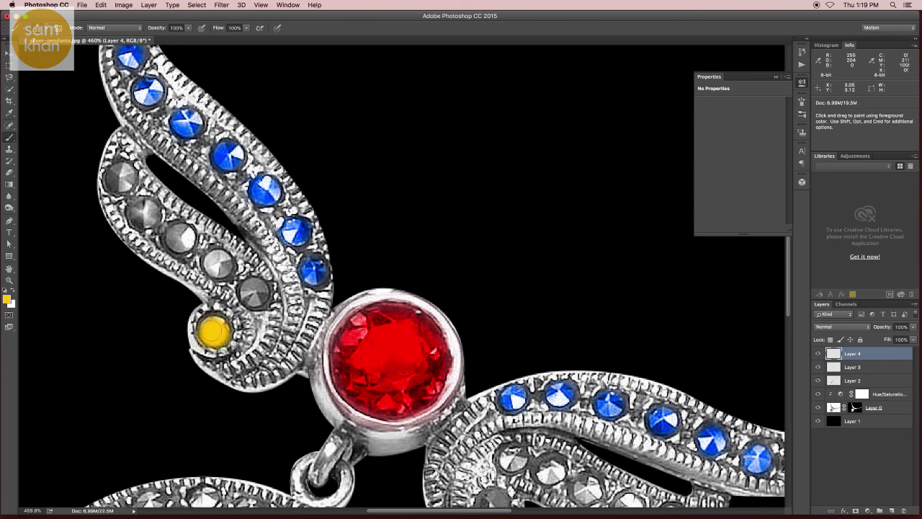
pyautogui.click(853, 329)
pyautogui.click(832, 427)
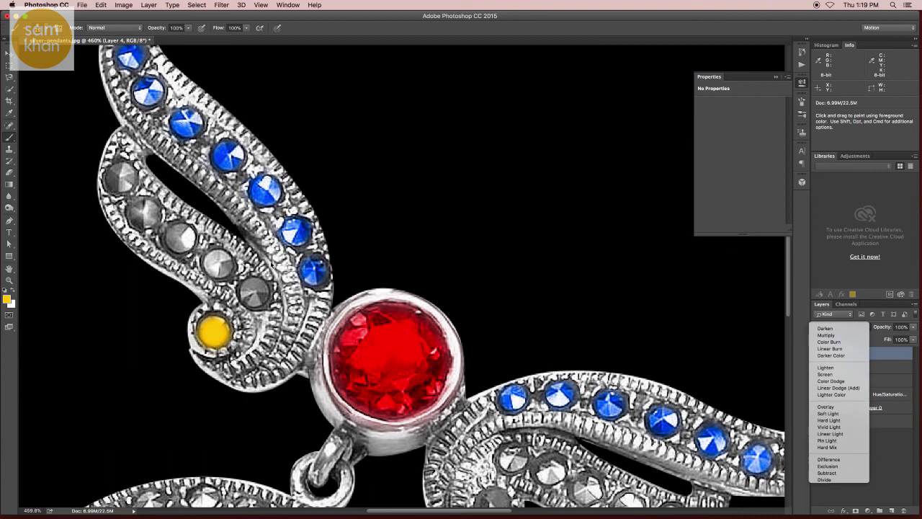
pyautogui.moveTo(249, 288); pyautogui.dragTo(256, 295)
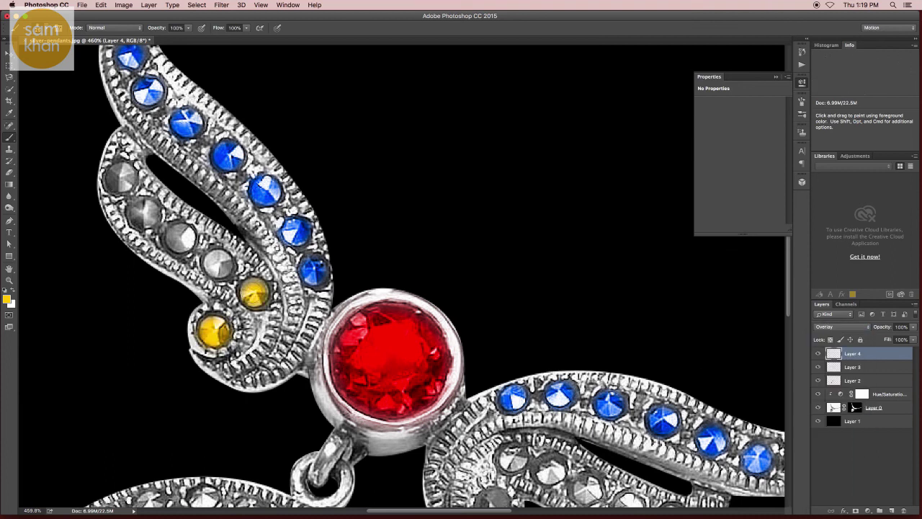
pyautogui.moveTo(213, 261); pyautogui.dragTo(222, 268)
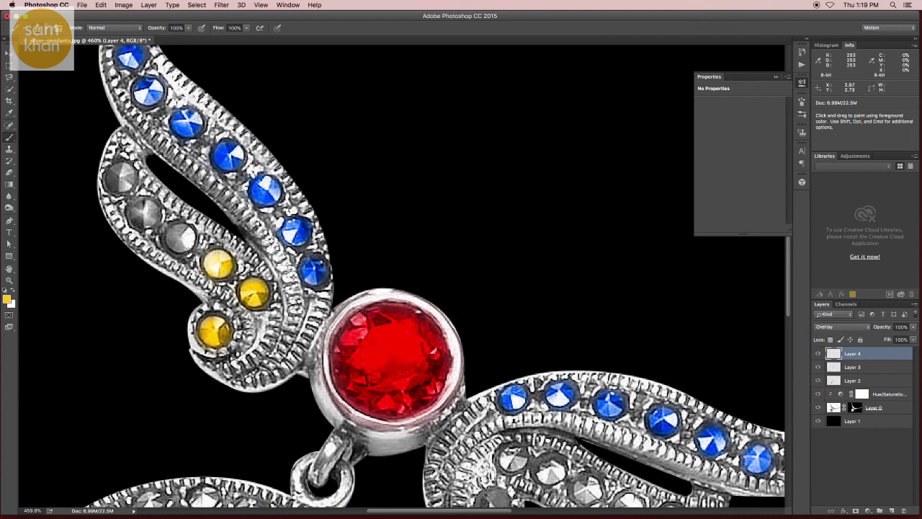
pyautogui.moveTo(177, 235); pyautogui.dragTo(185, 242)
pyautogui.moveTo(140, 209); pyautogui.dragTo(147, 216)
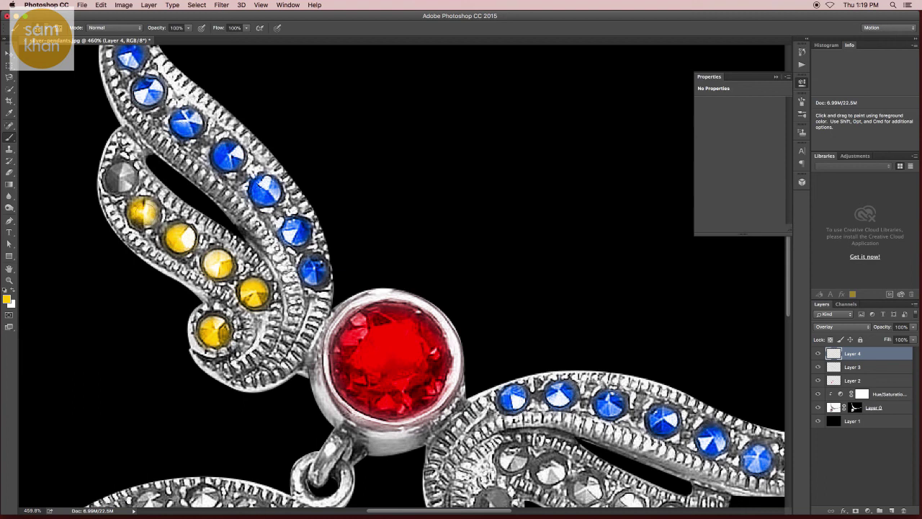
pyautogui.moveTo(117, 175); pyautogui.dragTo(125, 181)
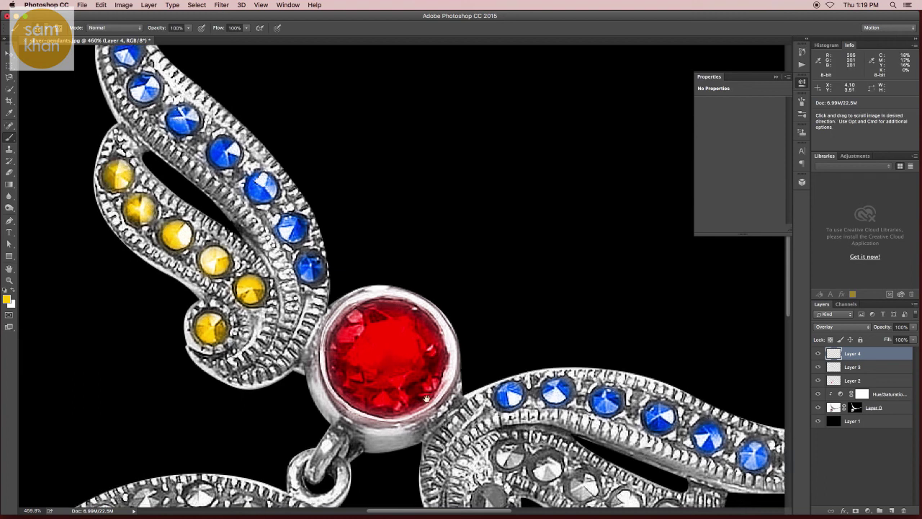
# Step: Paint the grey gems on the right scroll's inner row yellow
pyautogui.scroll(-5, 782, 244)
pyautogui.moveTo(486, 297); pyautogui.dragTo(493, 305)
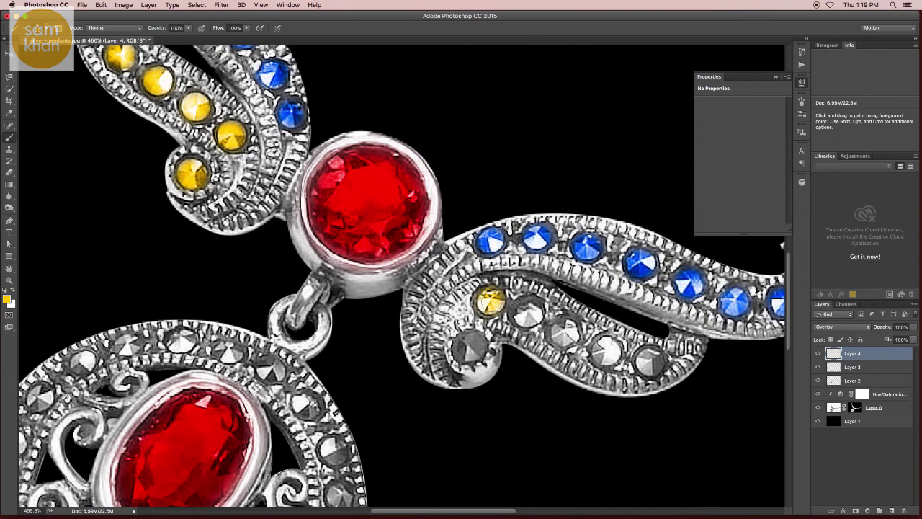
pyautogui.moveTo(466, 345); pyautogui.dragTo(472, 351)
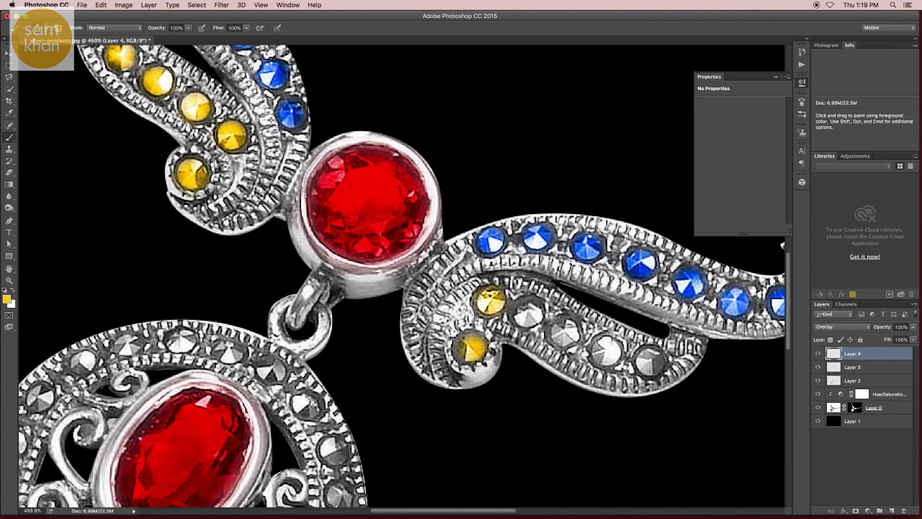
pyautogui.moveTo(525, 309)
pyautogui.mouseDown()
pyautogui.moveTo(568, 339)
pyautogui.moveTo(656, 365)
pyautogui.mouseUp()
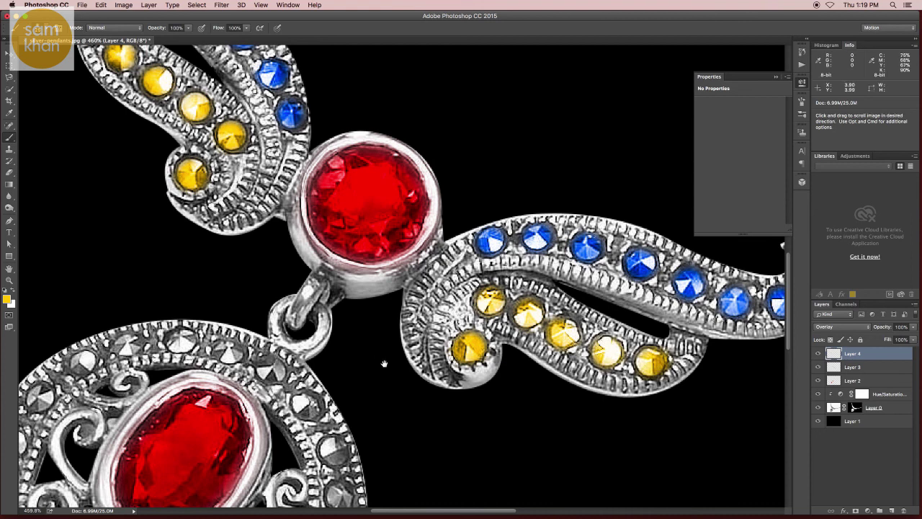
# Step: Bring the pendant into view and pick blue 0036ff in the foreground Color Picker
pyautogui.scroll(-3, 649, 360)
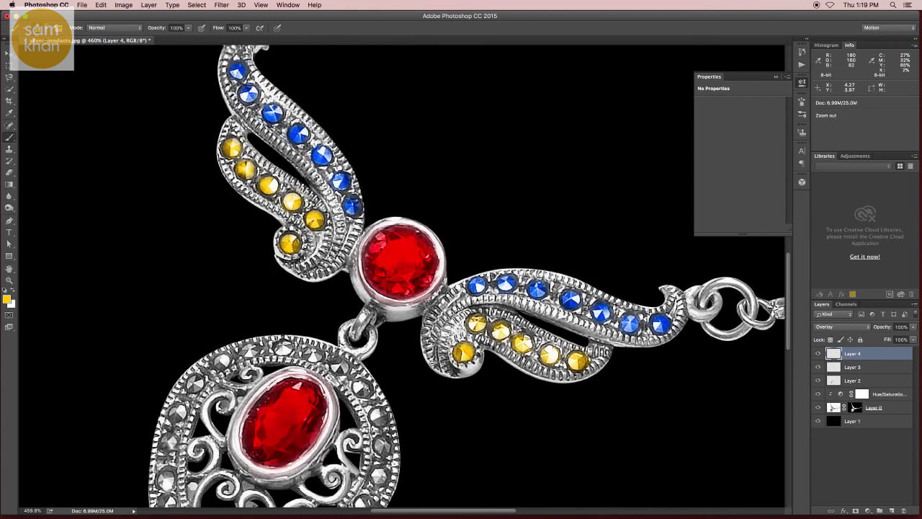
pyautogui.moveTo(649, 360)
pyautogui.mouseDown()
pyautogui.moveTo(632, 277)
pyautogui.moveTo(677, 247)
pyautogui.mouseUp()
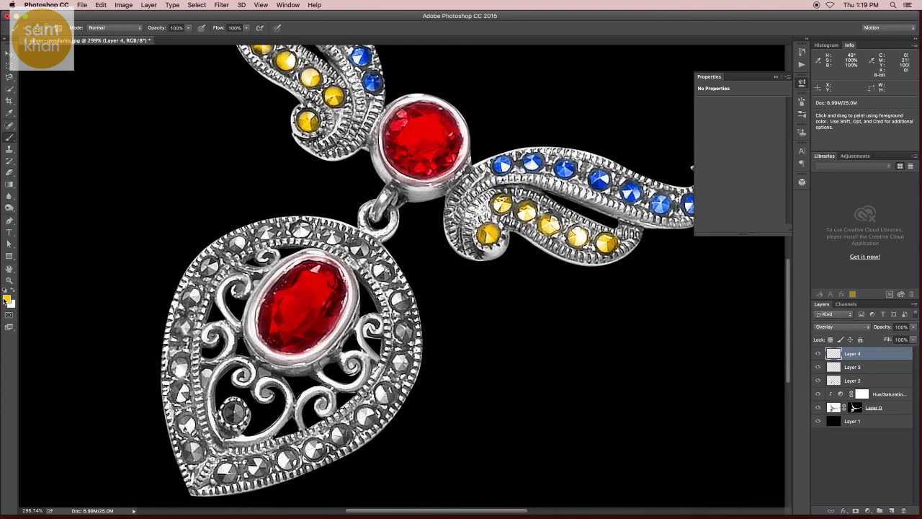
pyautogui.click(6, 299)
pyautogui.click(671, 292)
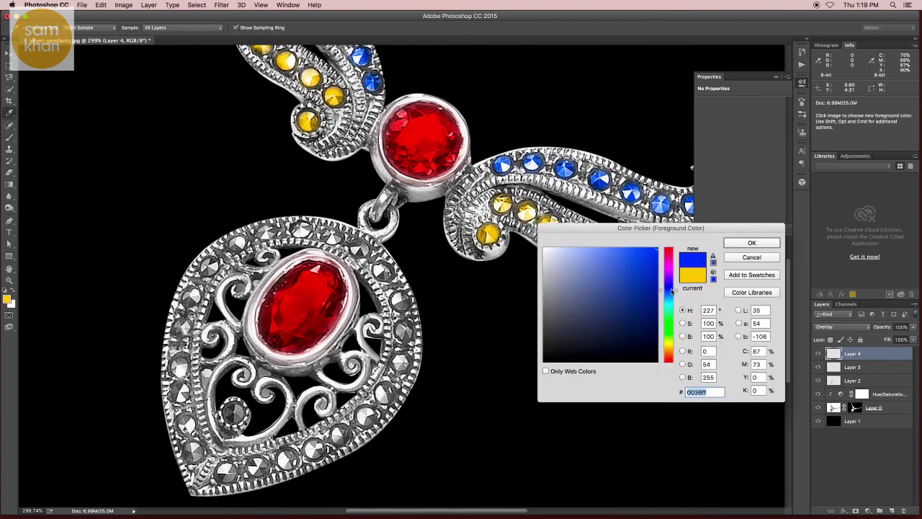
# Step: Accept the blue, zoom in on the pendant, and shift the foreground colour to purple a800ff
pyautogui.click(749, 244)
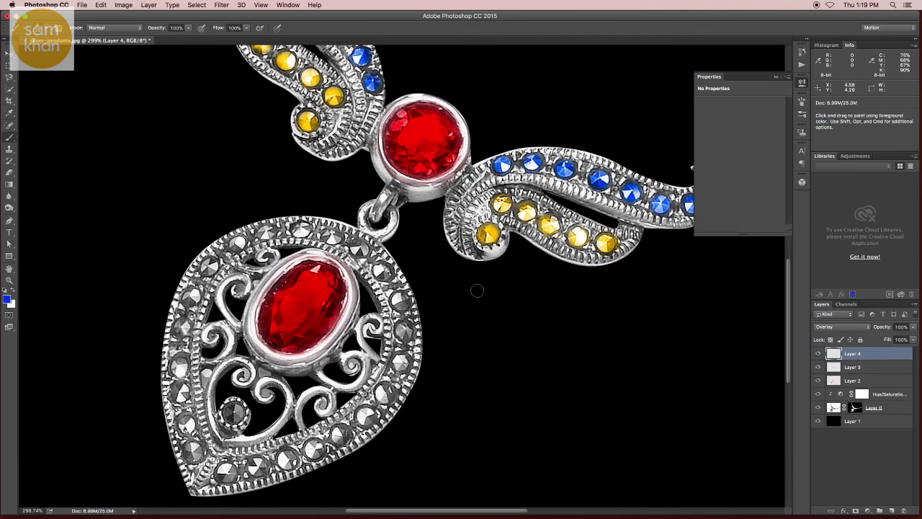
pyautogui.moveTo(371, 276); pyautogui.dragTo(381, 275)
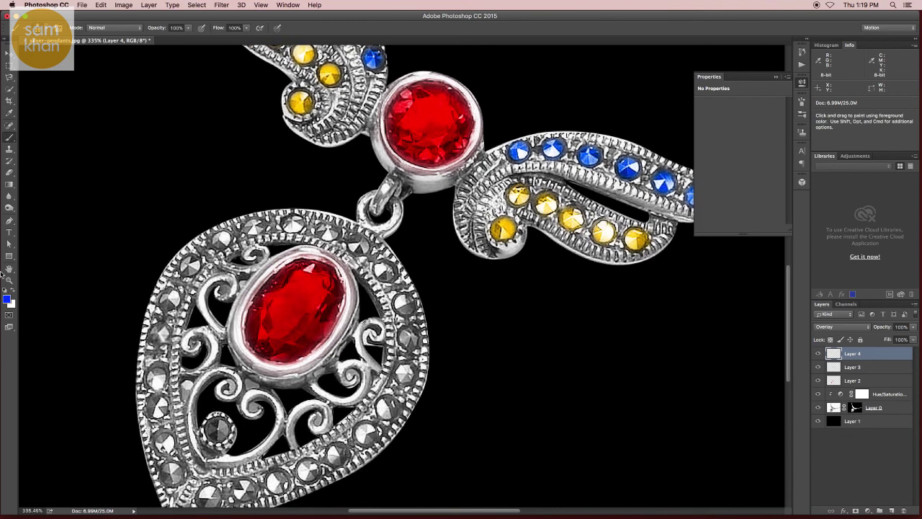
pyautogui.click(7, 299)
pyautogui.moveTo(670, 337); pyautogui.dragTo(668, 277)
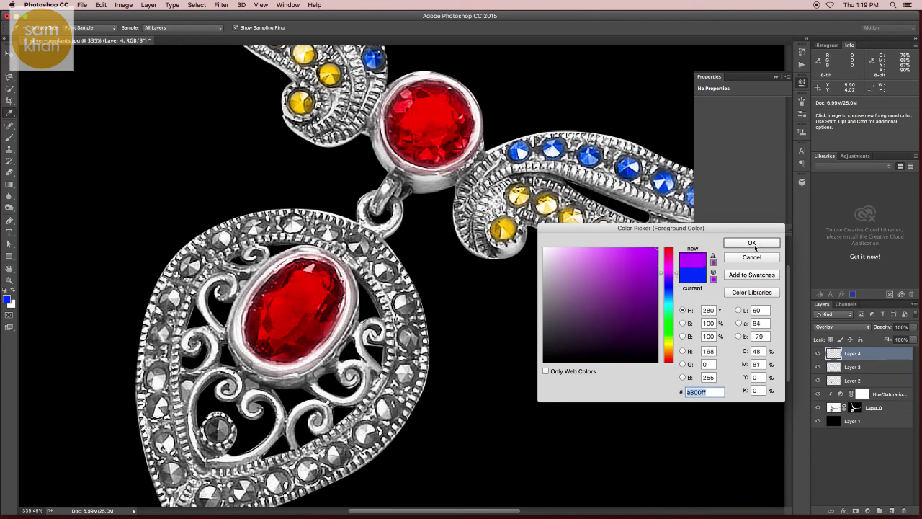
# Step: On a new Layer 5, paint the three small gems along the pendant ring's top purple
pyautogui.click(751, 244)
pyautogui.press('b')
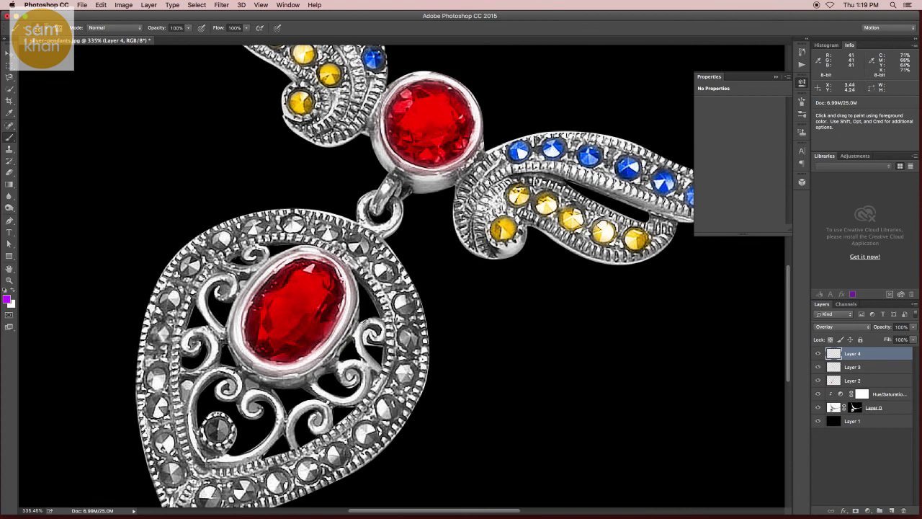
pyautogui.click(386, 271)
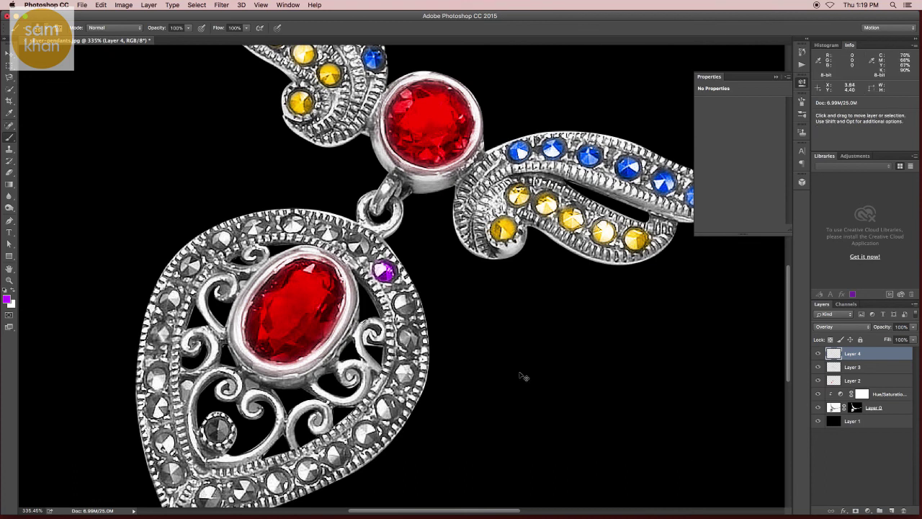
pyautogui.hotkey('ctrl', 'z')
pyautogui.click(893, 512)
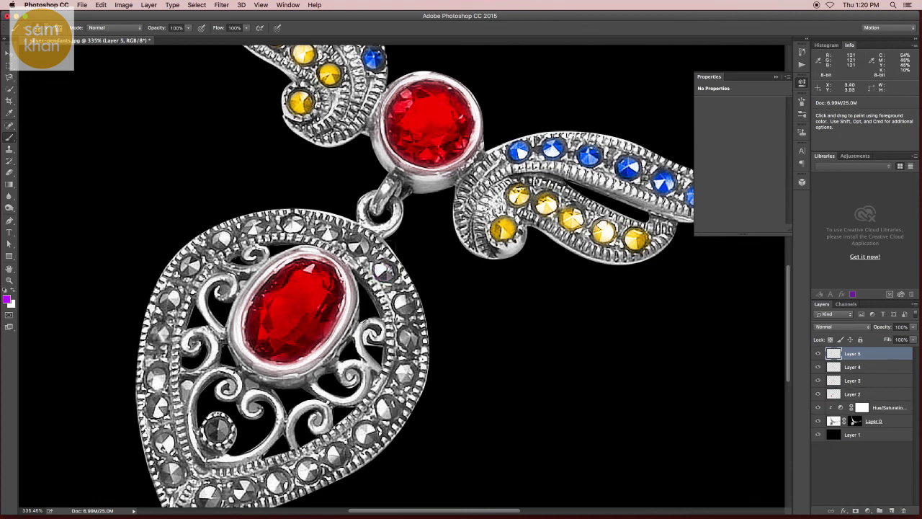
pyautogui.click(384, 271)
pyautogui.click(358, 245)
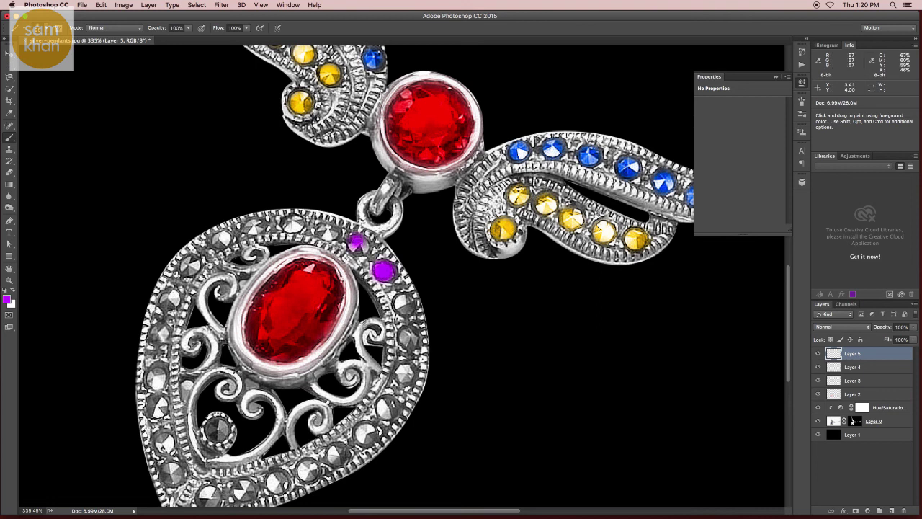
pyautogui.click(327, 231)
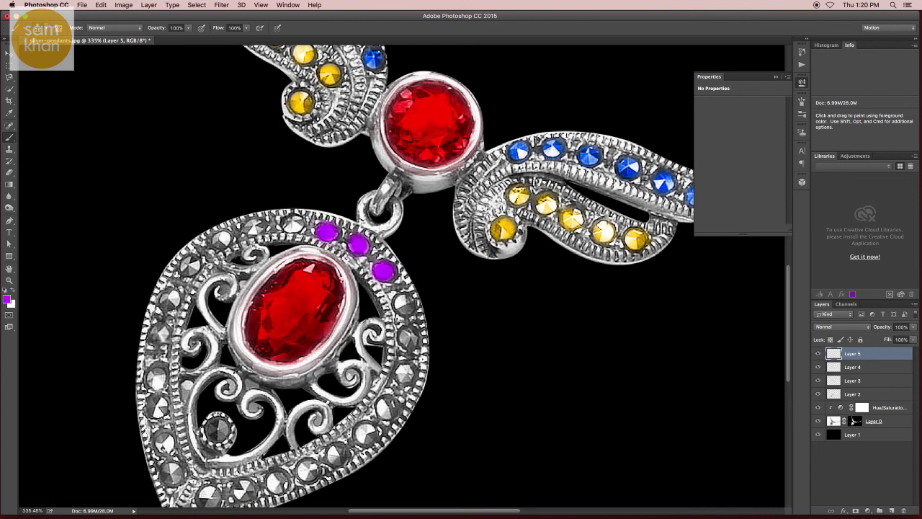
pyautogui.click(835, 326)
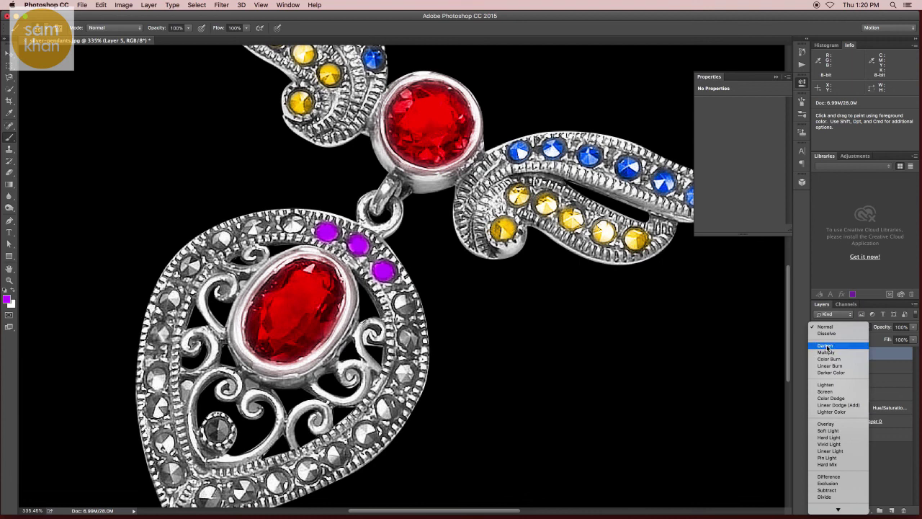
# Step: Set Layer 5 to Overlay and paint the ring's upper and left-side gems purple
pyautogui.click(826, 424)
pyautogui.scroll(3, 269, 249)
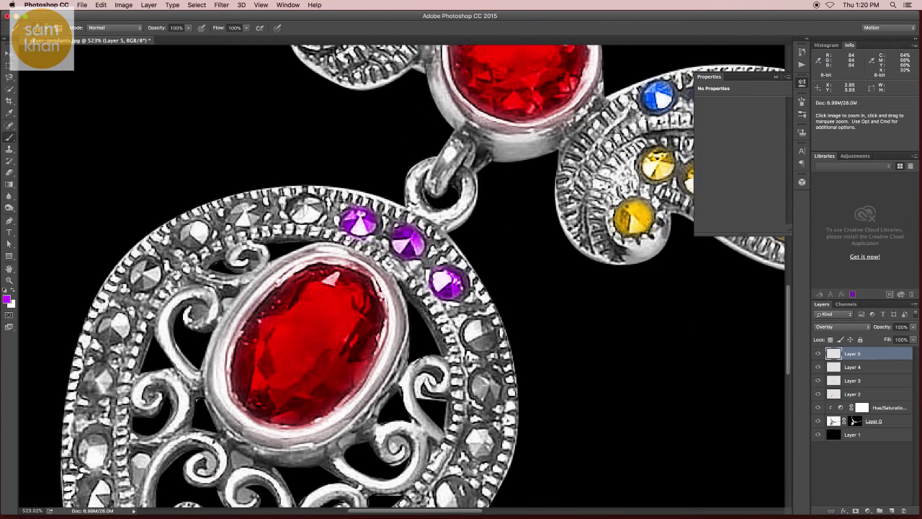
pyautogui.click(306, 209)
pyautogui.click(242, 215)
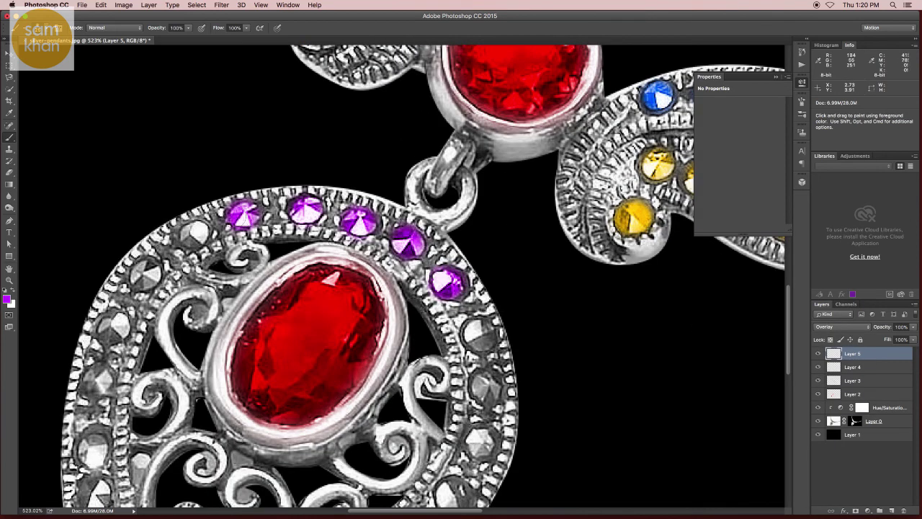
pyautogui.click(193, 238)
pyautogui.click(145, 275)
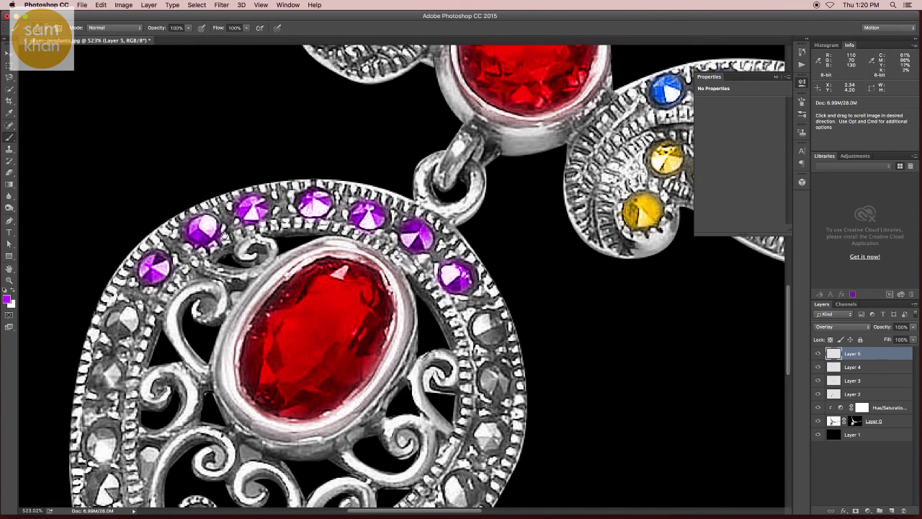
pyautogui.moveTo(145, 274); pyautogui.dragTo(252, 199)
pyautogui.click(220, 252)
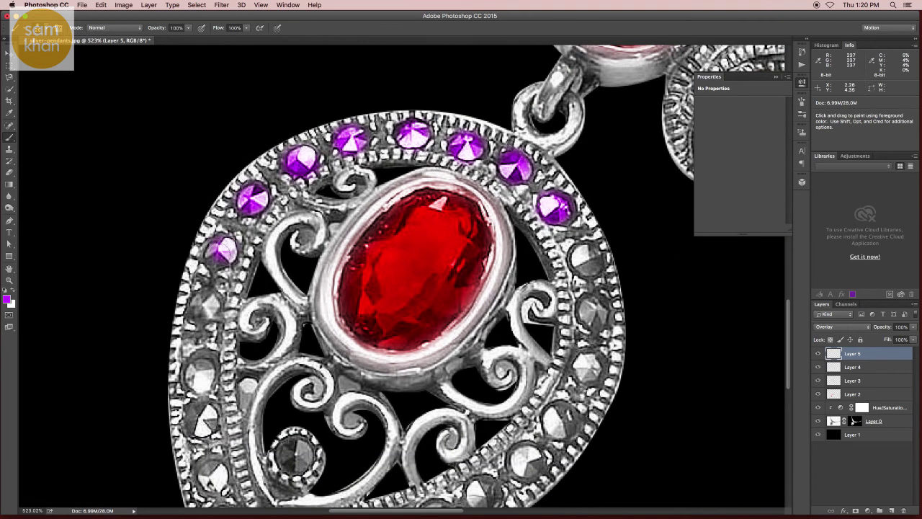
pyautogui.click(204, 305)
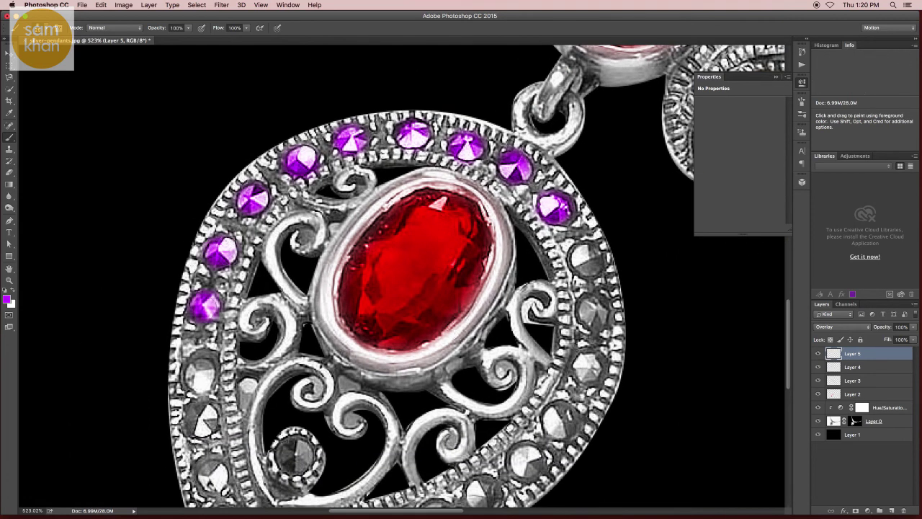
# Step: Paint the gems around the lower part of the pendant ring purple
pyautogui.moveTo(251, 270); pyautogui.dragTo(299, 153)
pyautogui.click(247, 259)
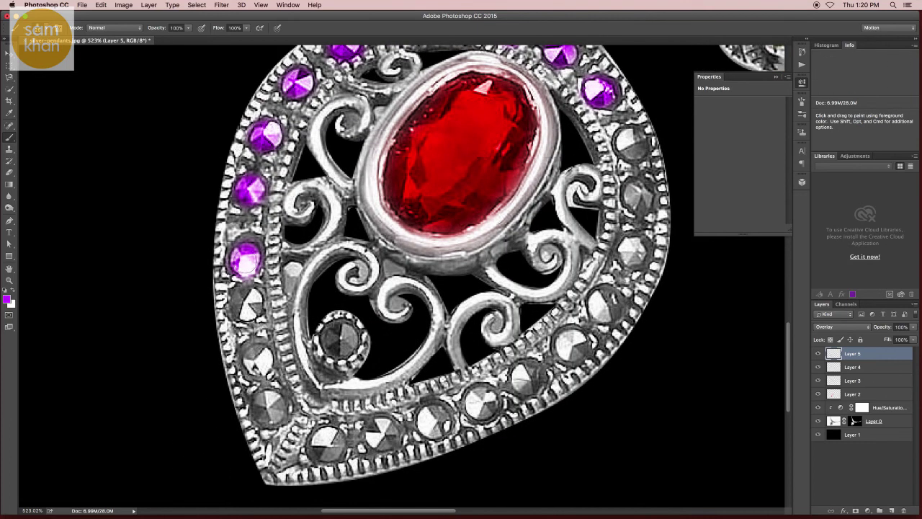
pyautogui.click(245, 302)
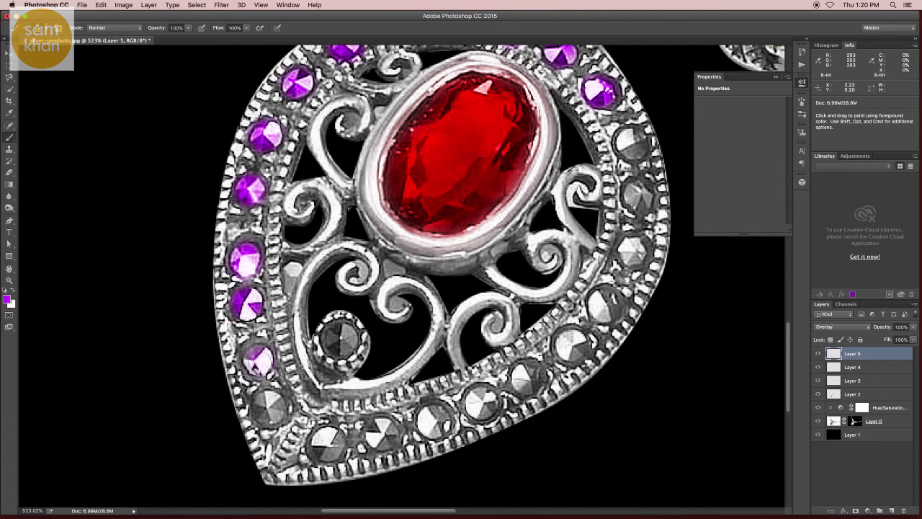
pyautogui.click(258, 358)
pyautogui.click(269, 408)
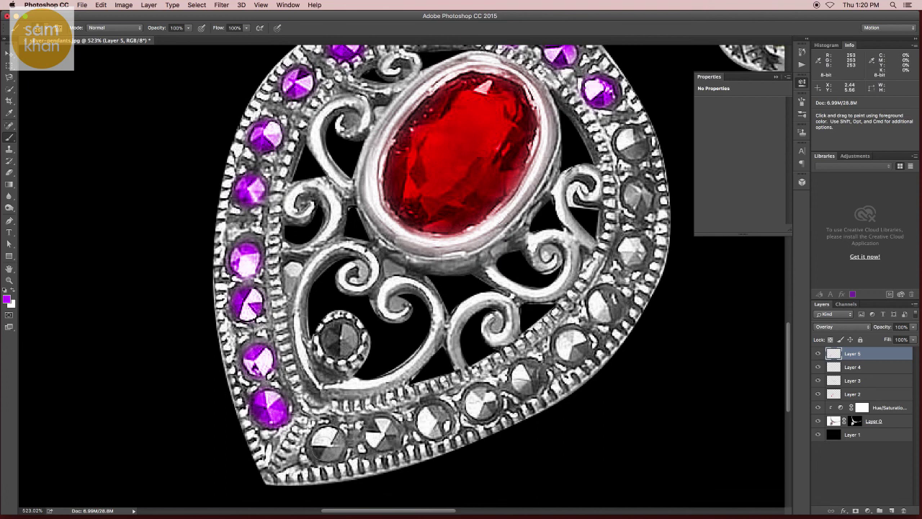
pyautogui.click(324, 445)
pyautogui.click(382, 432)
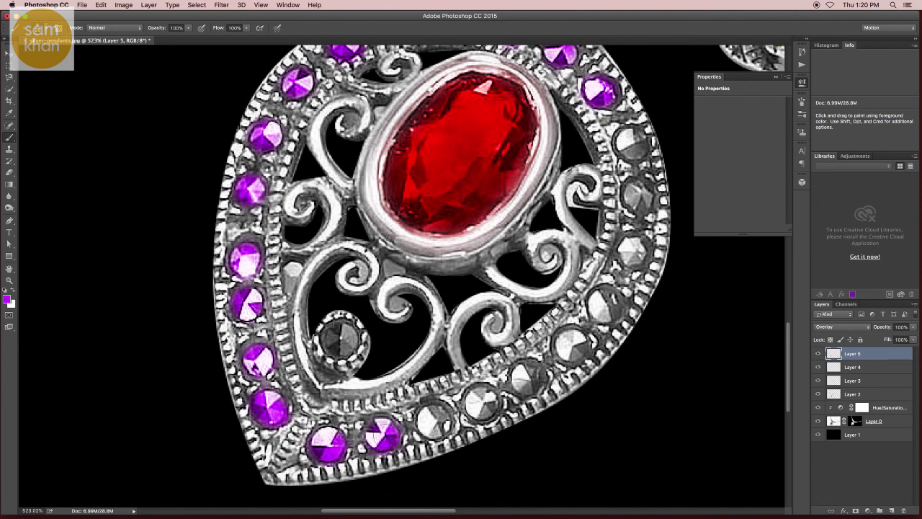
pyautogui.moveTo(426, 423); pyautogui.dragTo(444, 419)
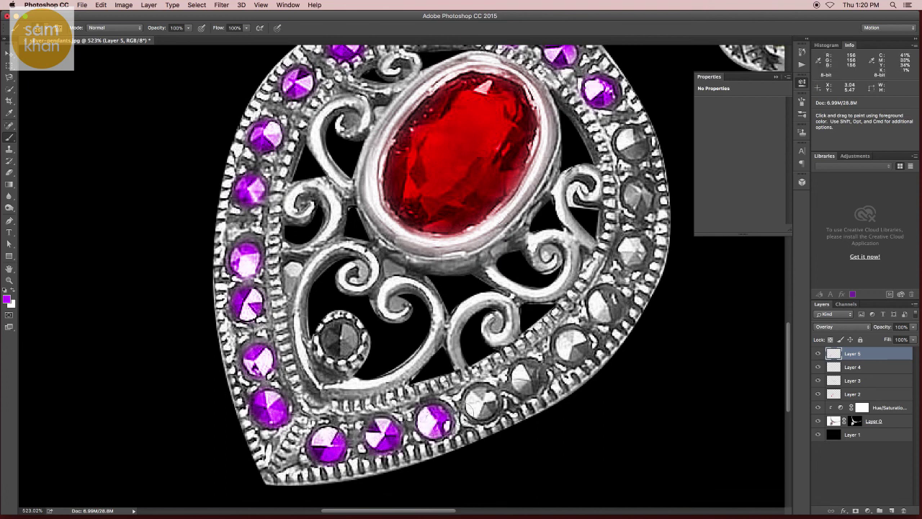
pyautogui.click(479, 403)
pyautogui.hscroll(5, 479, 403)
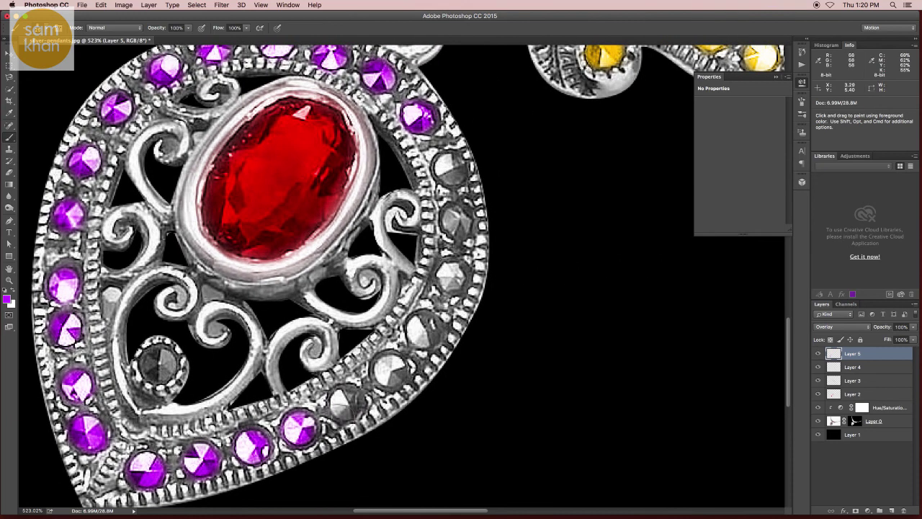
pyautogui.click(348, 402)
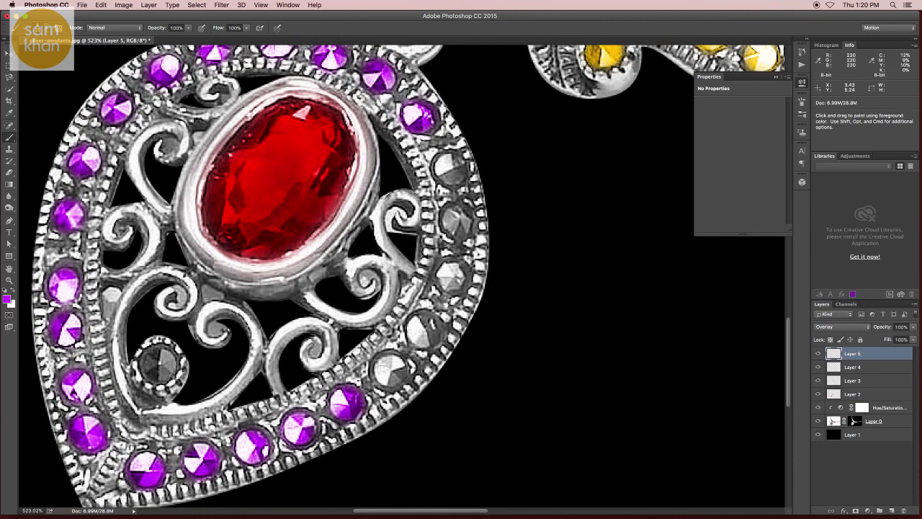
# Step: Paint the ring's right-side gems and the small inner gem purple
pyautogui.moveTo(368, 411); pyautogui.dragTo(311, 505)
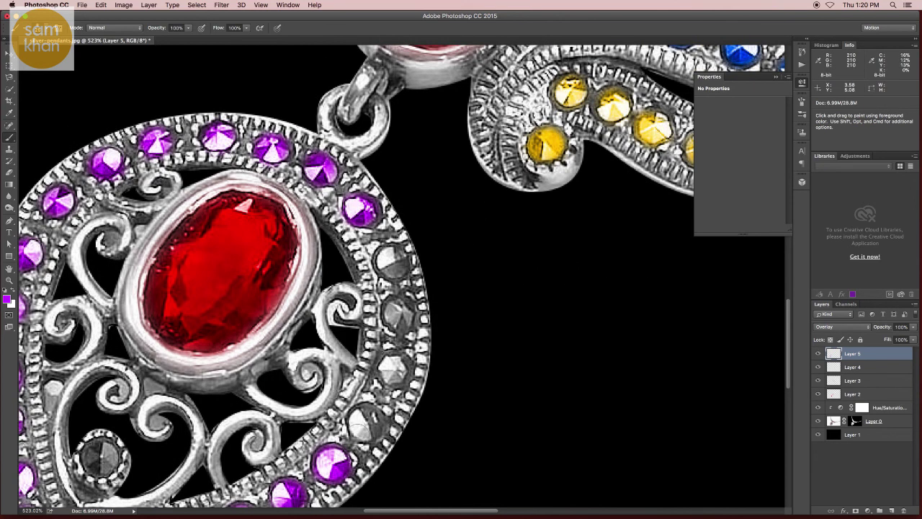
pyautogui.click(364, 423)
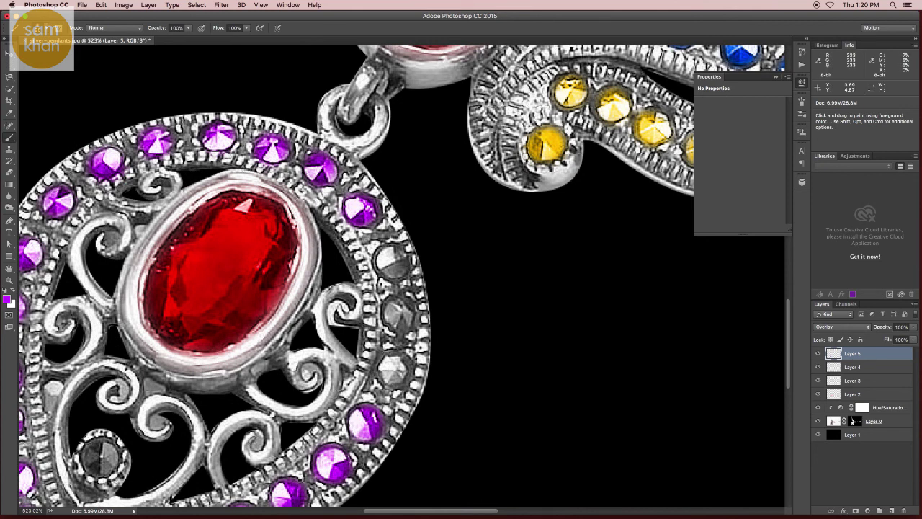
pyautogui.click(391, 371)
pyautogui.click(396, 316)
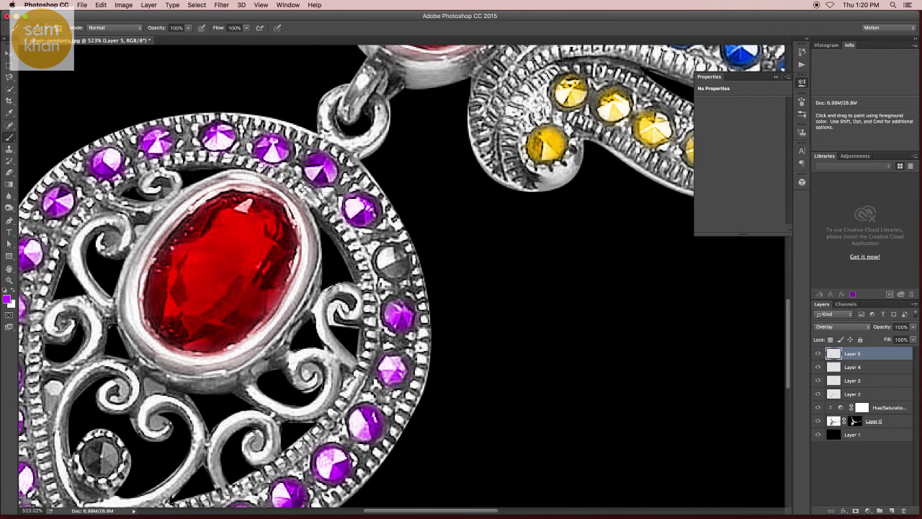
pyautogui.click(392, 264)
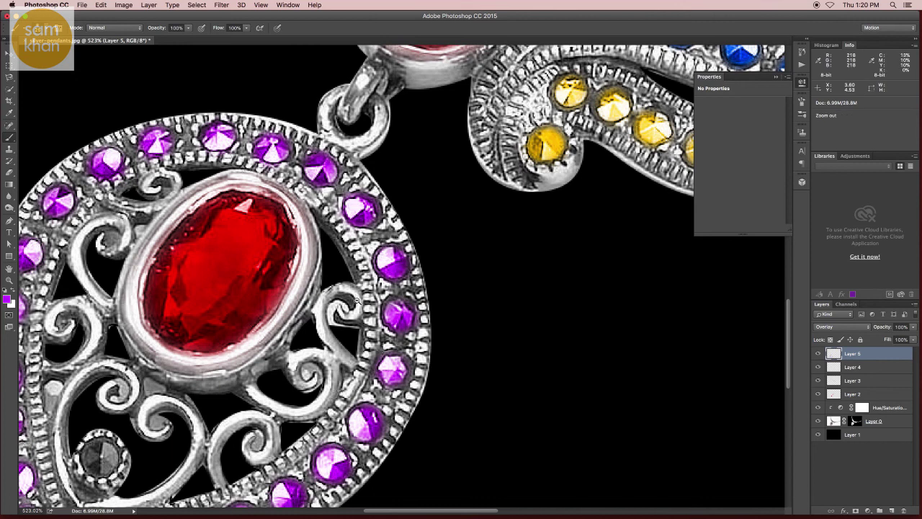
pyautogui.scroll(-5, 258, 366)
pyautogui.scroll(3, 258, 366)
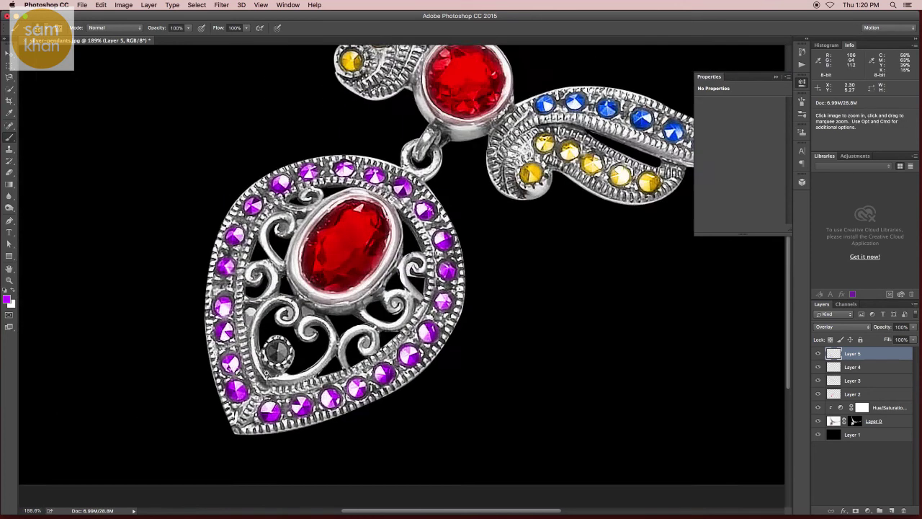
pyautogui.scroll(2, 257, 366)
pyautogui.click(291, 346)
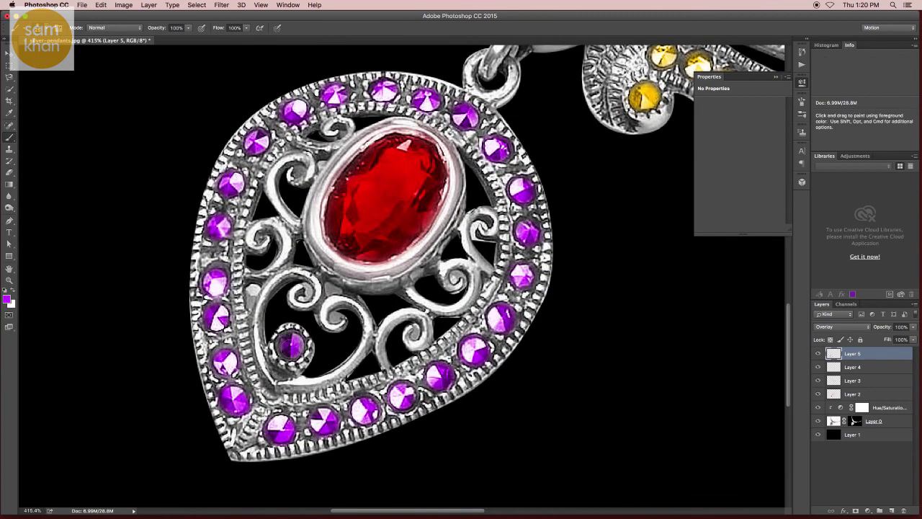
pyautogui.scroll(-1, 529, 301)
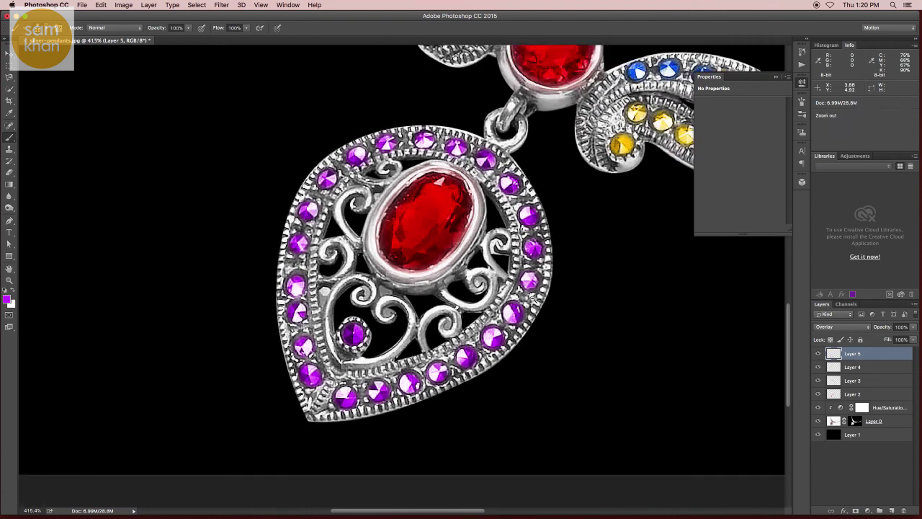
pyautogui.scroll(-1, 529, 301)
pyautogui.scroll(-1, 530, 301)
pyautogui.scroll(-1, 529, 301)
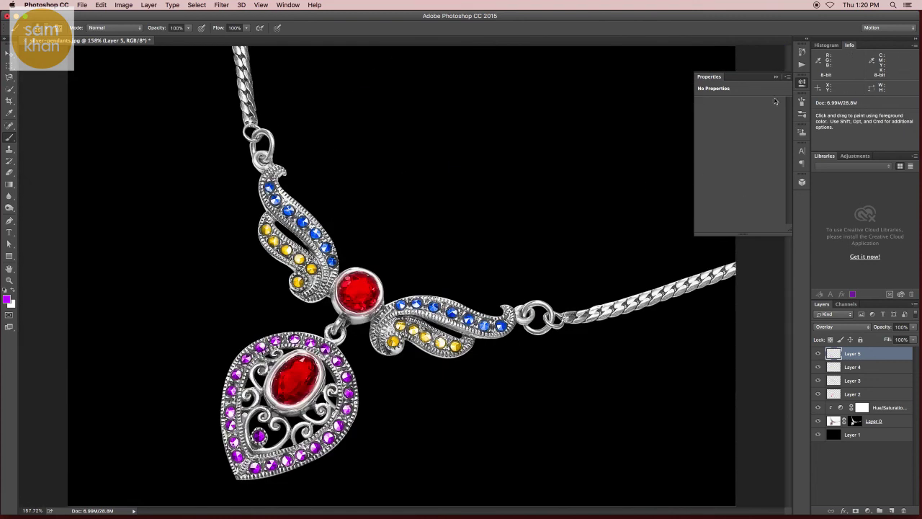
# Step: Add a new Layer 6 directly above the black background Layer 1
pyautogui.click(802, 83)
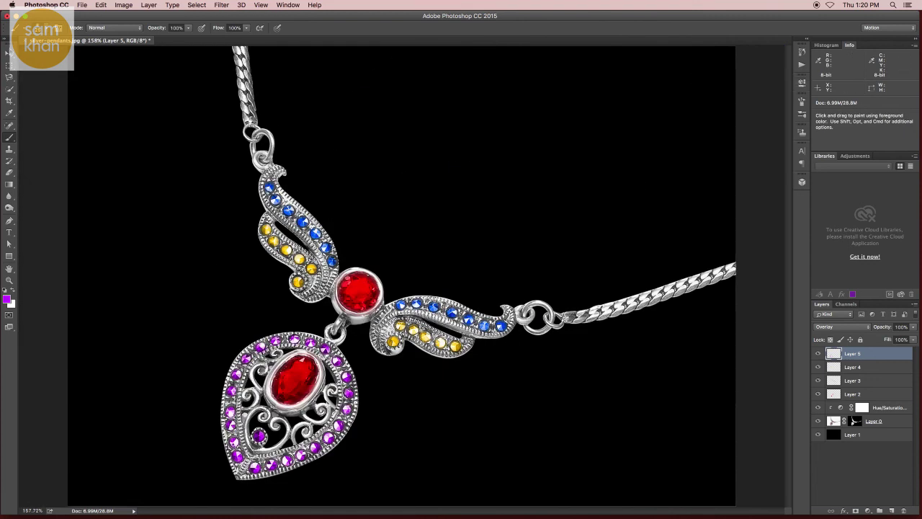
pyautogui.click(9, 53)
pyautogui.click(871, 436)
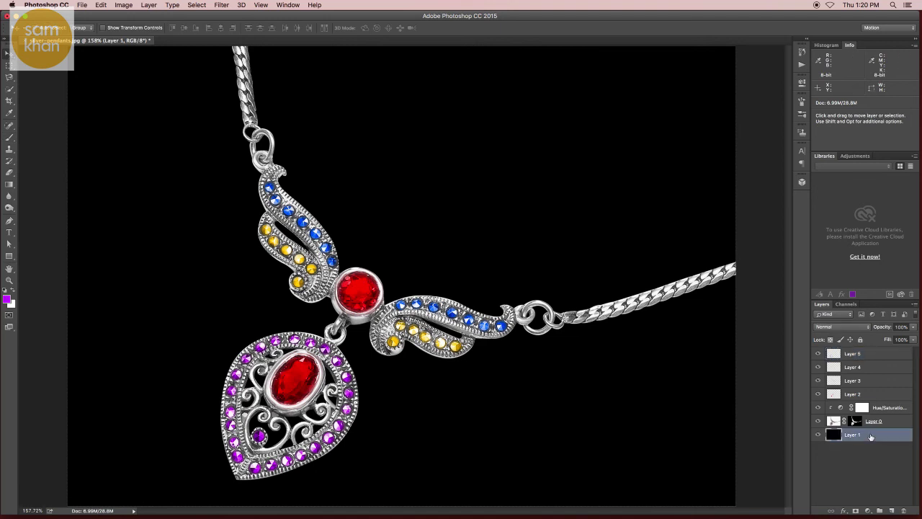
pyautogui.hotkey('ctrl', 'shift', 'n')
pyautogui.press('Return')
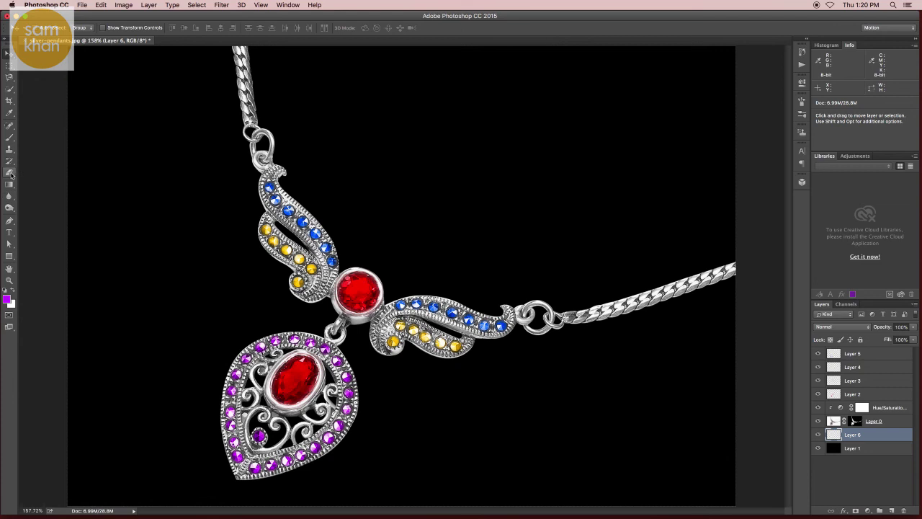
# Step: Paint a soft purple dab behind the necklace with a brush of about 180 px
pyautogui.click(10, 136)
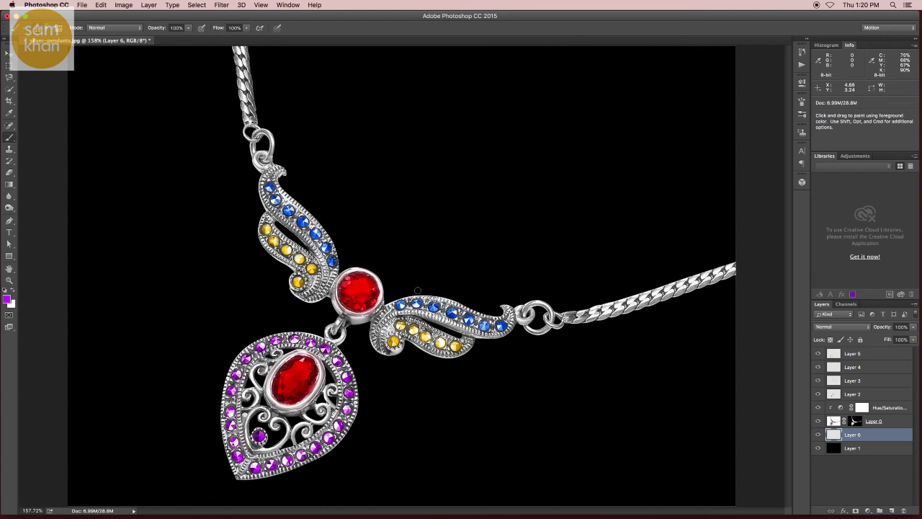
pyautogui.moveTo(417, 290); pyautogui.dragTo(495, 288)
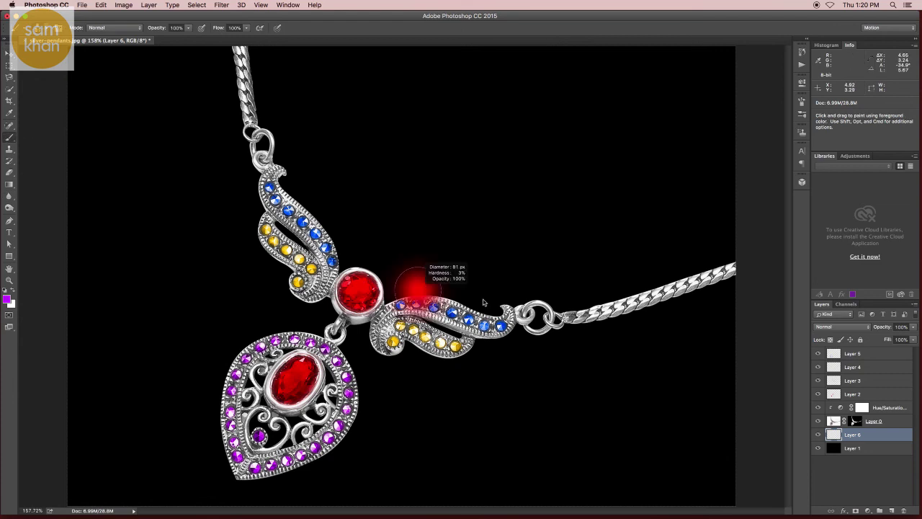
pyautogui.click(408, 249)
# Step: Lower the glow layer's opacity to 38%
pyautogui.press('v')
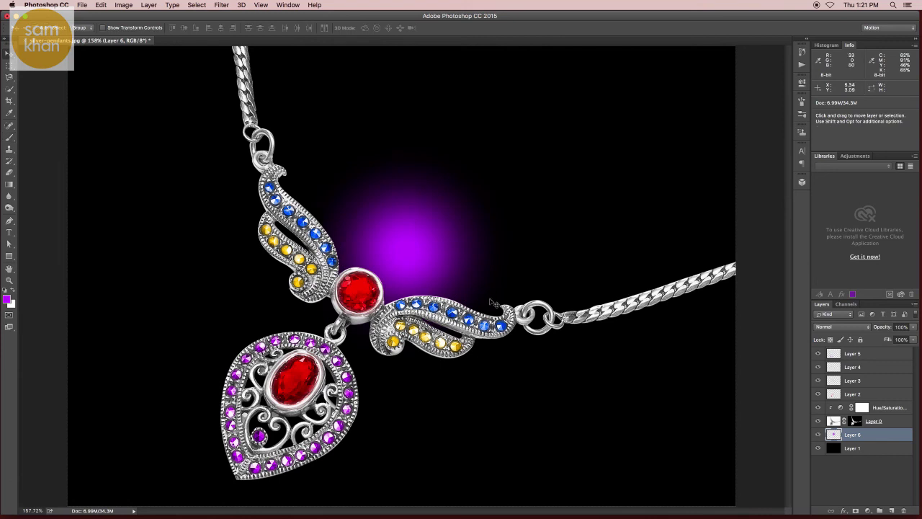
pyautogui.click(912, 327)
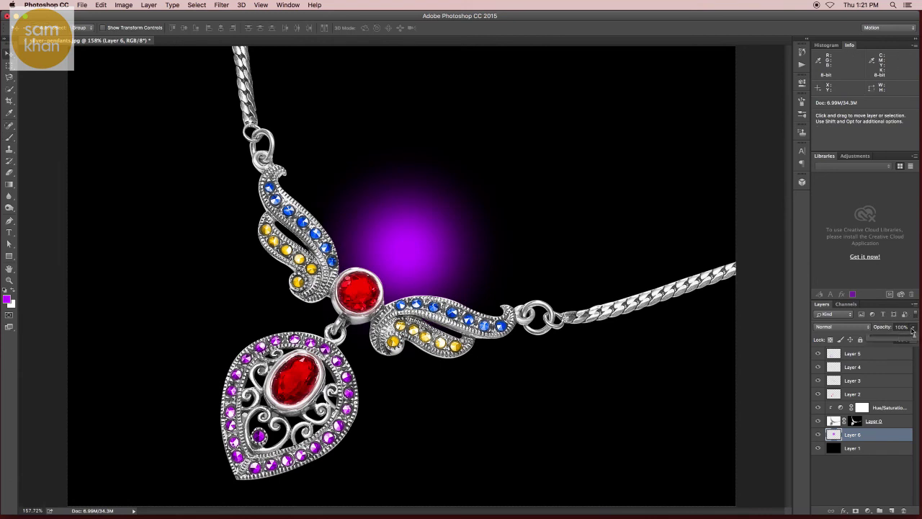
pyautogui.moveTo(892, 338); pyautogui.dragTo(872, 339)
# Step: Scale the purple glow to about 469%, shifting it left and down behind the necklace
pyautogui.hotkey('ctrl', 't')
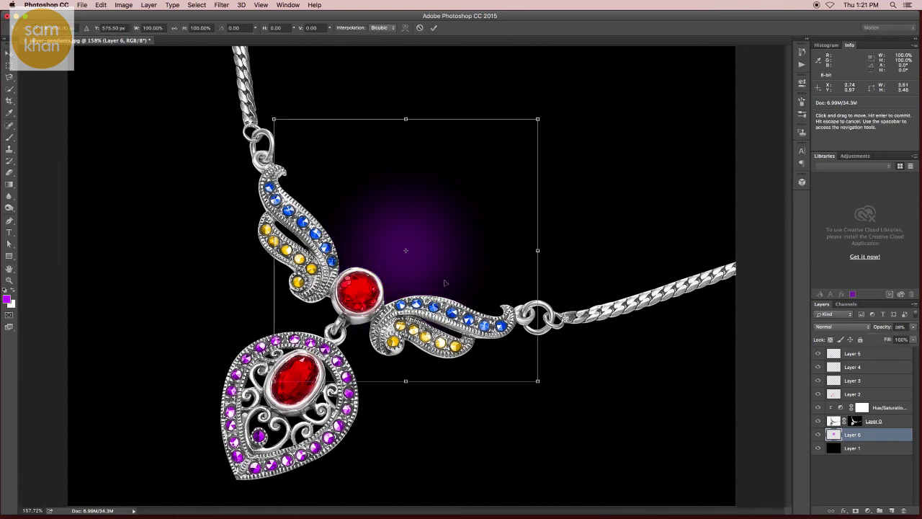
pyautogui.hotkey('ctrl', '-')
pyautogui.moveTo(516, 365)
pyautogui.mouseDown()
pyautogui.moveTo(807, 425)
pyautogui.moveTo(843, 461)
pyautogui.mouseUp()
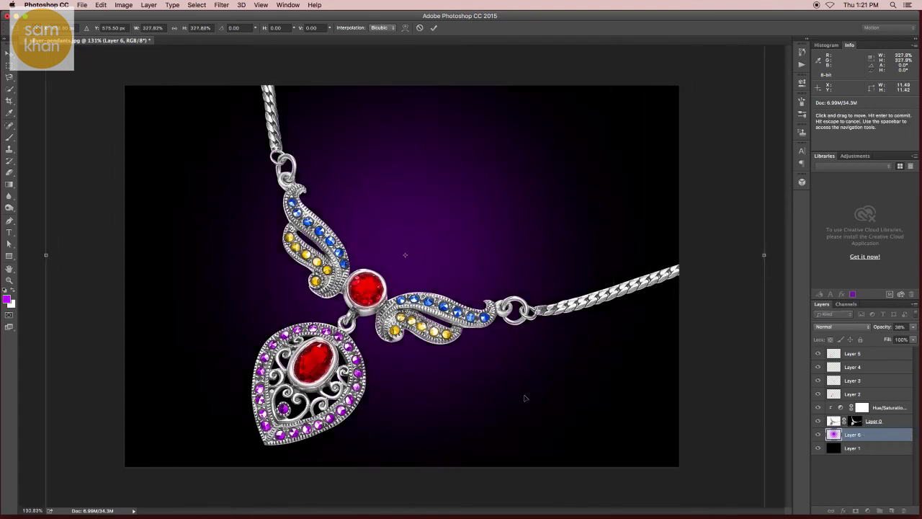
pyautogui.moveTo(525, 391); pyautogui.dragTo(506, 418)
pyautogui.hotkey('ctrl', '-')
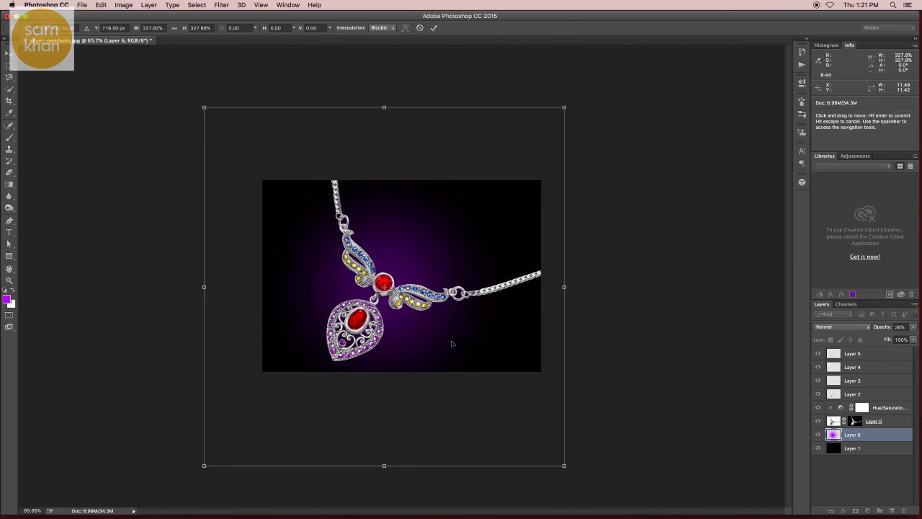
pyautogui.moveTo(564, 107); pyautogui.dragTo(776, 16)
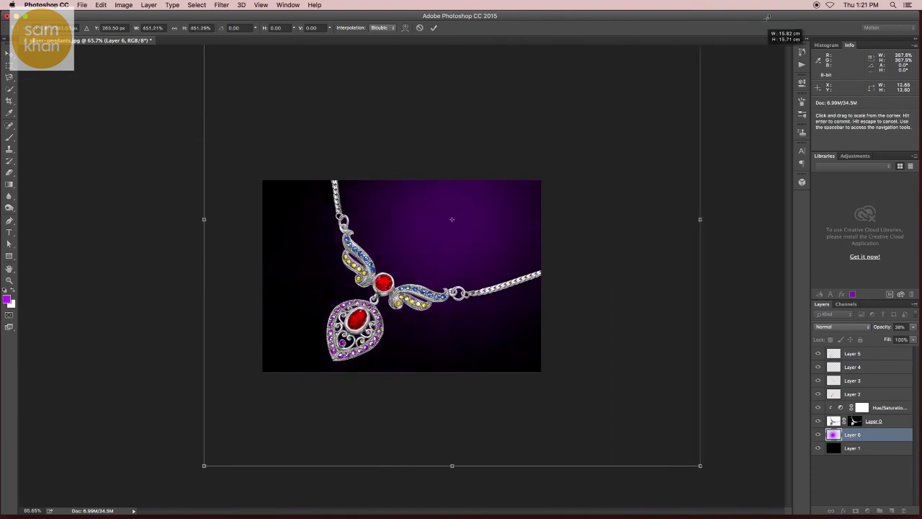
pyautogui.moveTo(502, 283); pyautogui.dragTo(445, 338)
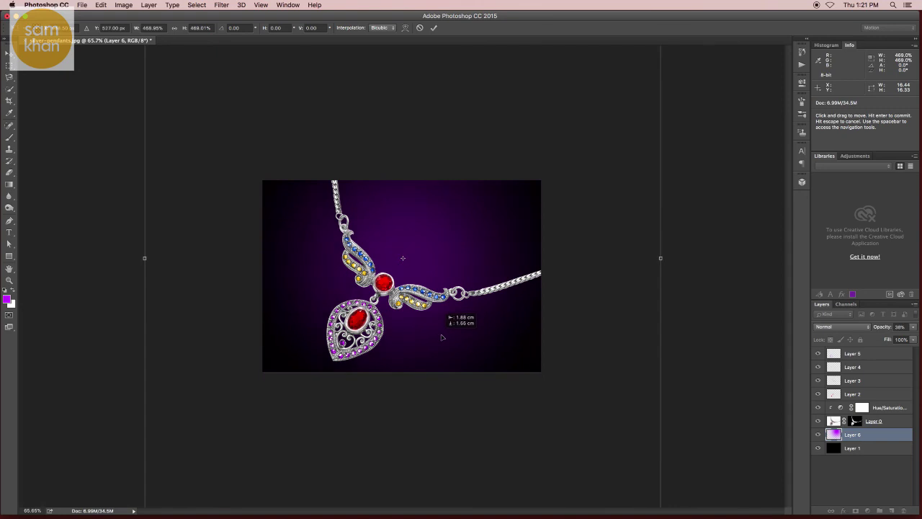
pyautogui.press('Return')
pyautogui.scroll(1, 446, 340)
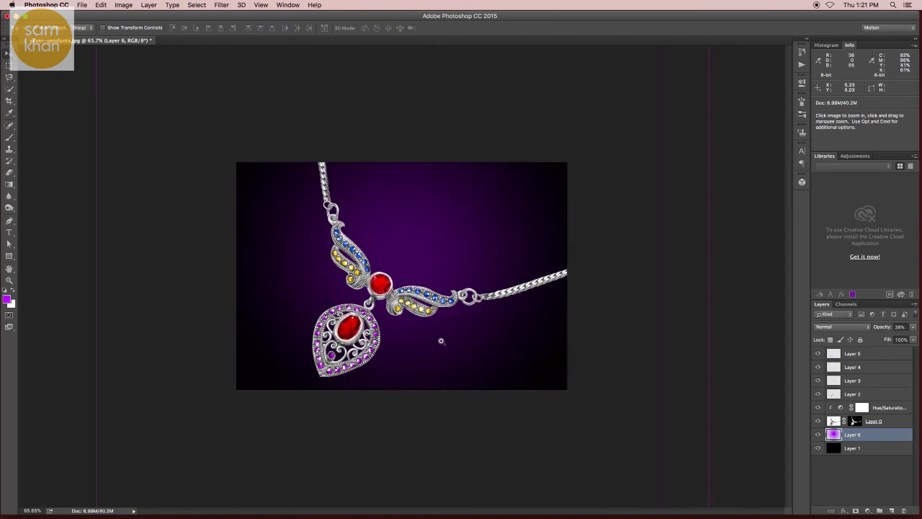
# Step: Hide all panels and view the finished necklace composite in Full Screen Mode
pyautogui.scroll(3, 445, 345)
pyautogui.press('Tab')
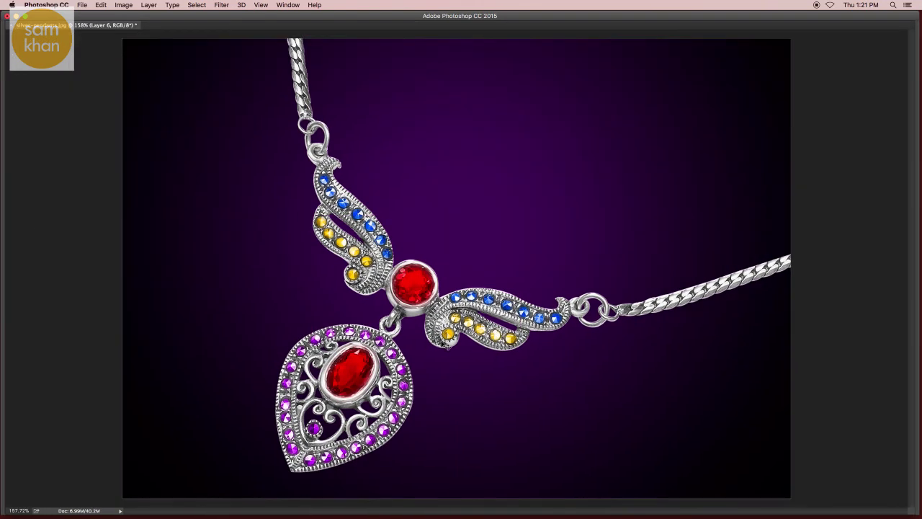
pyautogui.press('f')
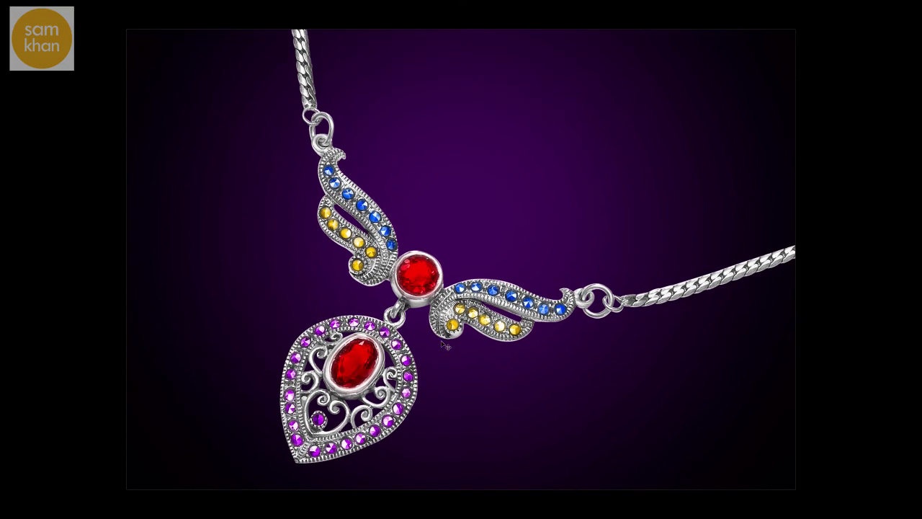
pyautogui.hotkey('ctrl', '0')
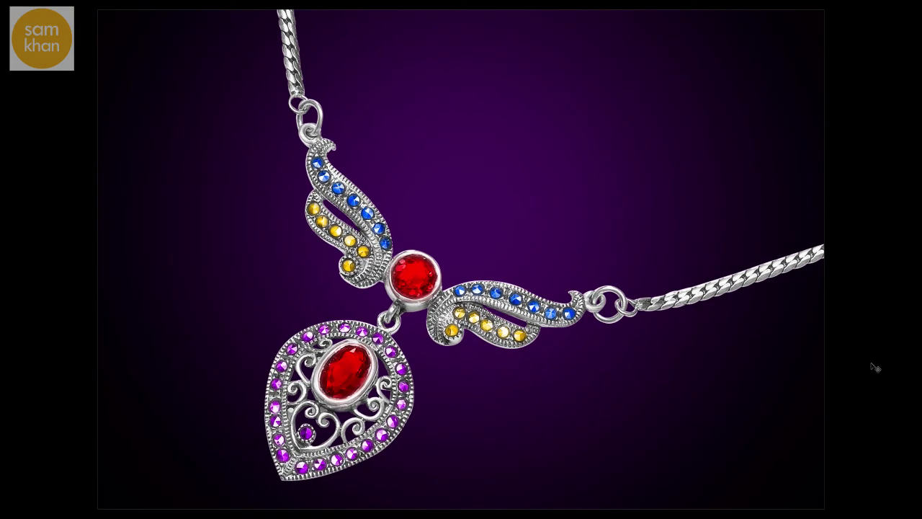